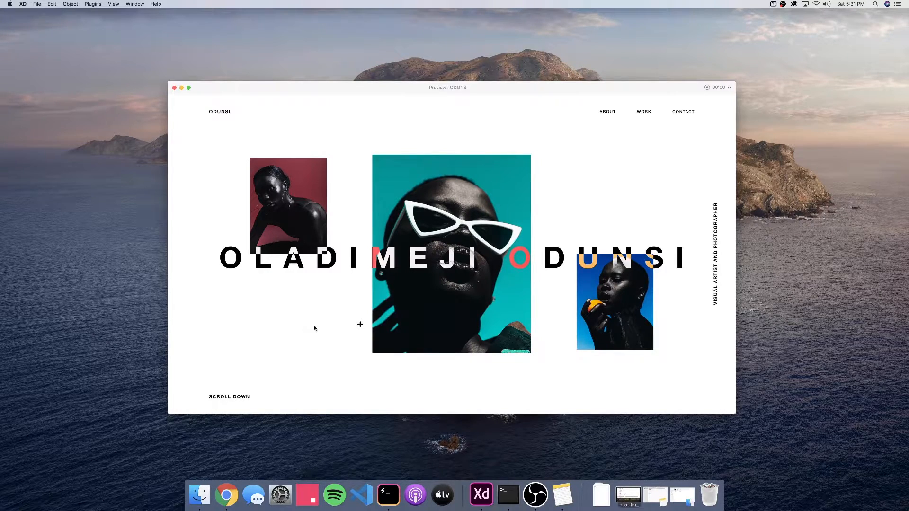
Scroll through the photographer's Instagram profile to browse the photos
scroll(365, 290, "down", 10)
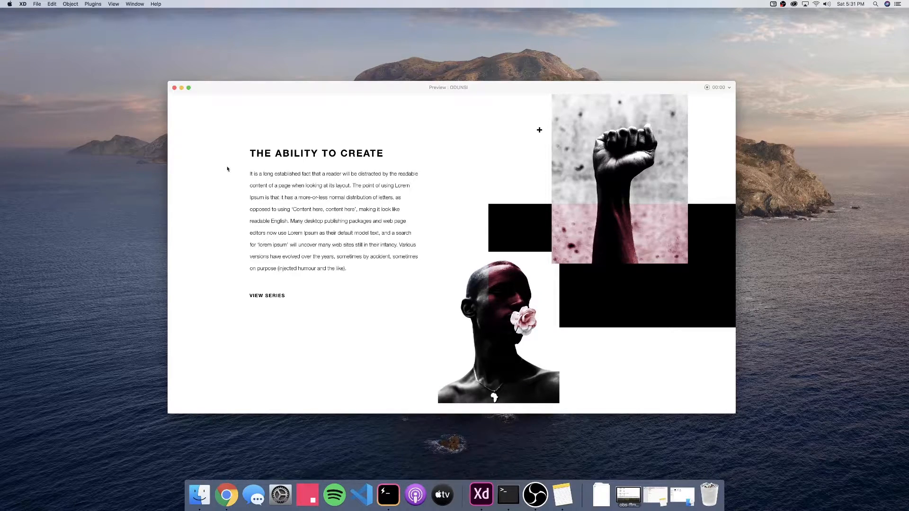
scroll(225, 168, "down", 5)
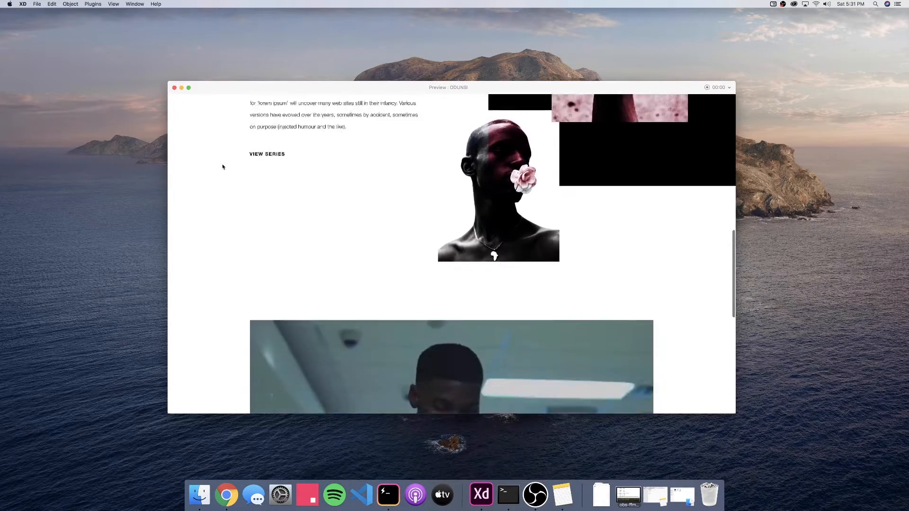
scroll(222, 167, "down", 5)
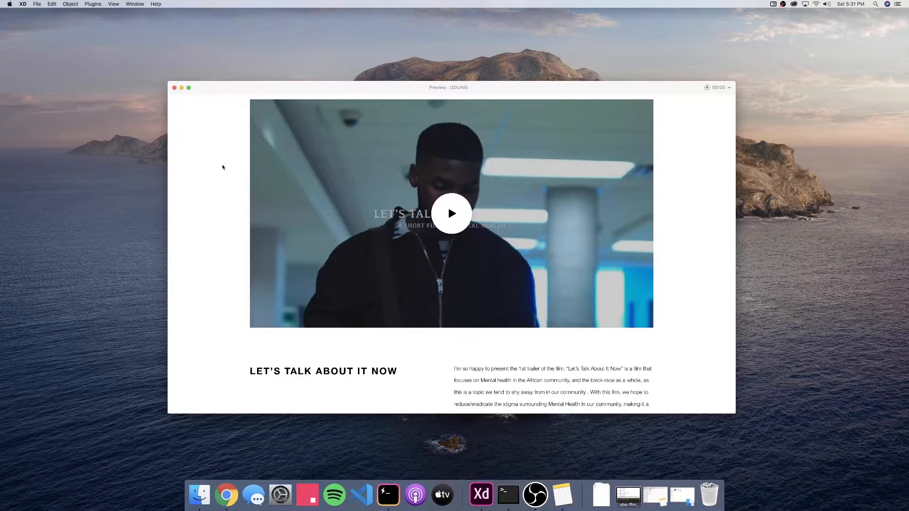
scroll(223, 167, "down", 2)
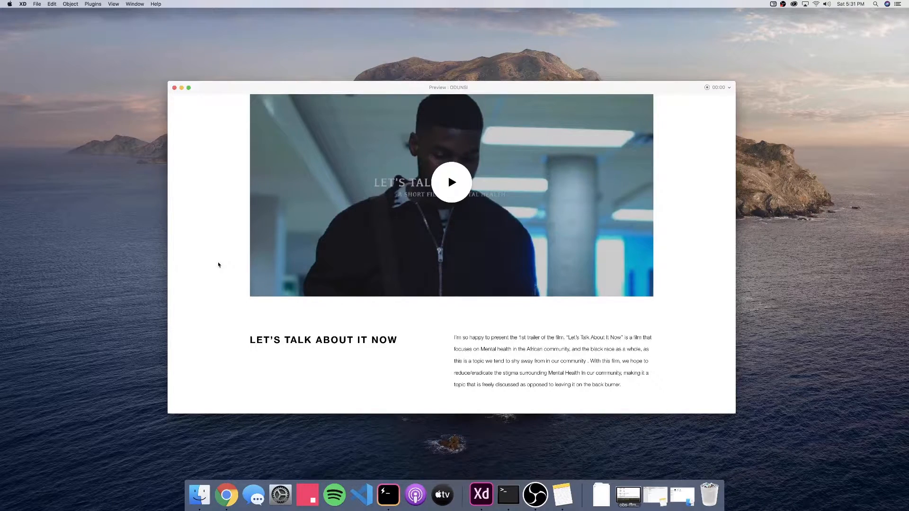
scroll(219, 263, "up", 2)
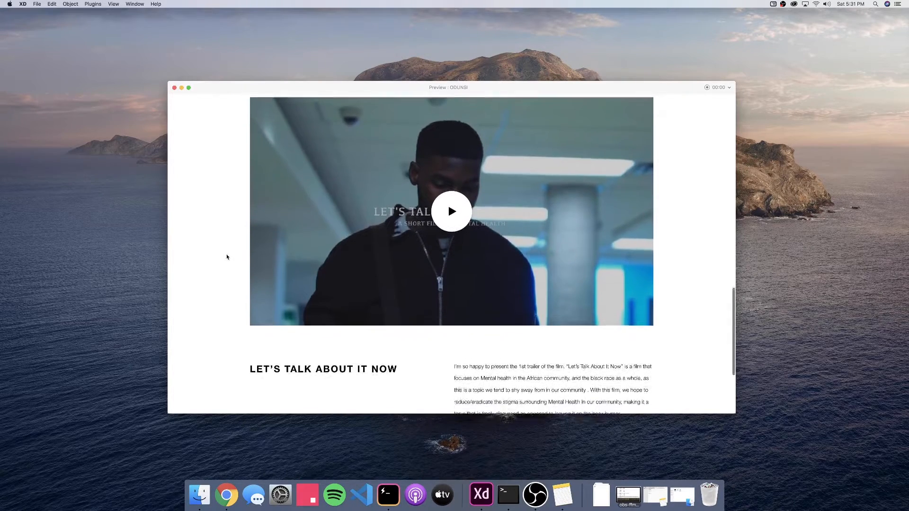
scroll(227, 255, "down", 5)
scroll(220, 256, "down", 3)
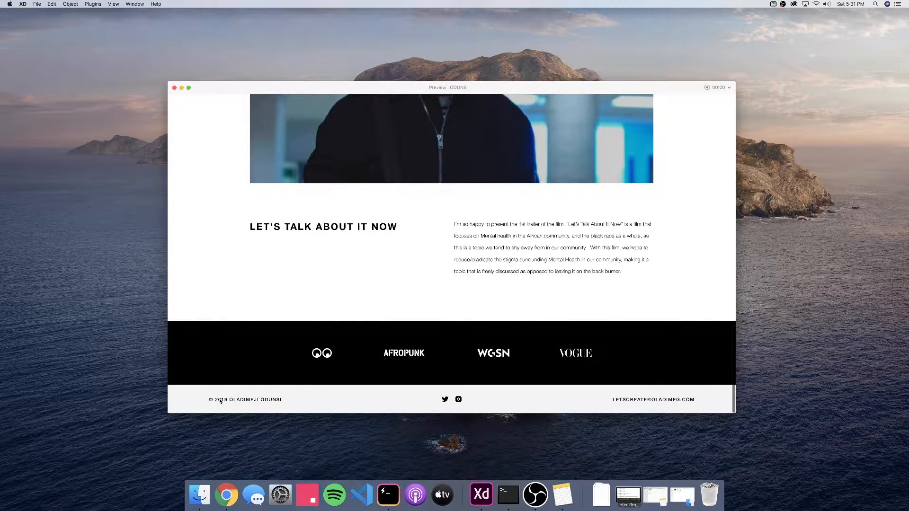
scroll(223, 399, "up", 20)
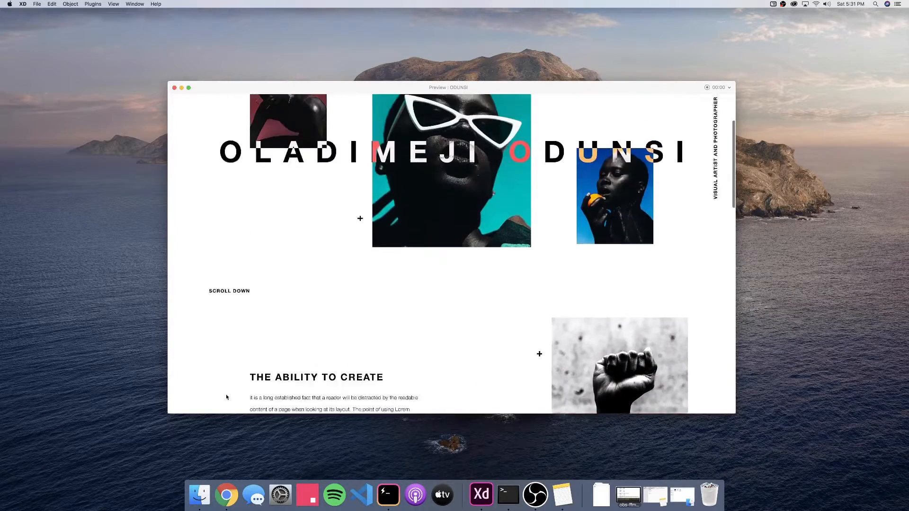
scroll(226, 397, "up", 5)
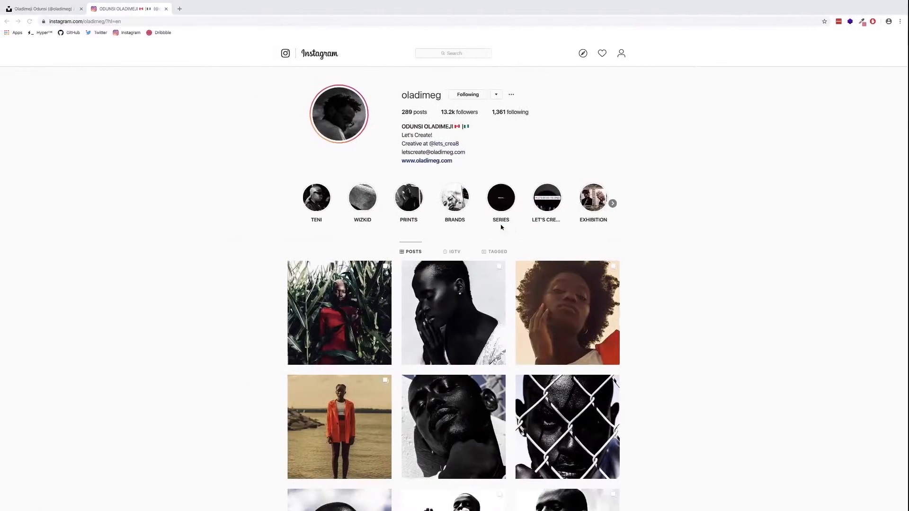
Switch to the Unsplash tab and return its photo grid to the top
left_click(43, 8)
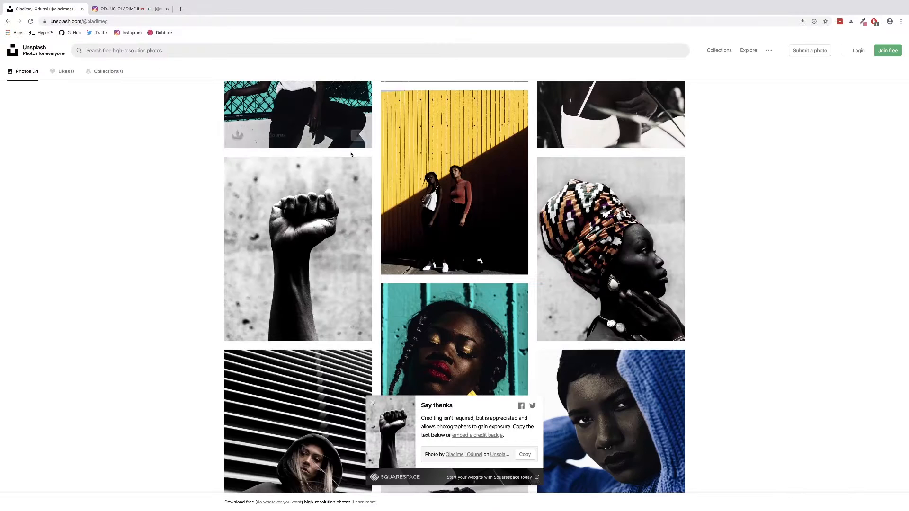
scroll(275, 189, "up", 15)
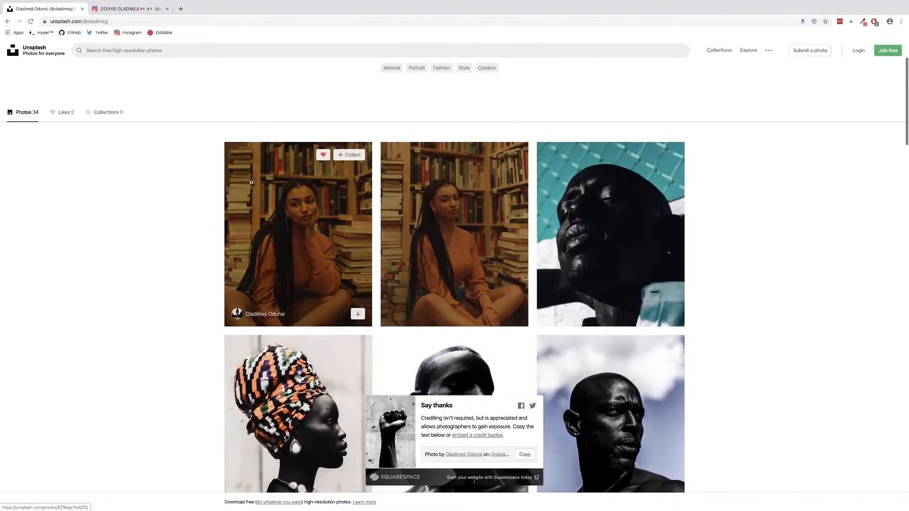
scroll(252, 183, "up", 2)
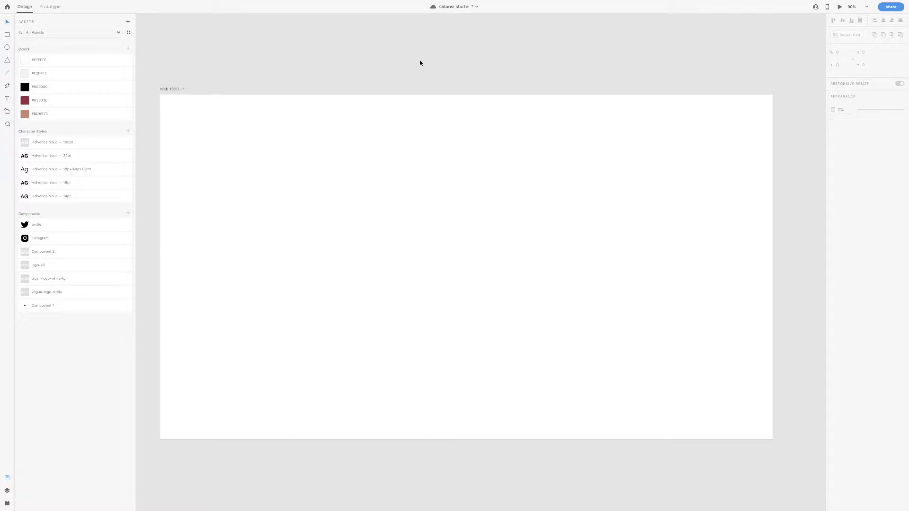
Turn on the artboard's 12-column layout grid and add a vertical guide 142 px from the left
left_click(177, 90)
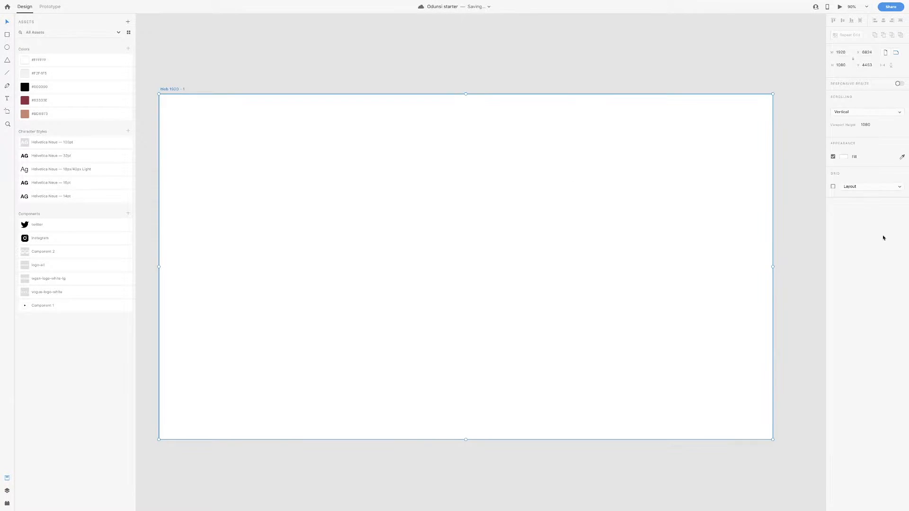
left_click(834, 186)
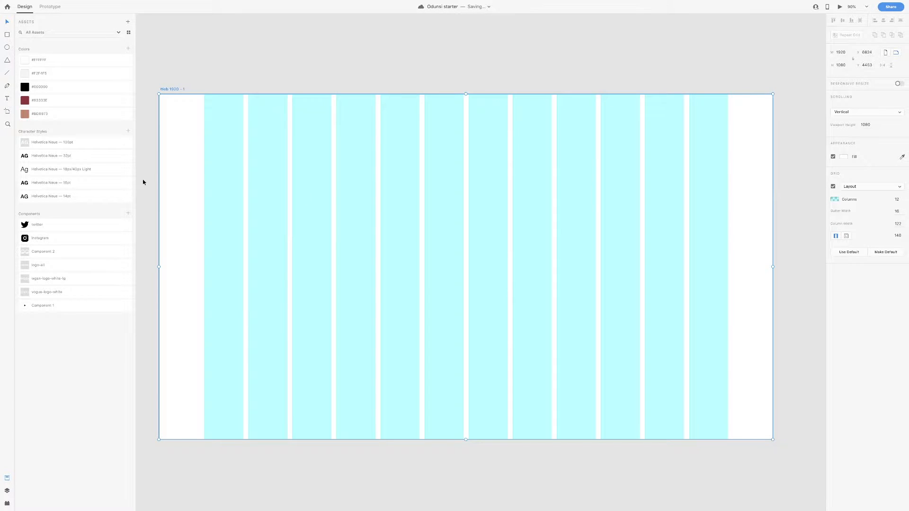
left_click_drag(156, 180, 728, 223)
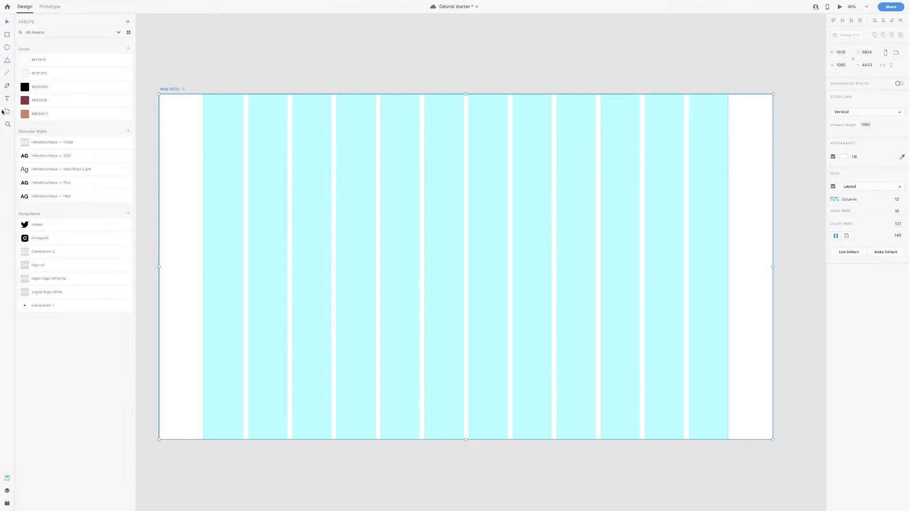
Add the logo wordmark as a new text box on the artboard
left_click(394, 209)
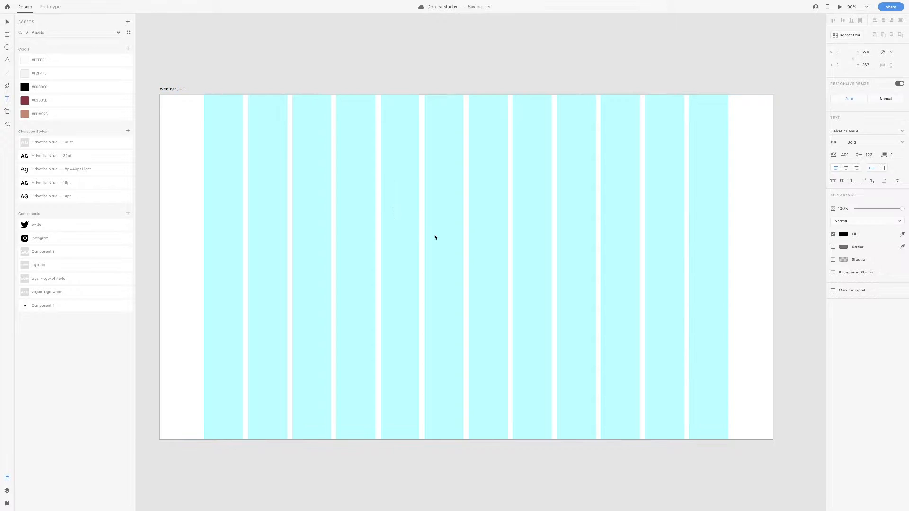
type("ODUNSI")
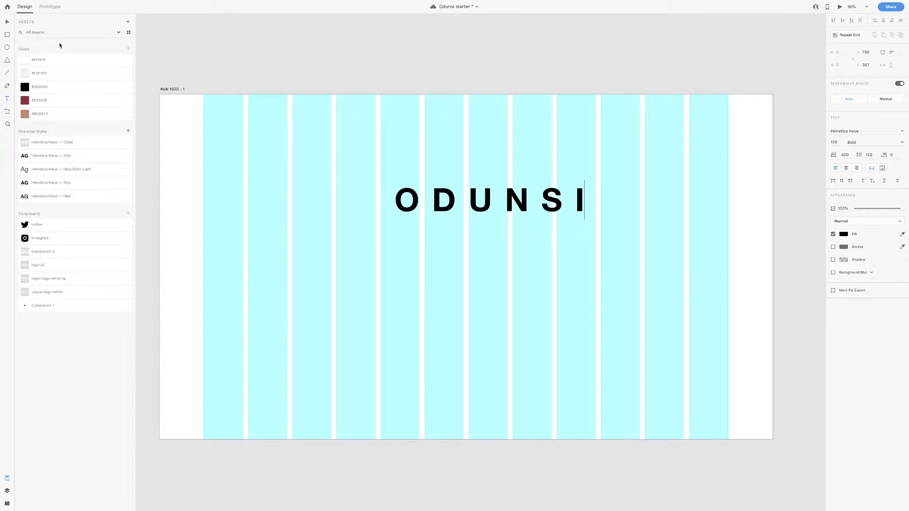
key("Escape")
left_click_drag(472, 195, 459, 200)
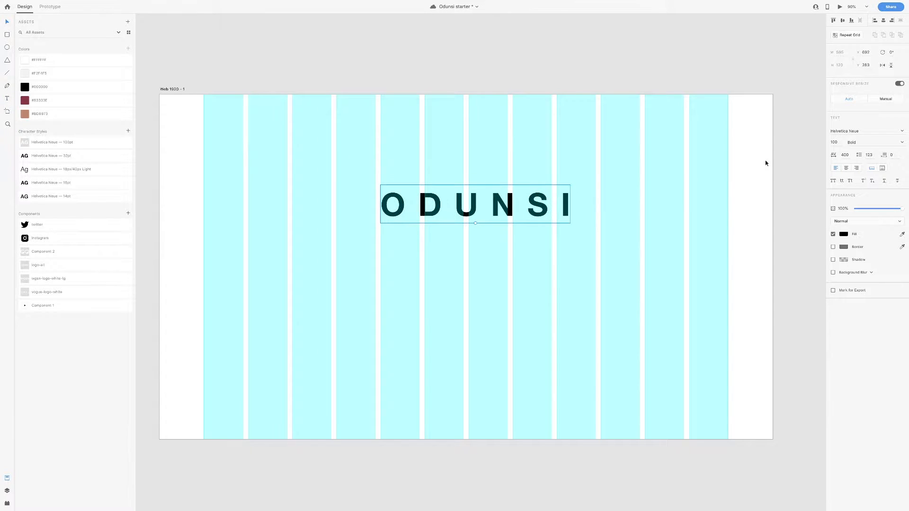
Style the wordmark with the Helvetica Neue 16pt character style and 24 line spacing, placed top-left
left_click(834, 142)
type("286")
key("Return")
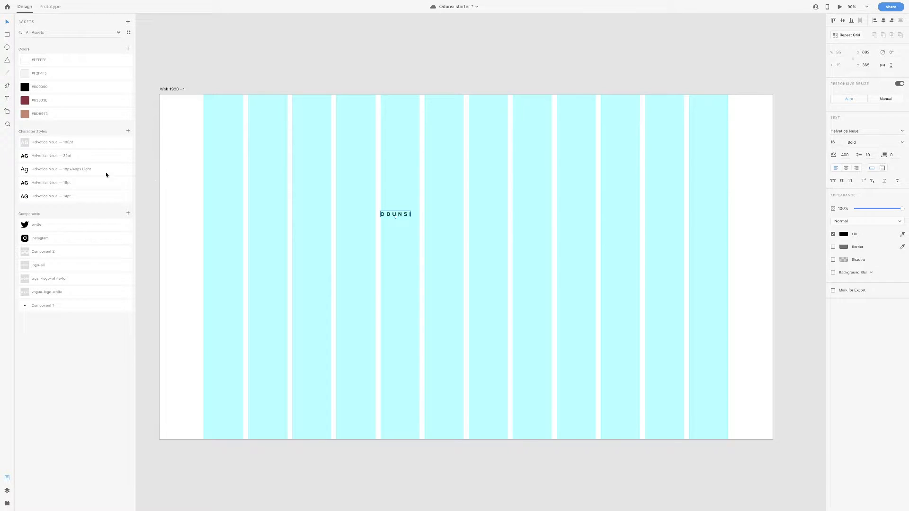
left_click(58, 184)
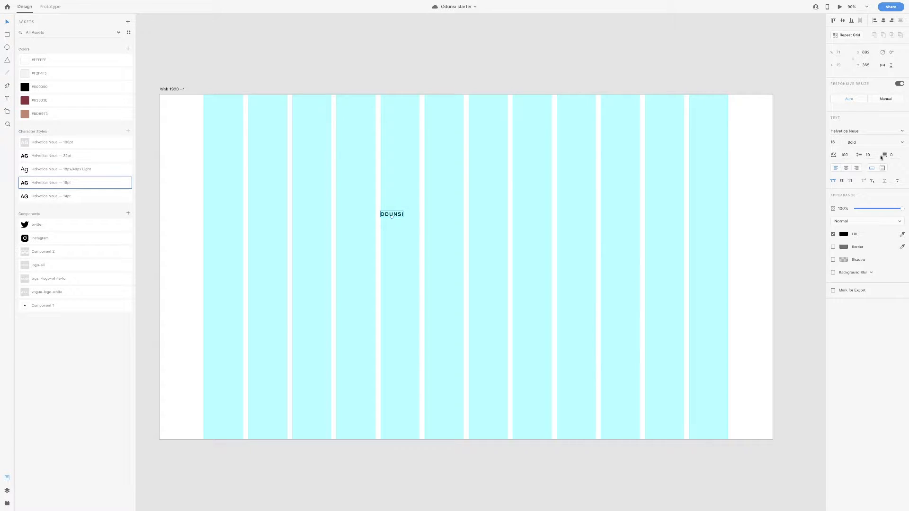
left_click(872, 155)
type("24")
left_click(509, 176)
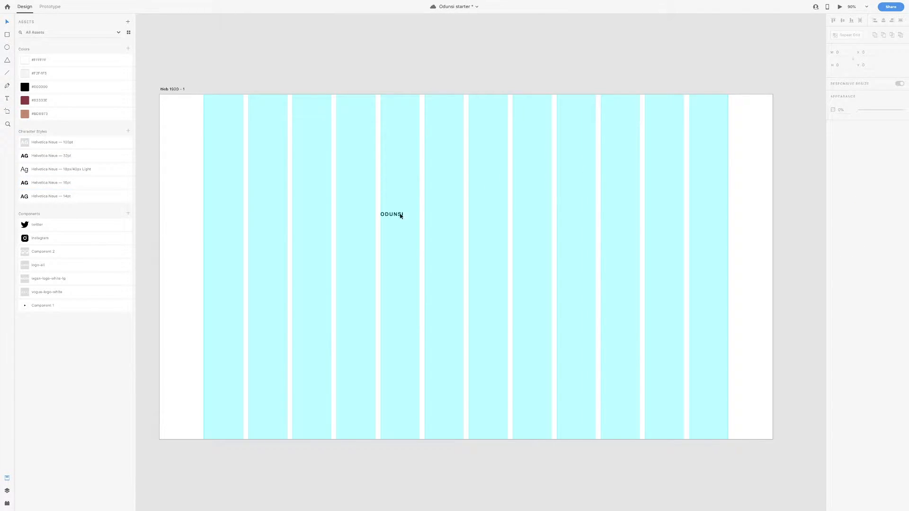
left_click_drag(401, 216, 220, 114)
key("alt")
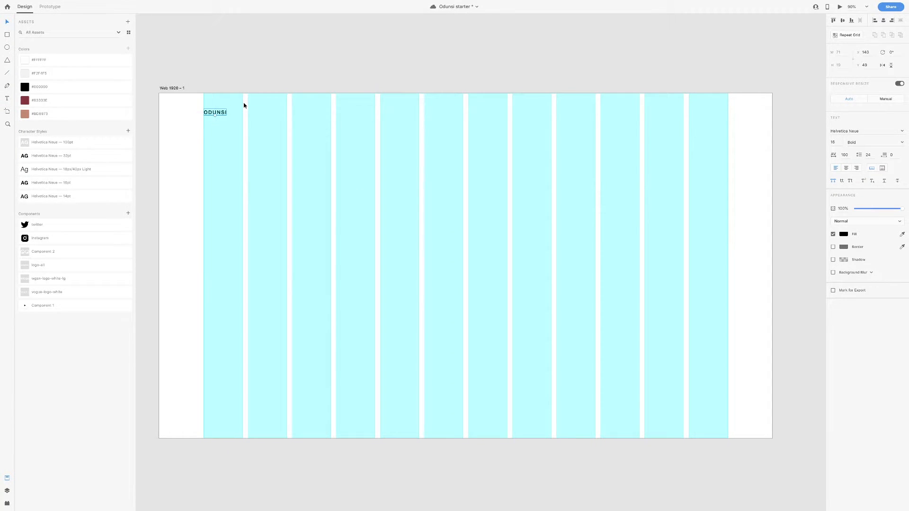
Duplicate the wordmark to the artboard's right edge and retype it as CONTACT
key("Up")
scroll(227, 106, "up", 2)
left_click_drag(219, 114, 747, 162)
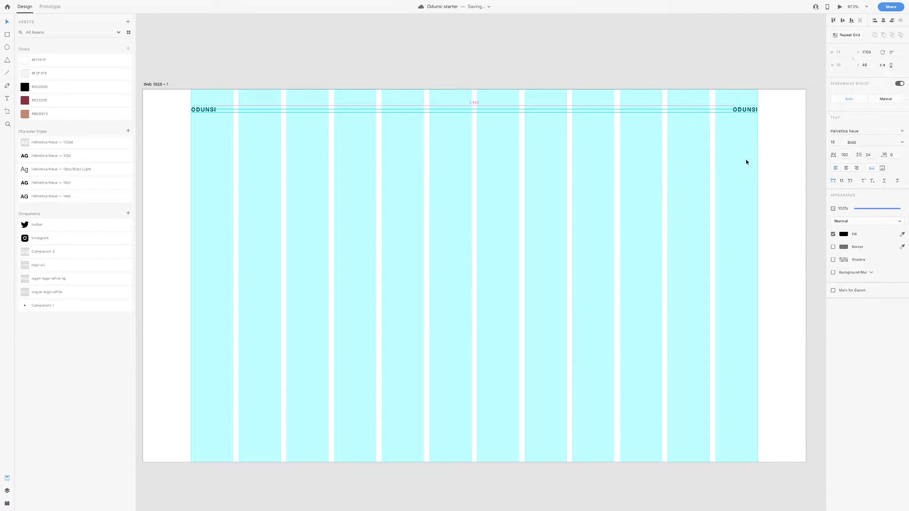
left_click_drag(744, 113, 702, 112)
key("super+z")
double_click(747, 109)
type("CO")
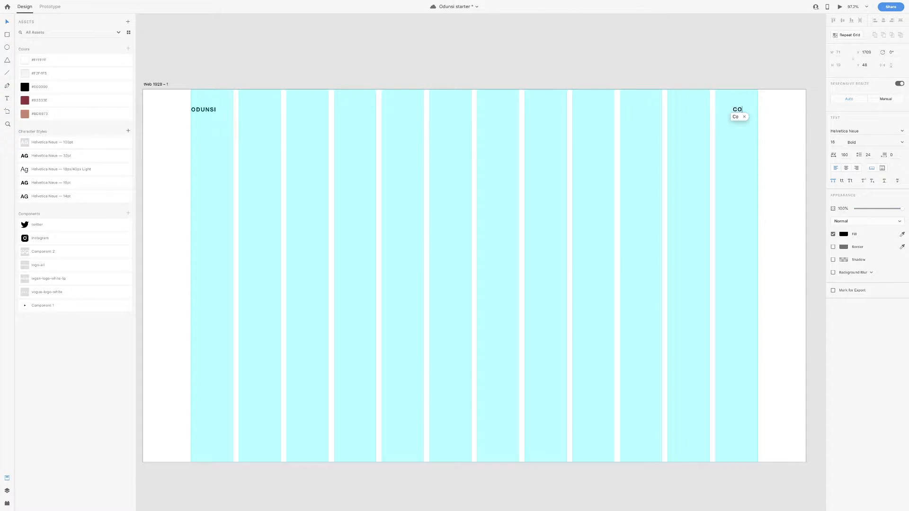
type("NTact")
key("Escape")
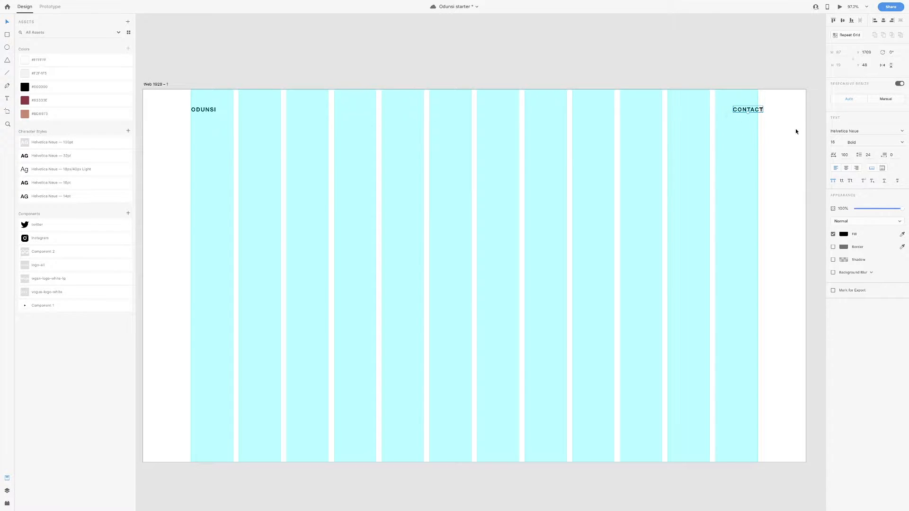
Switch CONTACT to Medium weight and adjust its font size
left_click(901, 142)
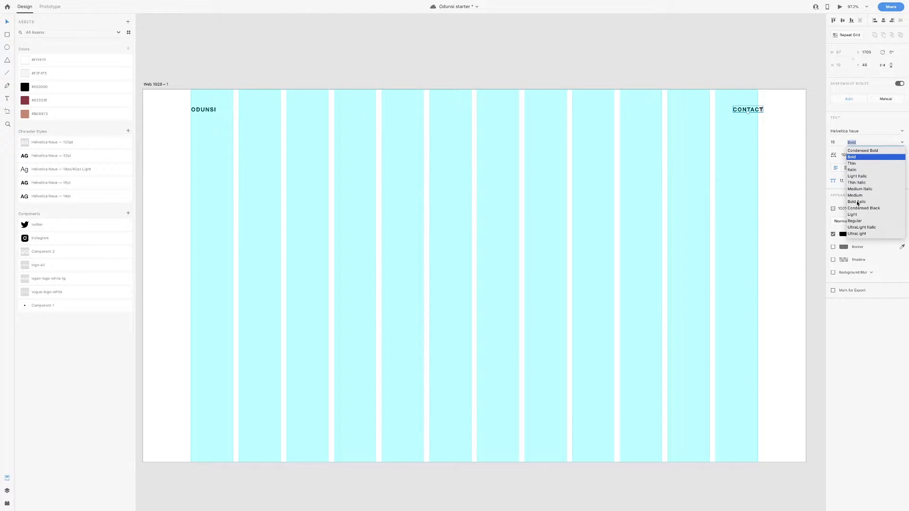
left_click(858, 221)
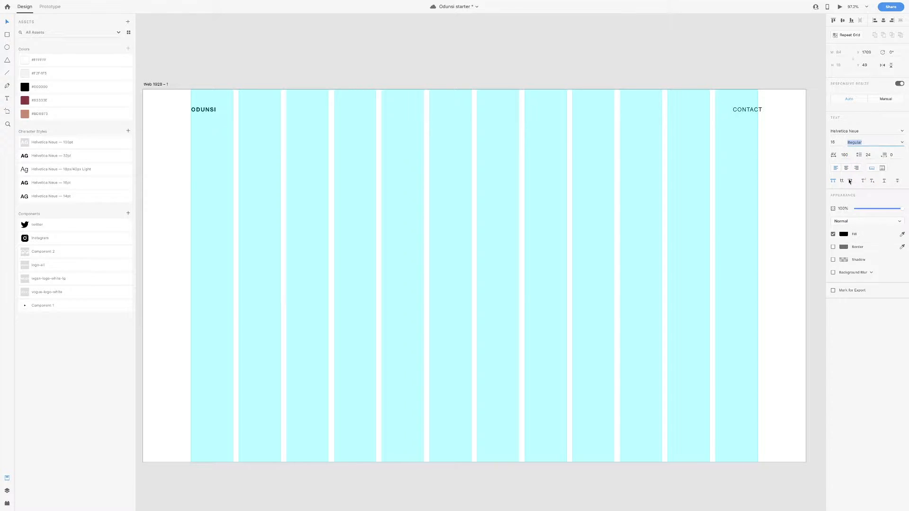
left_click(901, 143)
left_click(860, 195)
left_click(840, 144)
type("24")
key("Return")
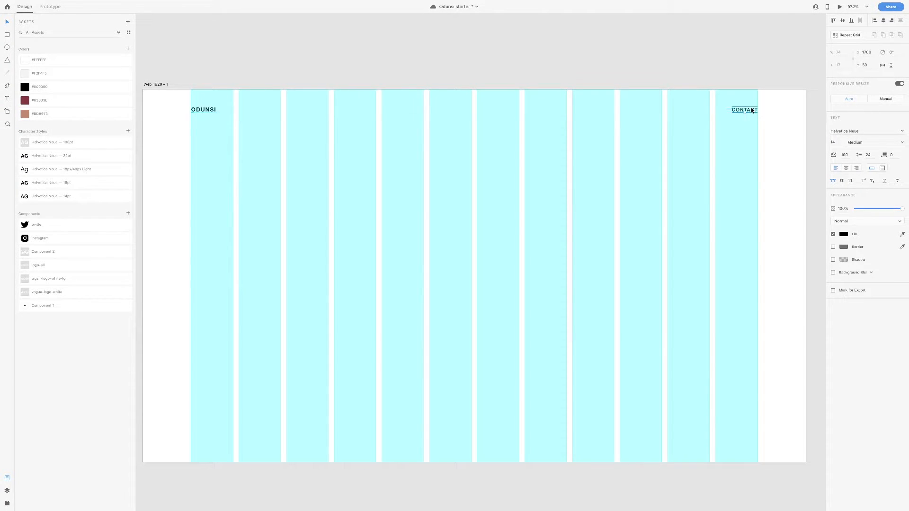
Duplicate CONTACT into ABOUT and WORK links and even out their spacing
left_click_drag(751, 111, 665, 111)
double_click(664, 110)
type("ABOUT")
double_click(710, 109)
type("work")
key("Escape")
key("alt")
key("Right")
key("Right")
left_click(657, 110)
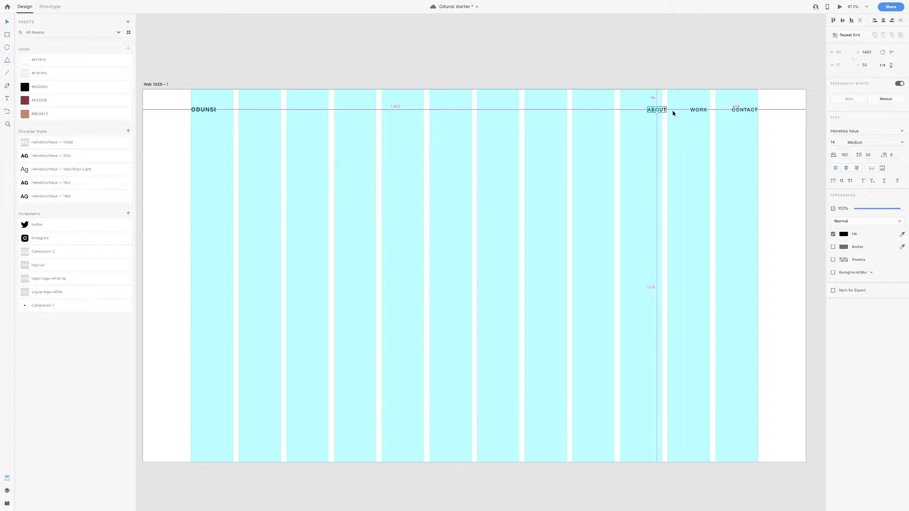
key("Left")
key("Left")
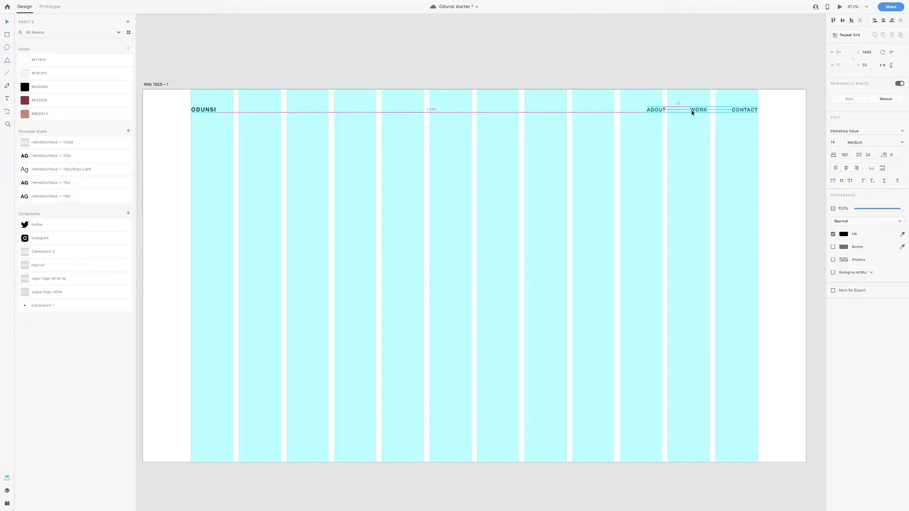
Check the positions of the CONTACT, ABOUT, WORK links and the logo text, then deselect
scroll(692, 110, "up", 1)
scroll(682, 110, "left", 1)
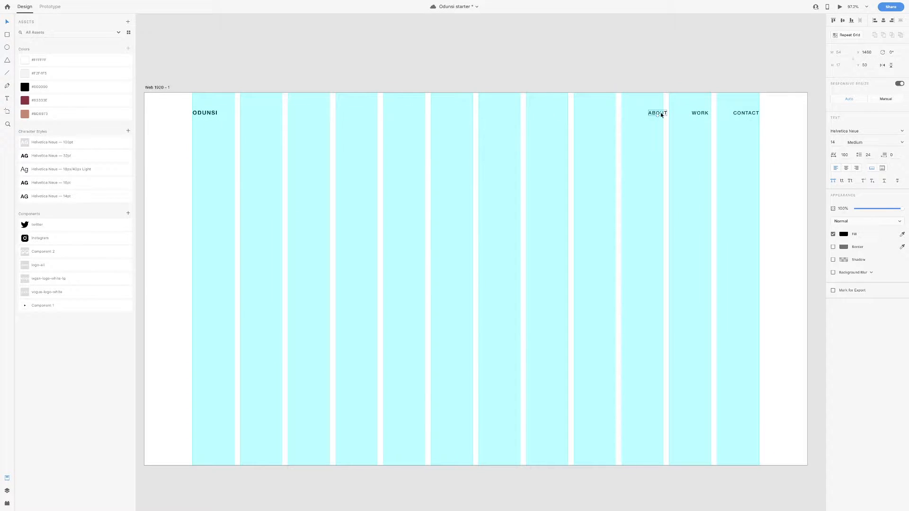
scroll(737, 113, "left", 1)
left_click(753, 112)
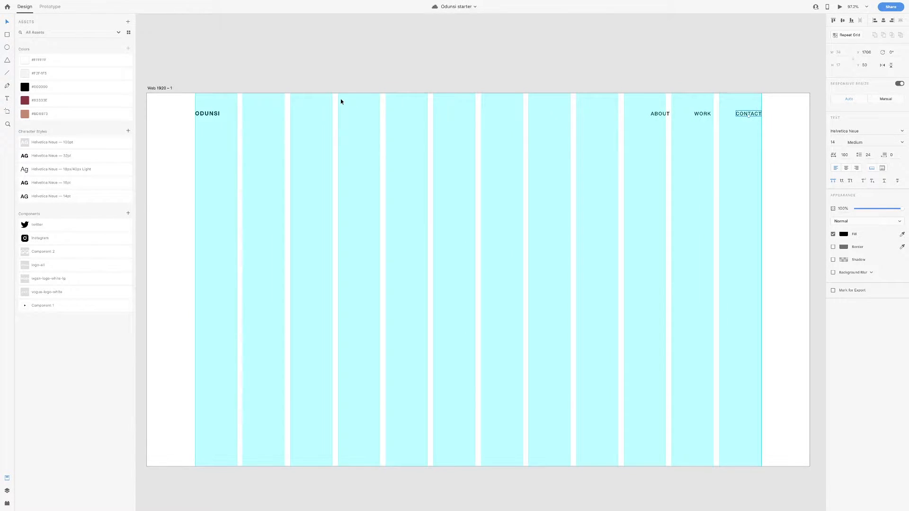
left_click(662, 114)
left_click(652, 127)
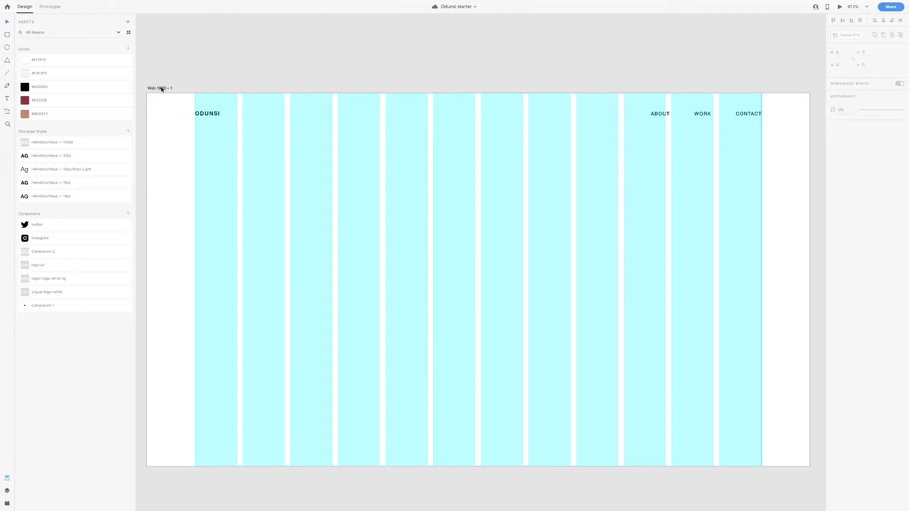
left_click(656, 116)
left_click(703, 114, "shift")
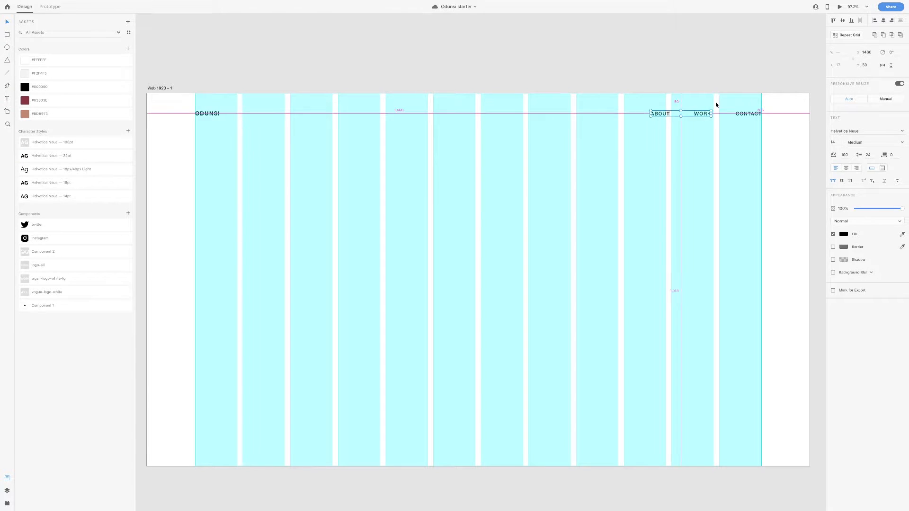
left_click(208, 114)
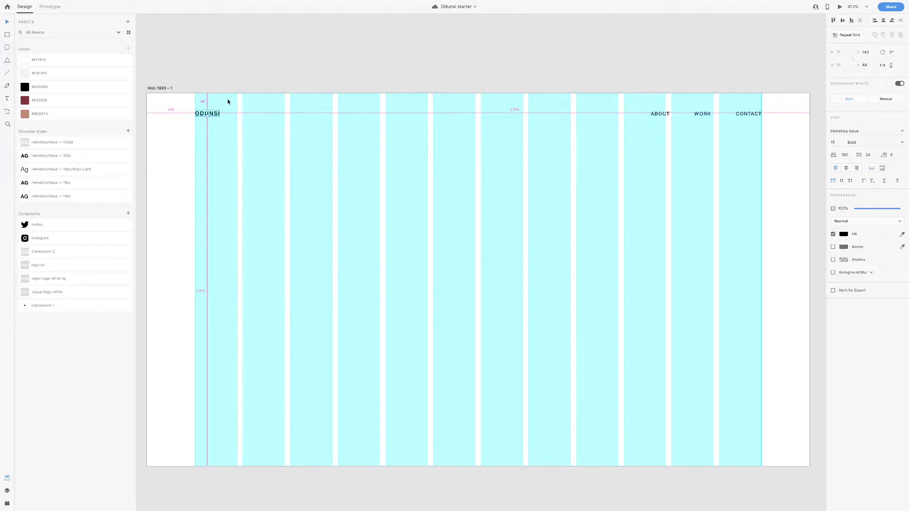
left_click(384, 240)
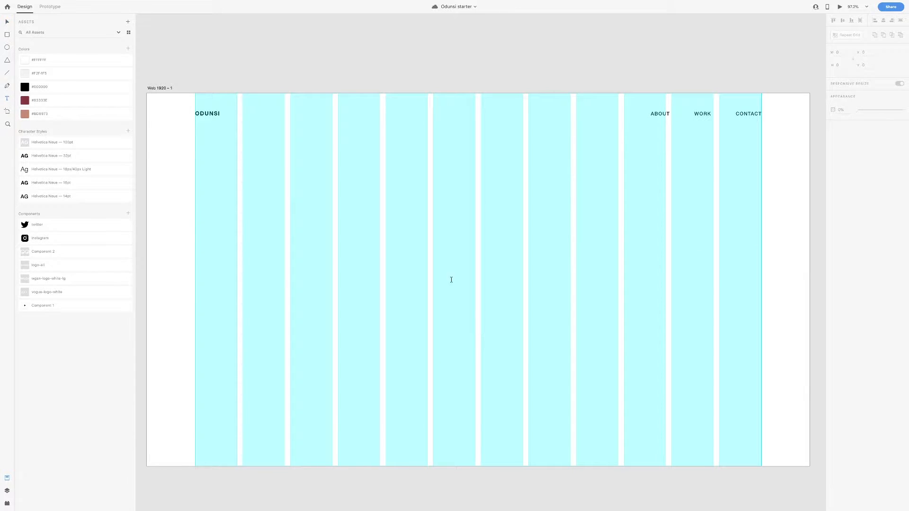
Paste the designer's full name as a heading and apply the Helvetica Neue 100pt style
left_click(466, 272)
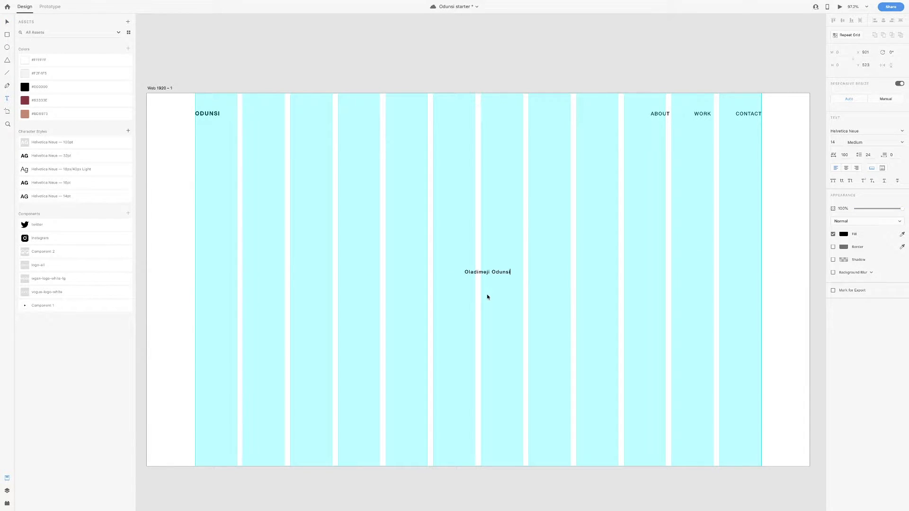
key("Escape")
key("v")
mouse_move(487, 275)
left_mouse_down()
mouse_move(488, 318)
mouse_move(483, 281)
left_mouse_up()
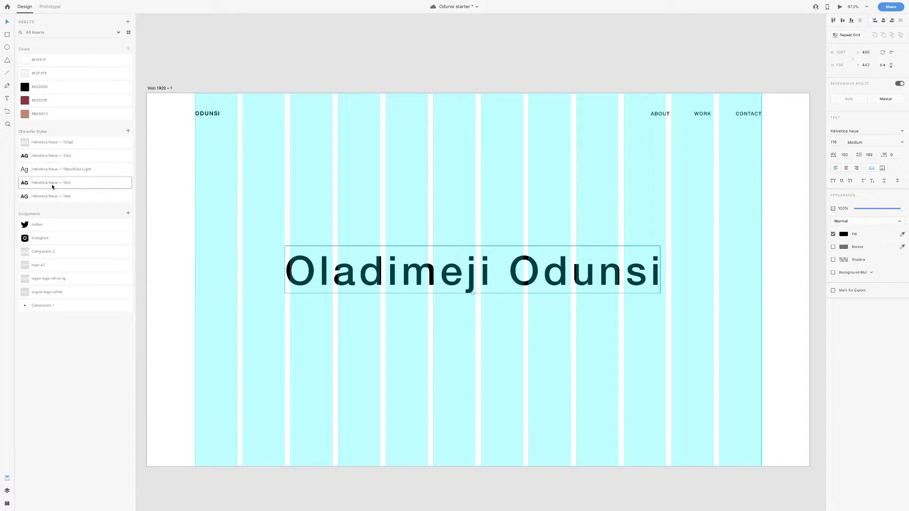
left_click(47, 148)
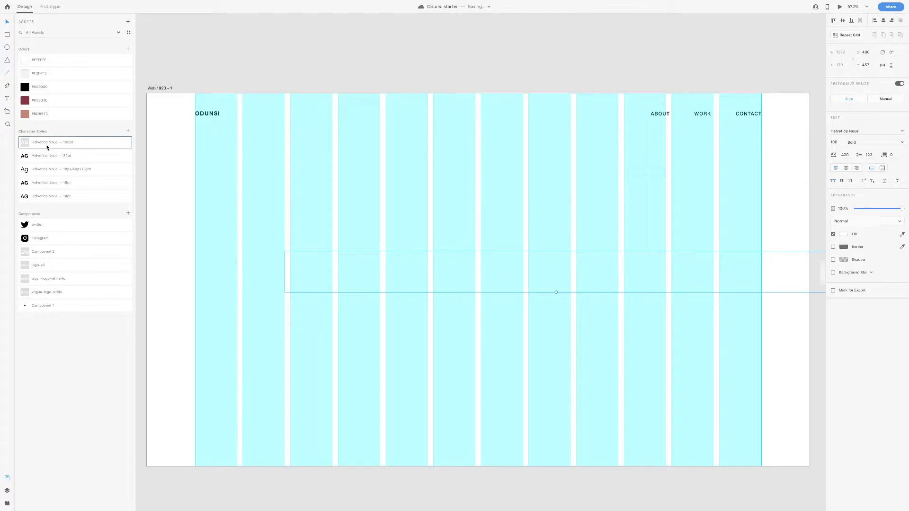
Set the heading's fill colour to #000000
left_click(844, 234)
type("000000")
key("Return")
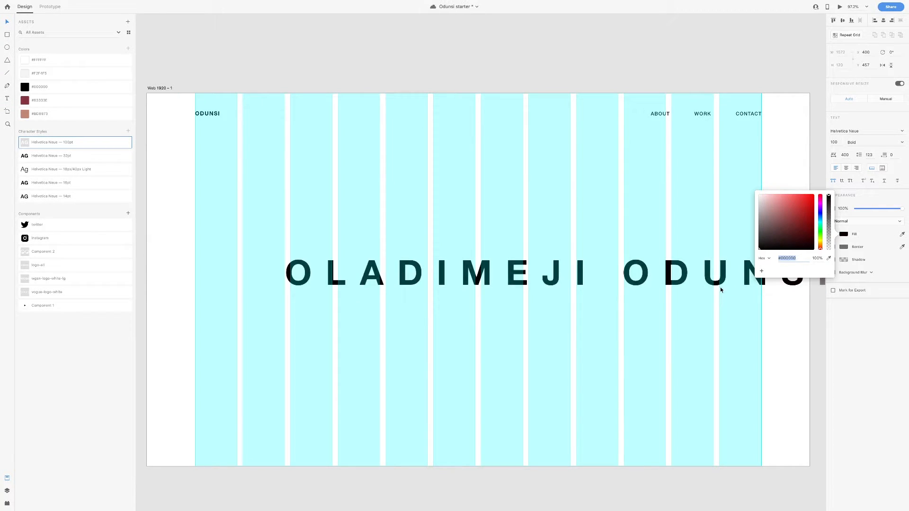
left_click(714, 319)
Centre the heading on the artboard horizontally and vertically, and save the document
left_click_drag(706, 280, 592, 283)
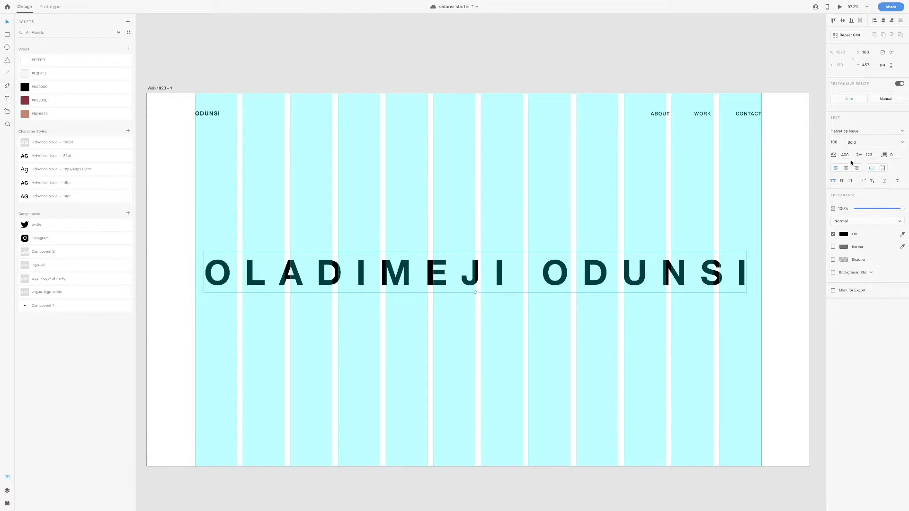
left_click(841, 144)
left_click(847, 156)
left_click(871, 155)
left_click(842, 21)
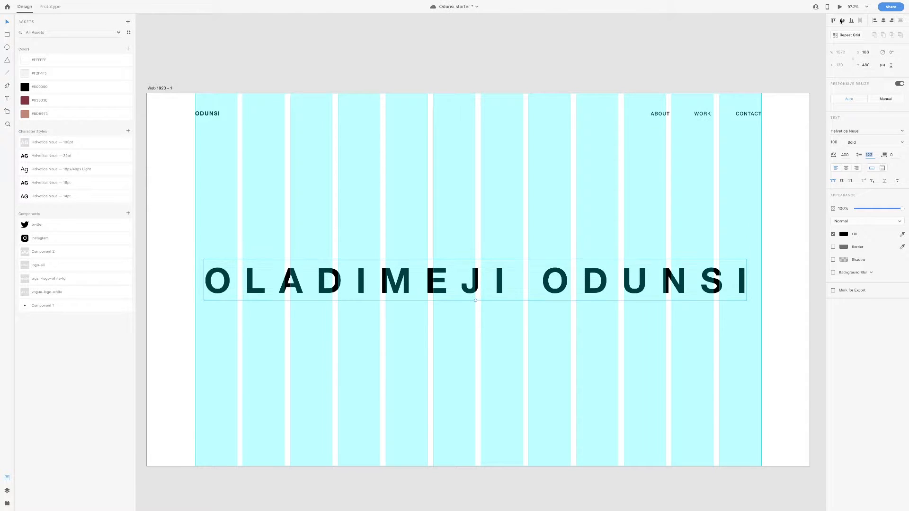
left_click(883, 20)
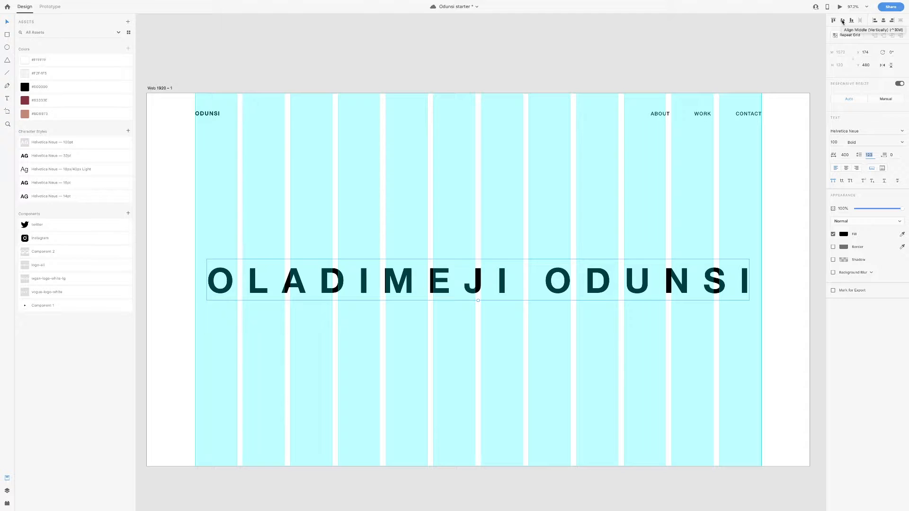
key("super+s")
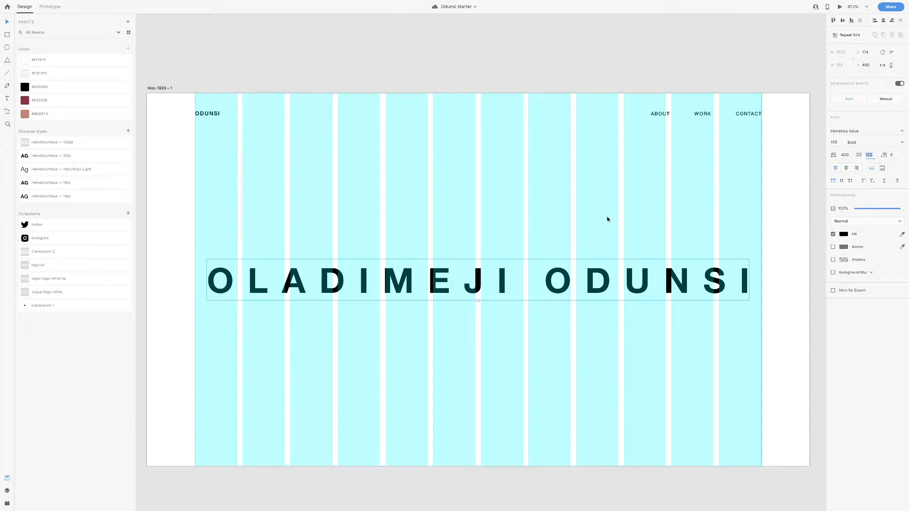
Draw a tall rectangle over the middle of the name heading
left_click(8, 34)
mouse_move(386, 168)
left_mouse_down()
mouse_move(566, 266)
mouse_move(571, 326)
left_mouse_up()
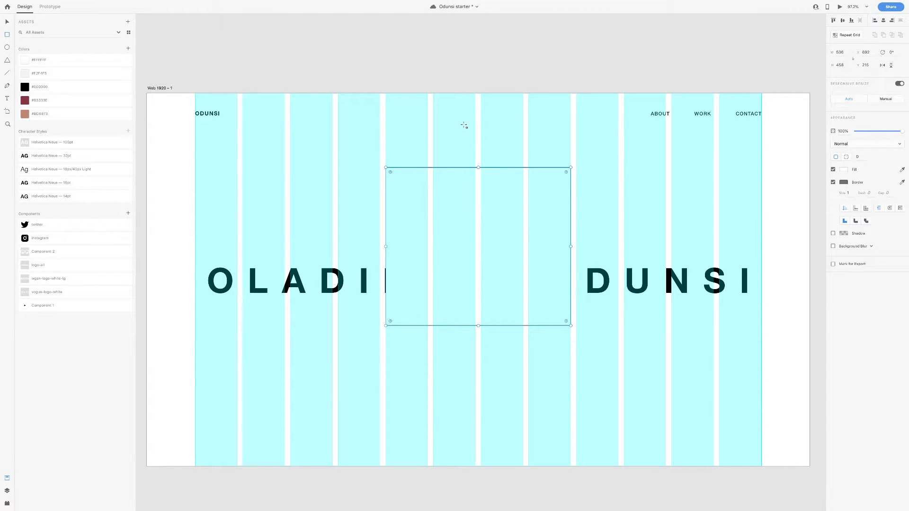
left_click_drag(478, 325, 488, 398)
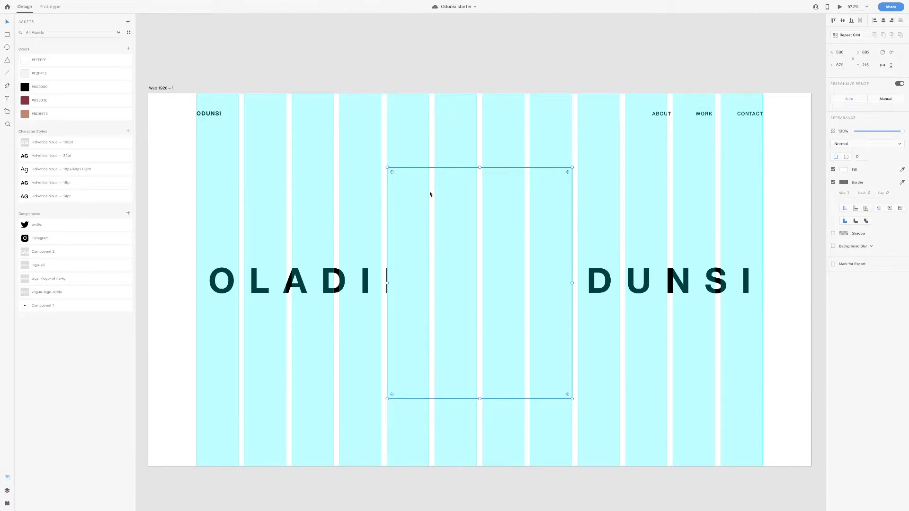
key("super+Tab")
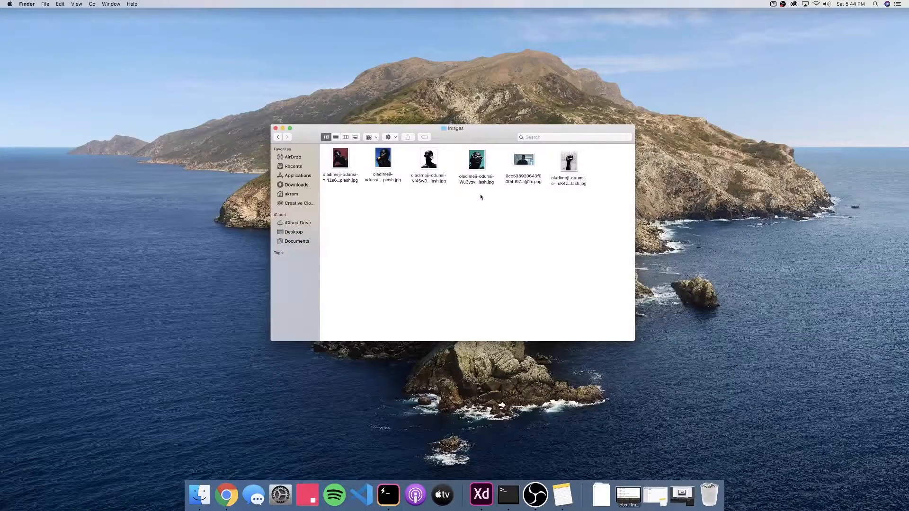
Drag the white-sunglasses portrait JPG from Finder into the rectangle
left_click(480, 164)
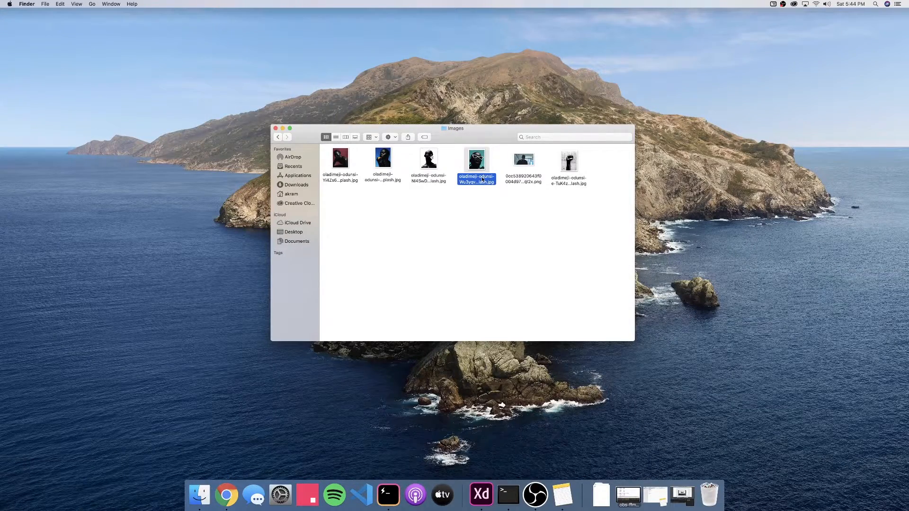
left_click_drag(478, 163, 508, 229)
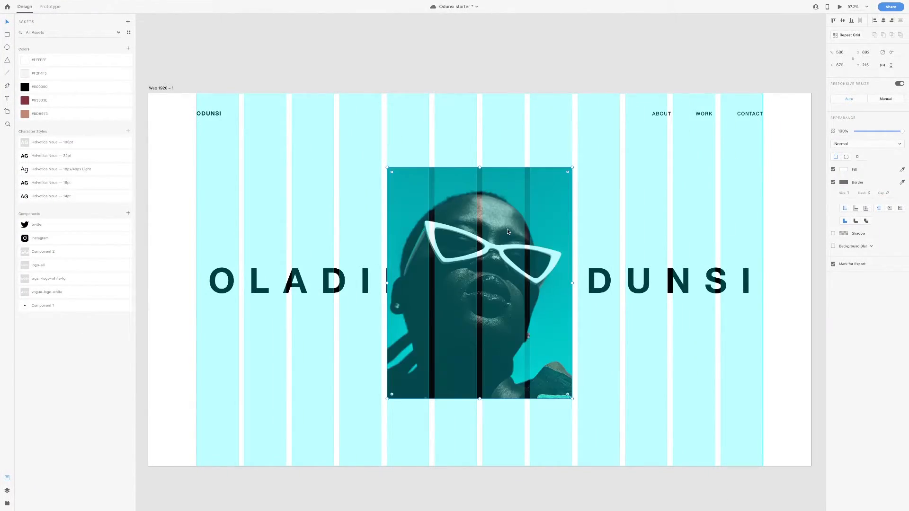
Remove the photo's border and send it behind the name heading, then restore the layout grid
left_click(161, 89)
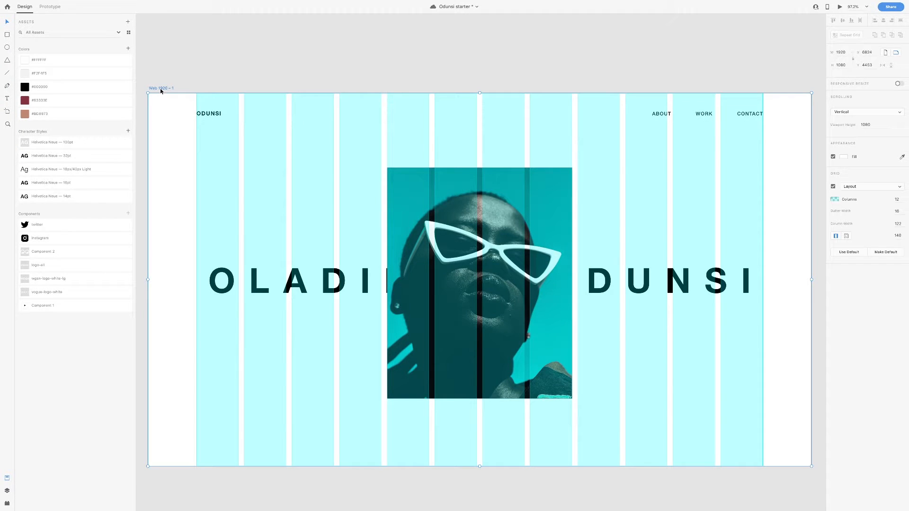
left_click(833, 187)
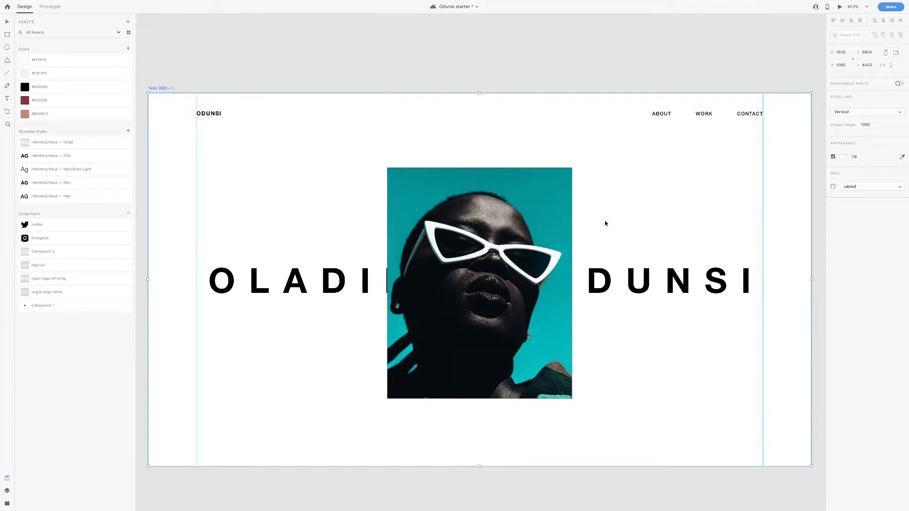
left_click(491, 202)
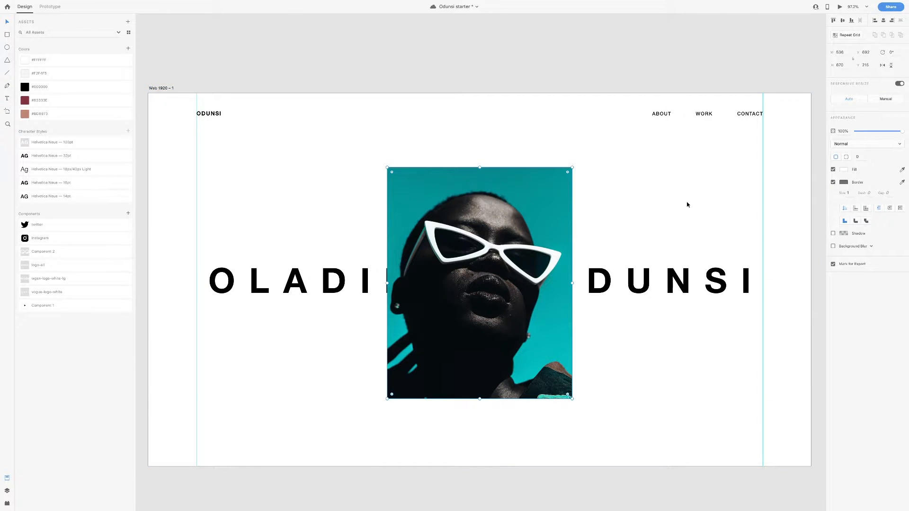
left_click(834, 183)
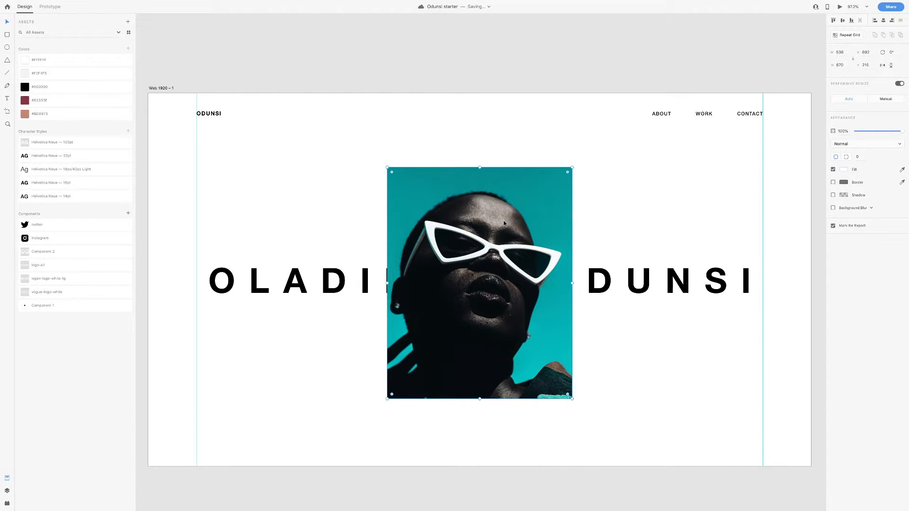
key("super+bracketleft")
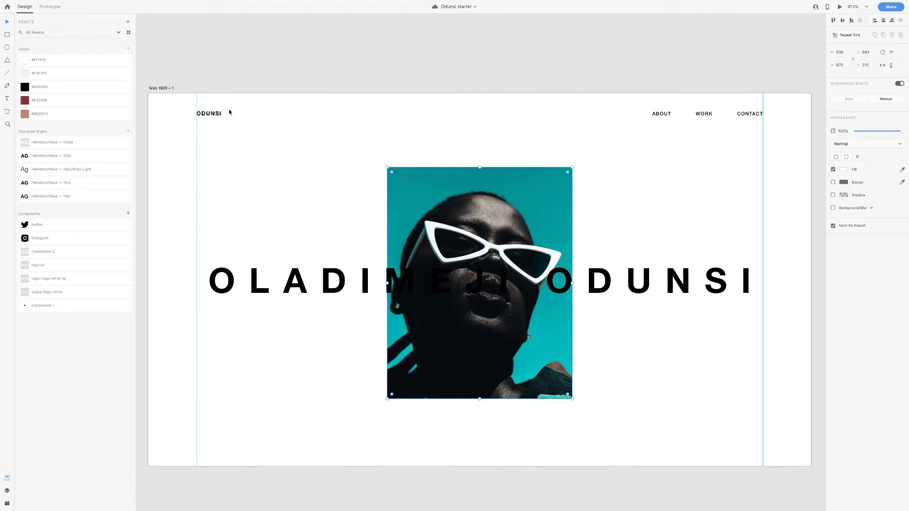
left_click(165, 90)
left_click(834, 187)
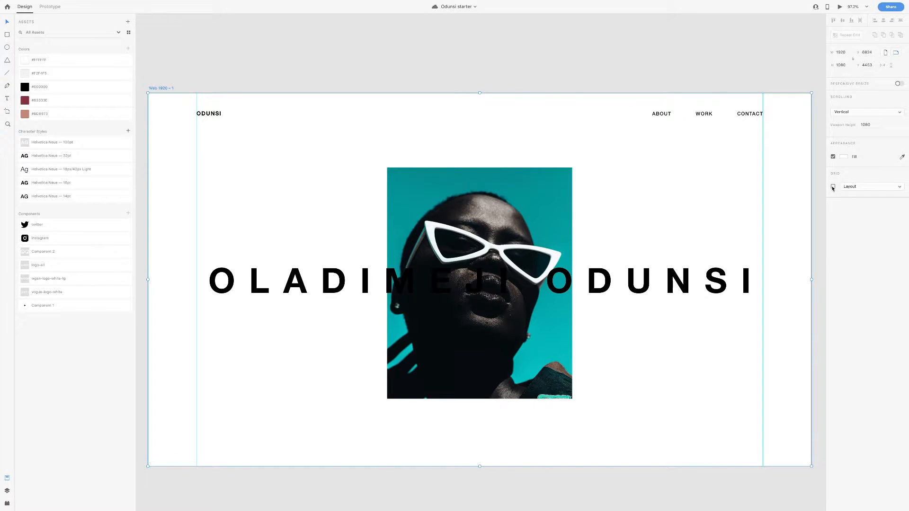
left_click(7, 34)
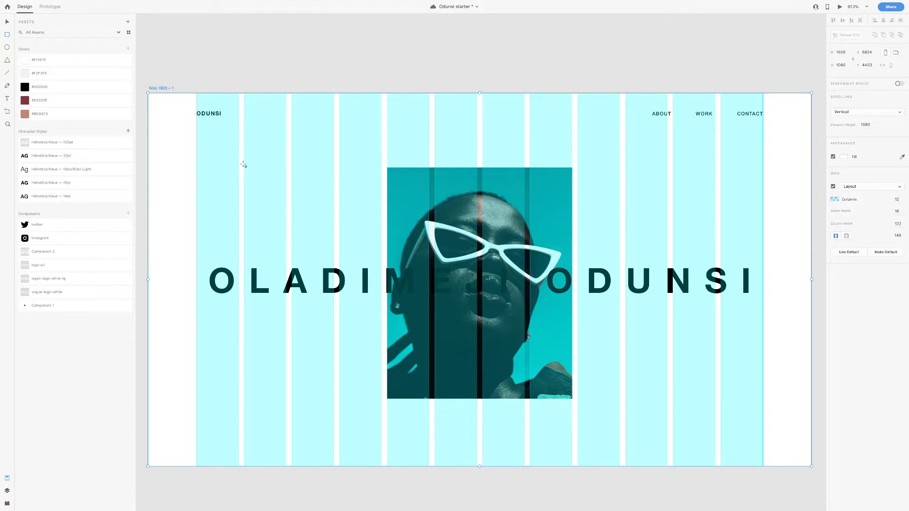
Draw a left placeholder rectangle 324 px tall, level with the photo
left_click_drag(244, 164, 333, 219)
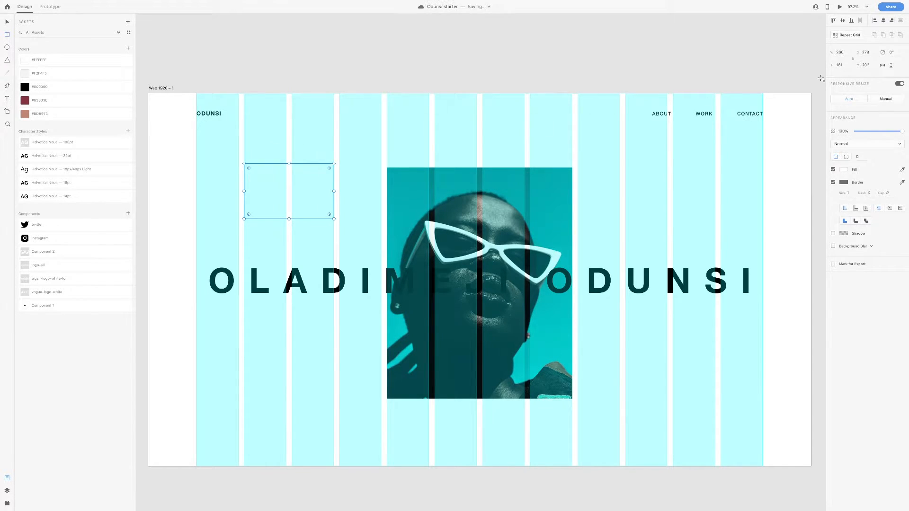
left_click(848, 67)
type("324")
key("Return")
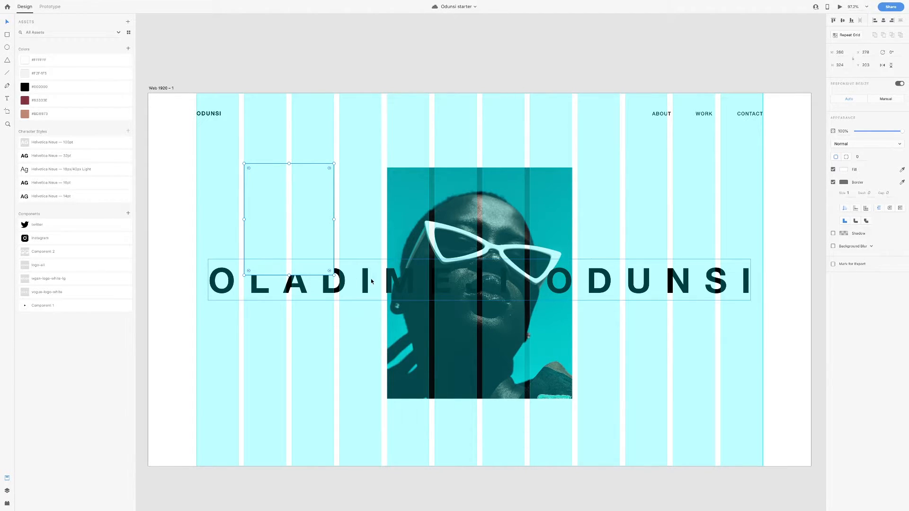
left_click_drag(300, 222, 300, 225)
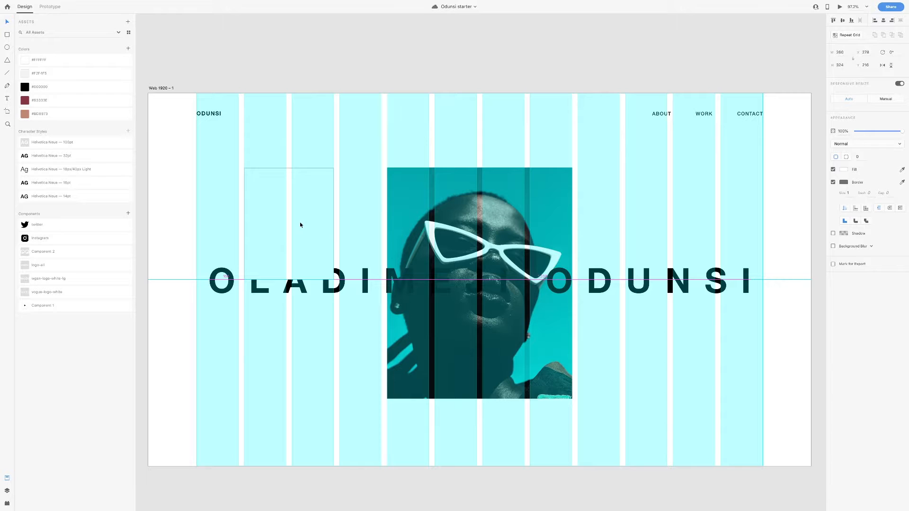
Place the right placeholder beside the photo and hide the artboard's layout grid
left_click_drag(301, 224, 660, 330)
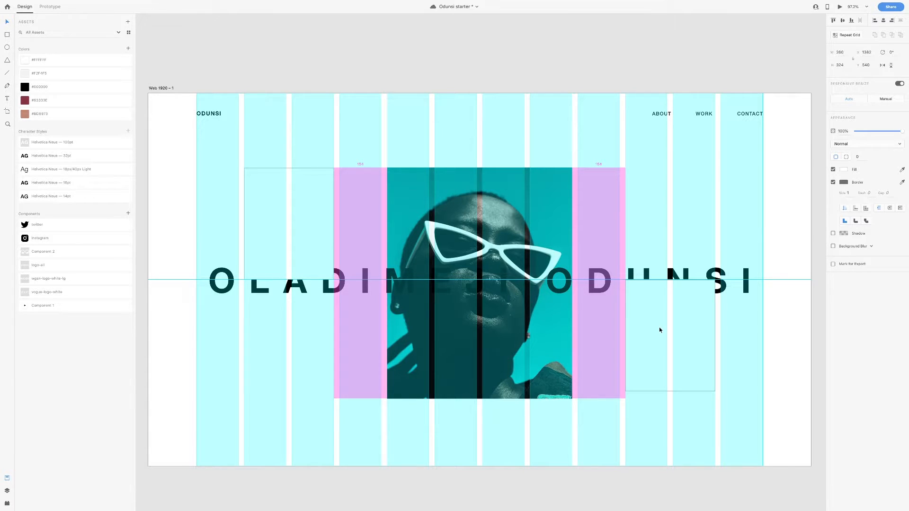
left_click_drag(660, 330, 660, 330)
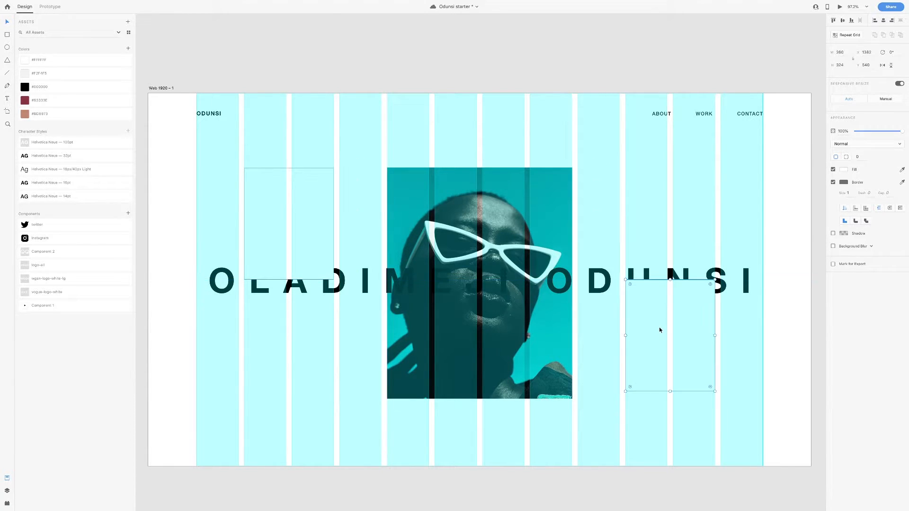
left_click(168, 89)
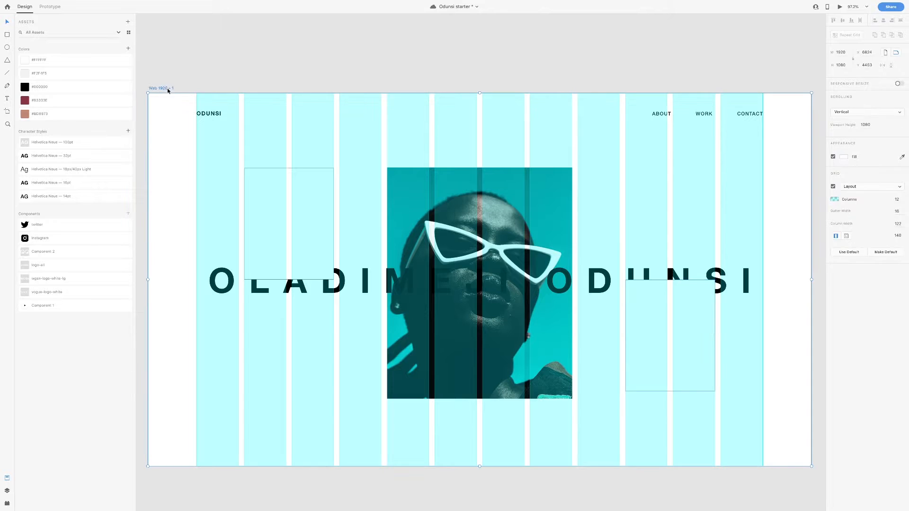
left_click(833, 187)
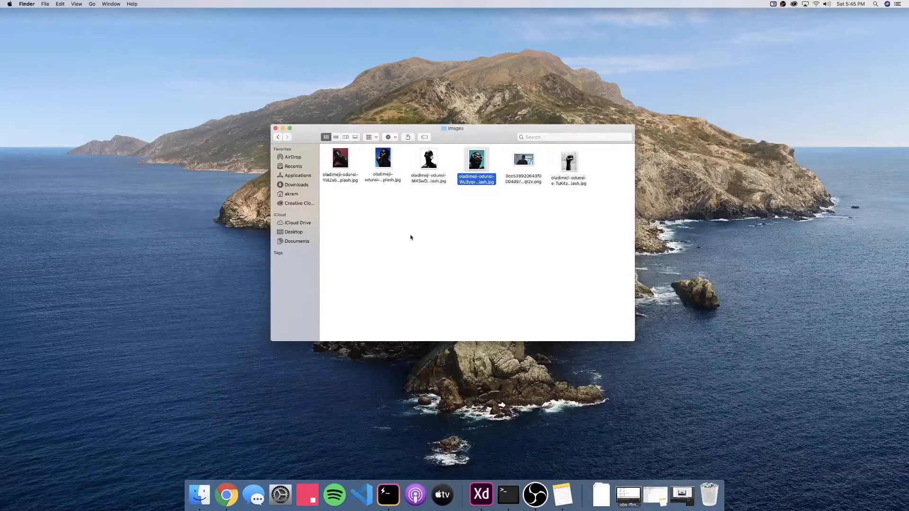
Drop the red-backdrop portrait into the left frame and the blue one into the right
left_click(339, 168)
left_click_drag(341, 161, 301, 203)
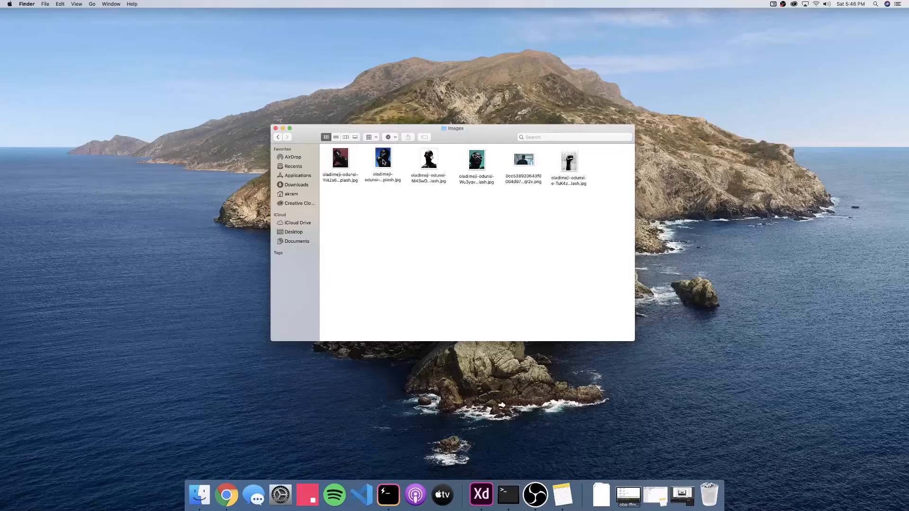
left_click_drag(384, 162, 682, 329)
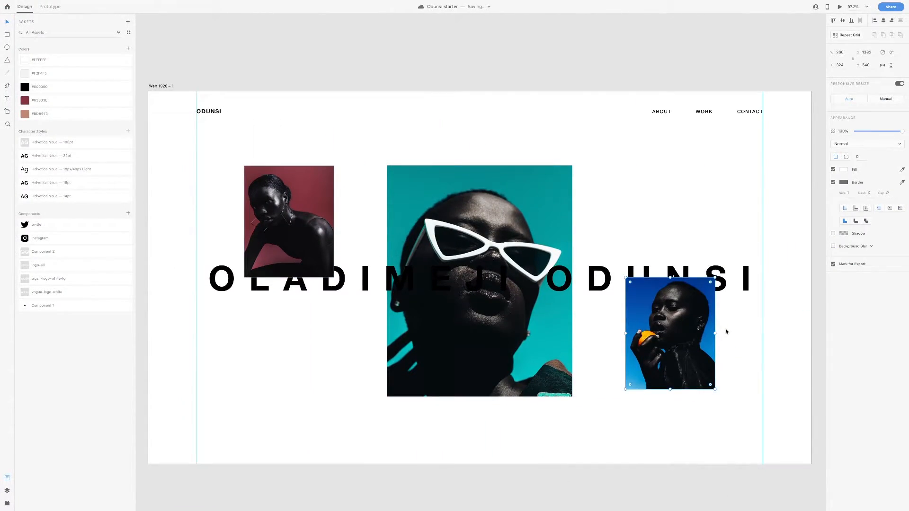
Remove the borders from the three photos, group them, and send the group behind the title
left_click(308, 235, "shift")
left_click(834, 183)
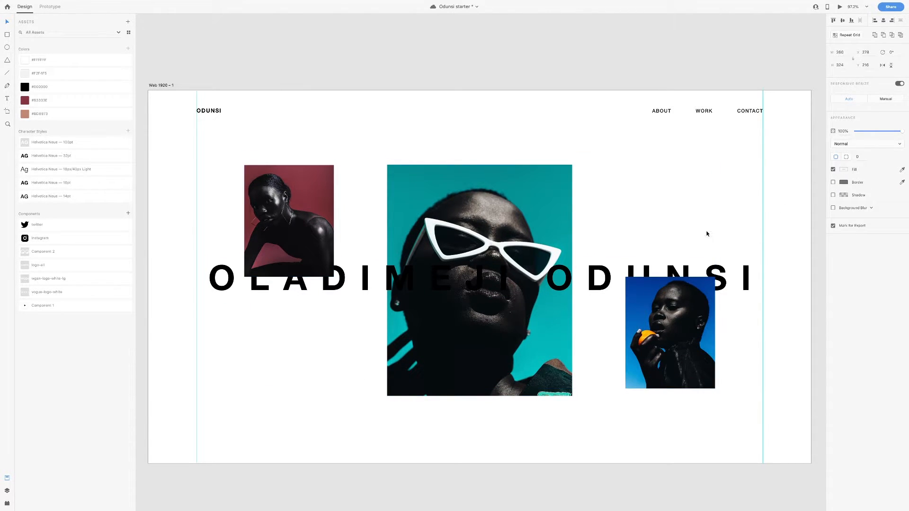
left_click(557, 231)
left_click(694, 314, "shift")
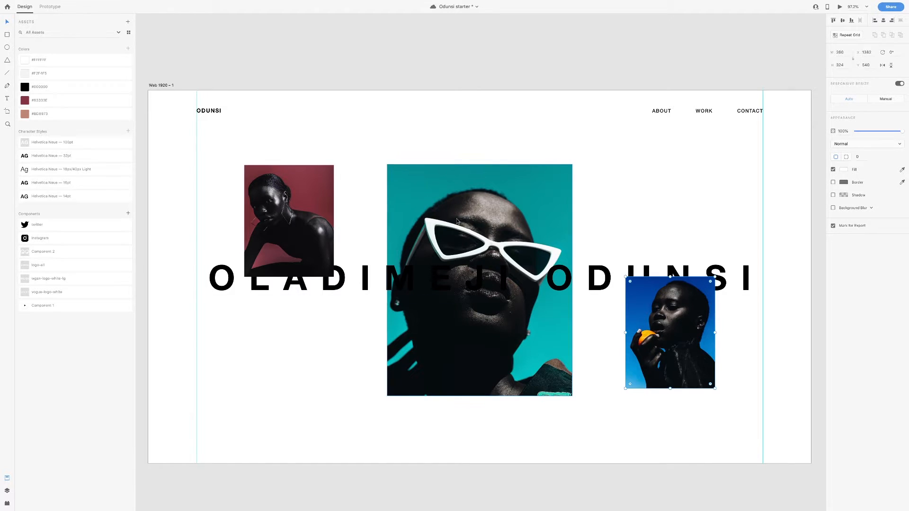
left_click(316, 213, "shift")
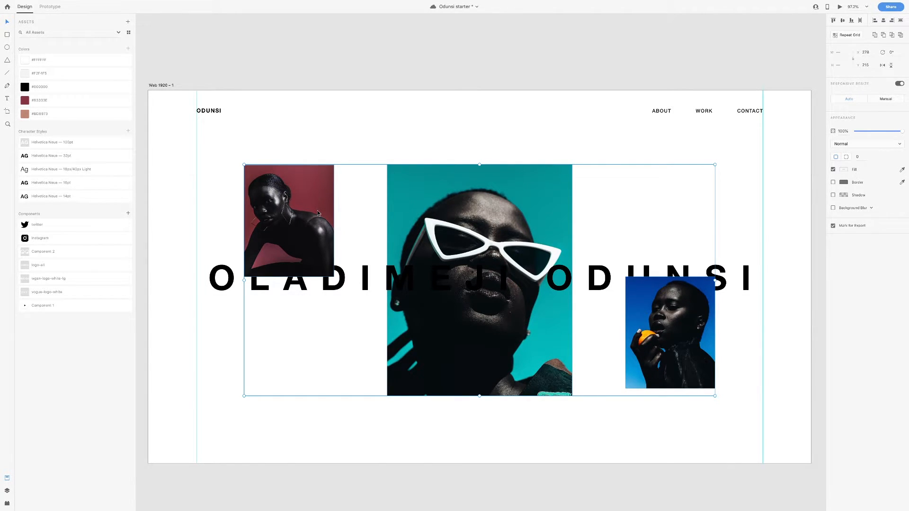
key("ctrl+s")
key("ctrl+shift+bracketleft")
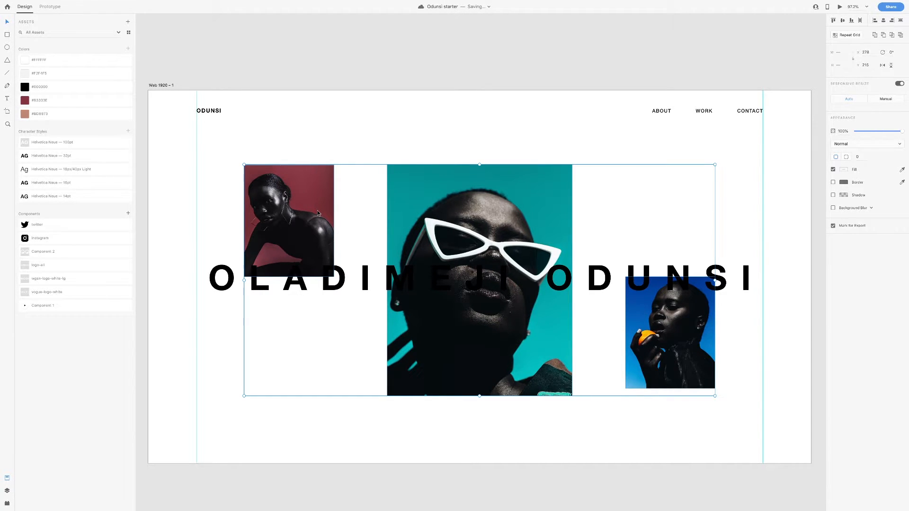
left_click(574, 101)
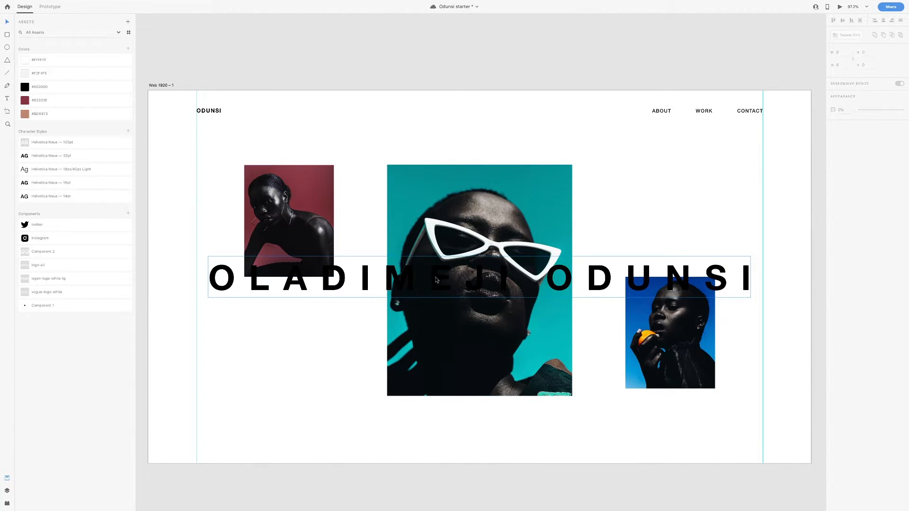
Give the title Difference blending and a white #FFFFFF fill, and copy the ODUNSI logo bottom-left
left_click(437, 279)
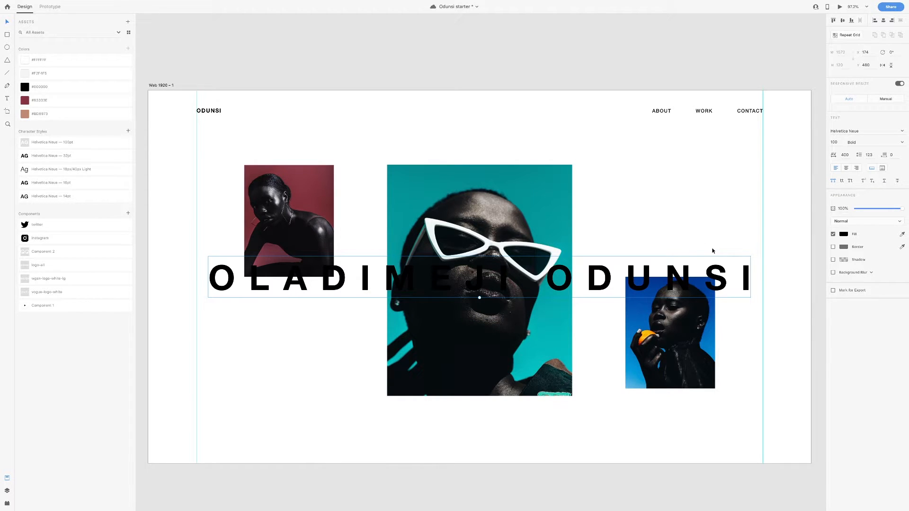
left_click(857, 222)
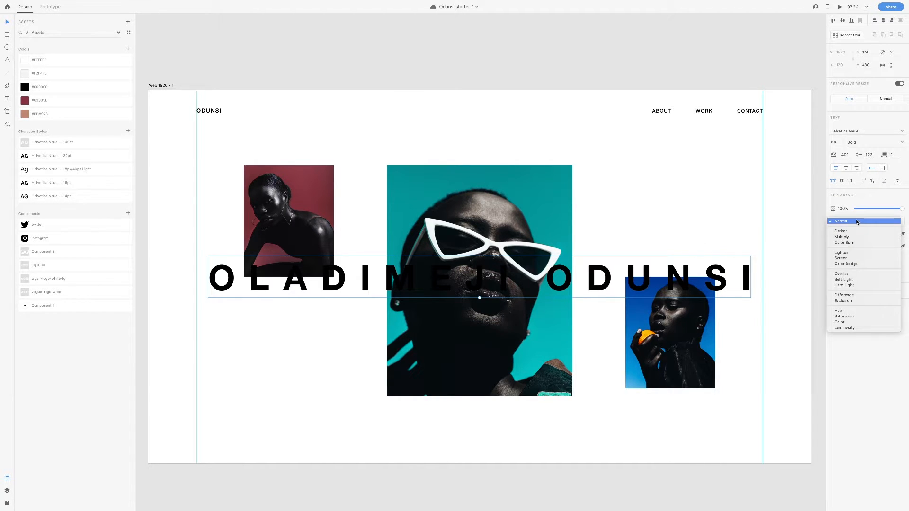
left_click(857, 296)
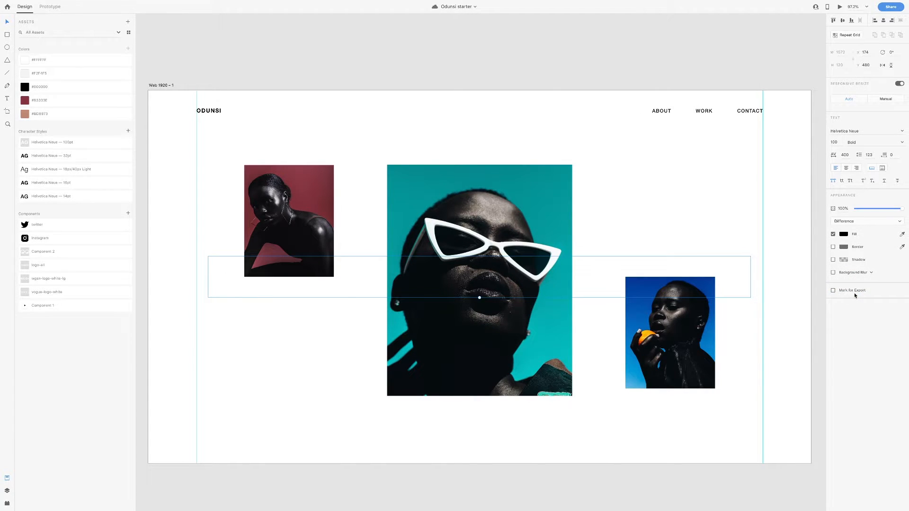
left_click(844, 234)
left_click_drag(808, 235, 750, 186)
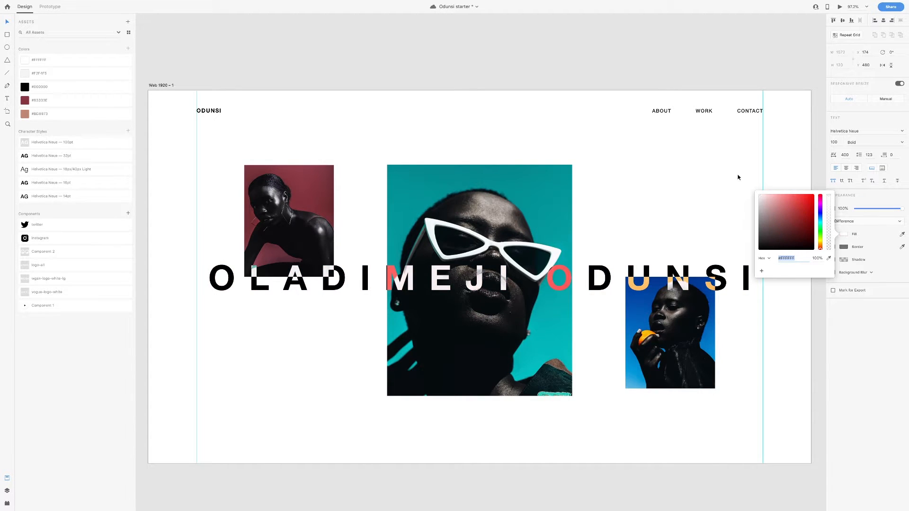
left_click(755, 207)
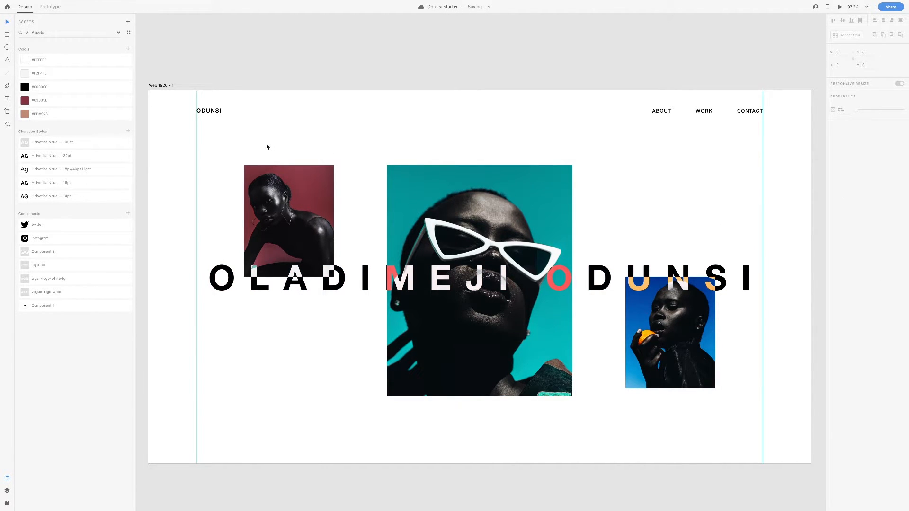
left_click_drag(212, 112, 214, 443)
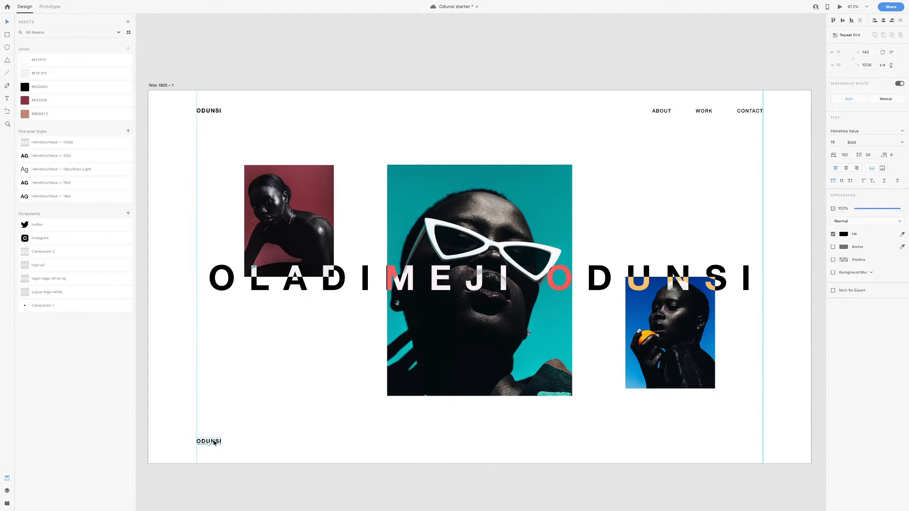
Change the copied logo's text to SCROLL MORE and nudge it into the bottom-left corner
double_click(214, 441)
type("SCROLL MORE")
key("Escape")
key("alt")
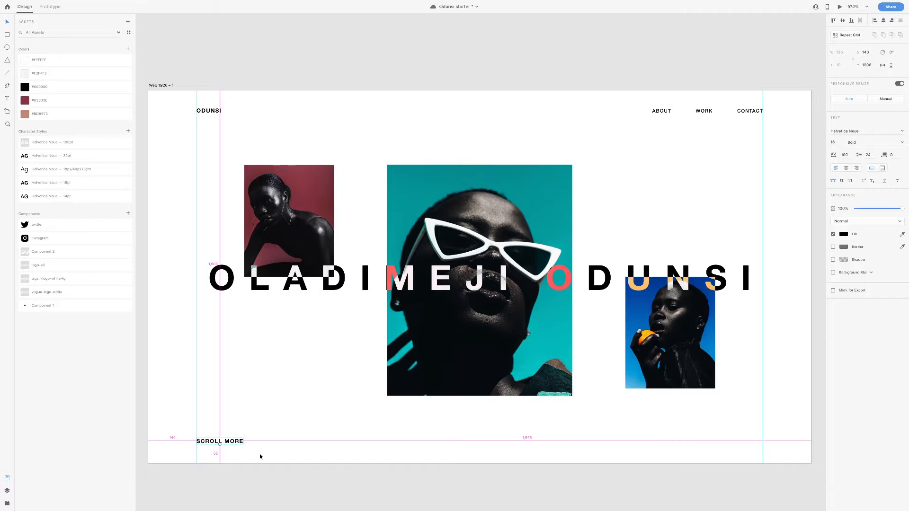
key("shift+Down")
key("Up")
key("Up")
key("Up")
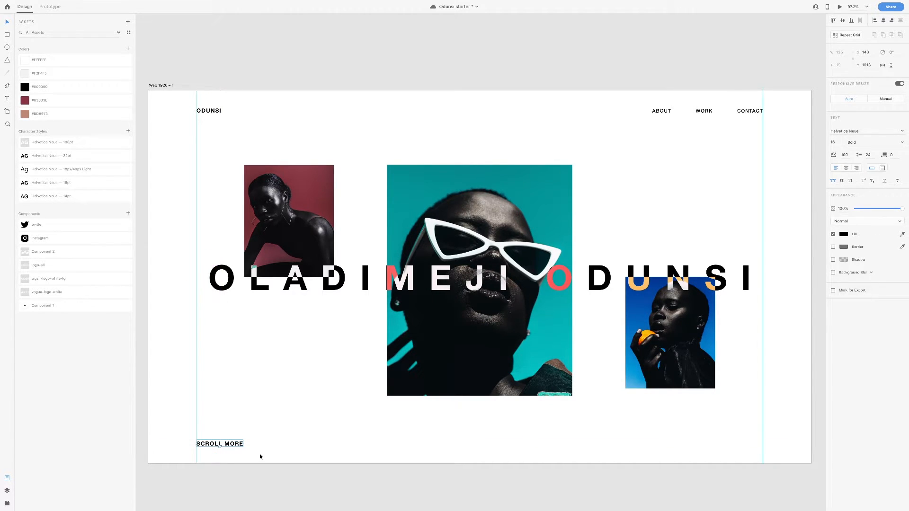
Duplicate SCROLL MORE up below the left photo and clear the copy's text
left_click_drag(237, 444, 322, 403)
key("Return")
key("BackSpace")
Convert the plus-sign text into an 8.08 × 8.08 vector path with Object > Path
scroll(272, 428, "up", 10)
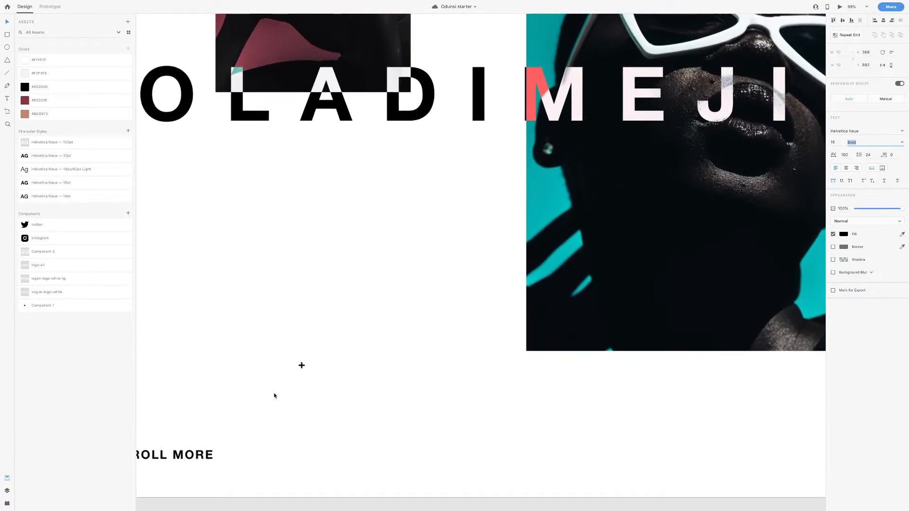
right_click(325, 338)
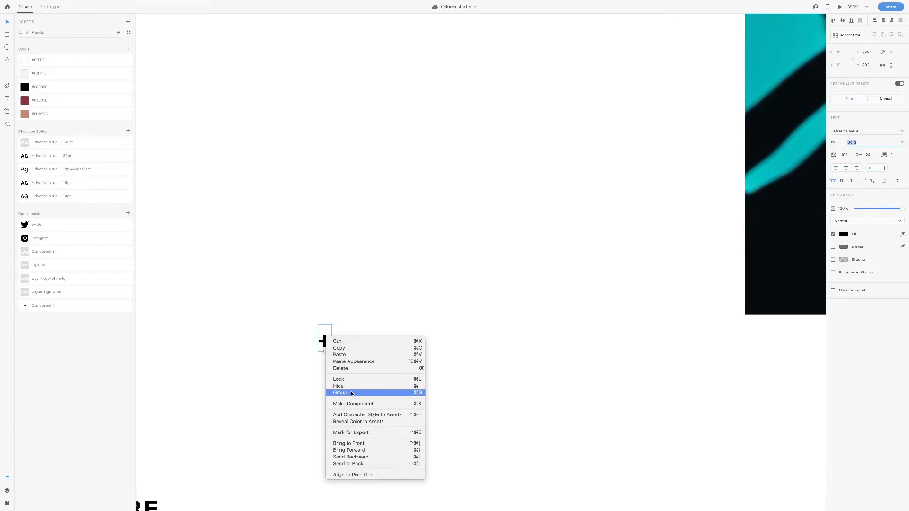
left_click(458, 398)
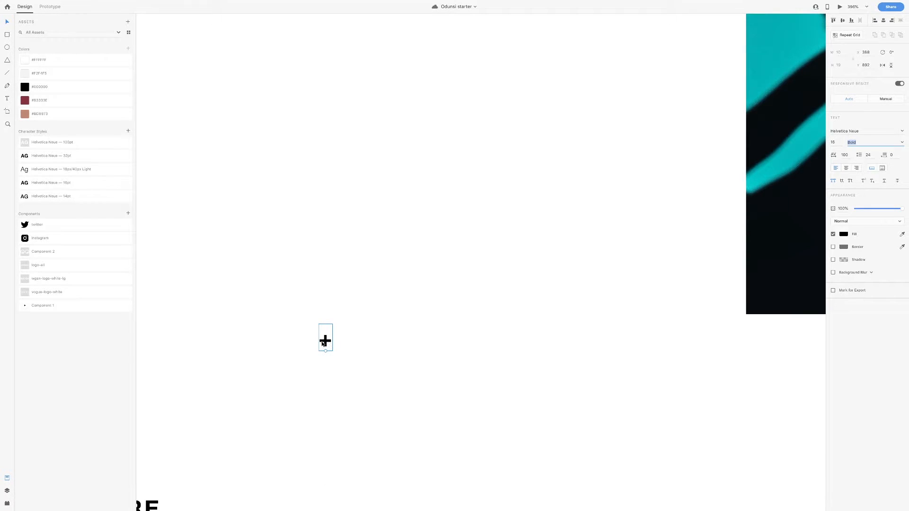
left_click(69, 4)
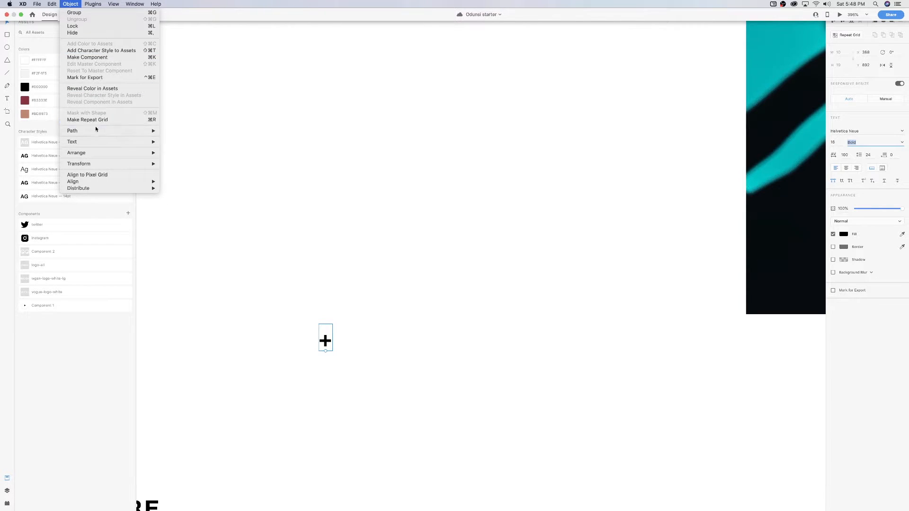
mouse_move(102, 131)
left_click(194, 158)
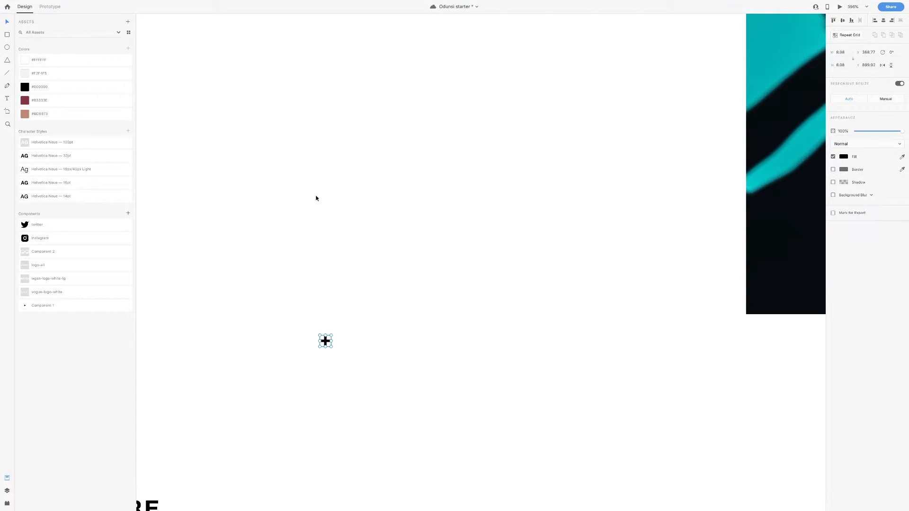
scroll(336, 354, "down", 3)
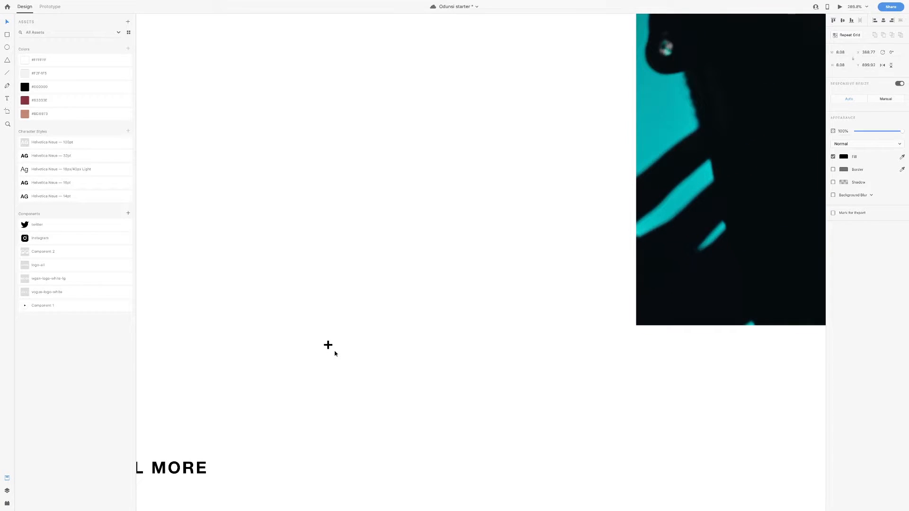
Move the plus icon beside the central photo, size it 16 × 16, and set X to 636
left_click_drag(328, 345, 502, 247)
scroll(499, 247, "down", 4)
scroll(499, 247, "right", 3)
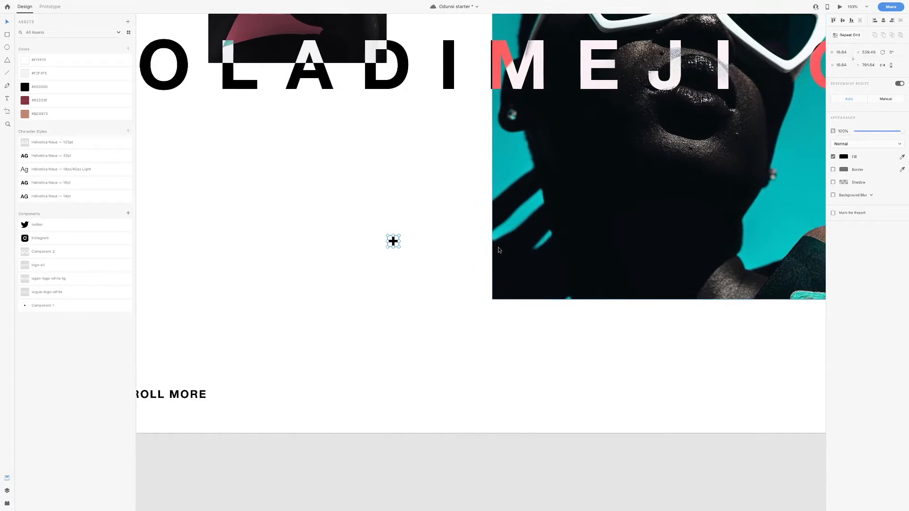
left_click_drag(368, 242, 418, 244)
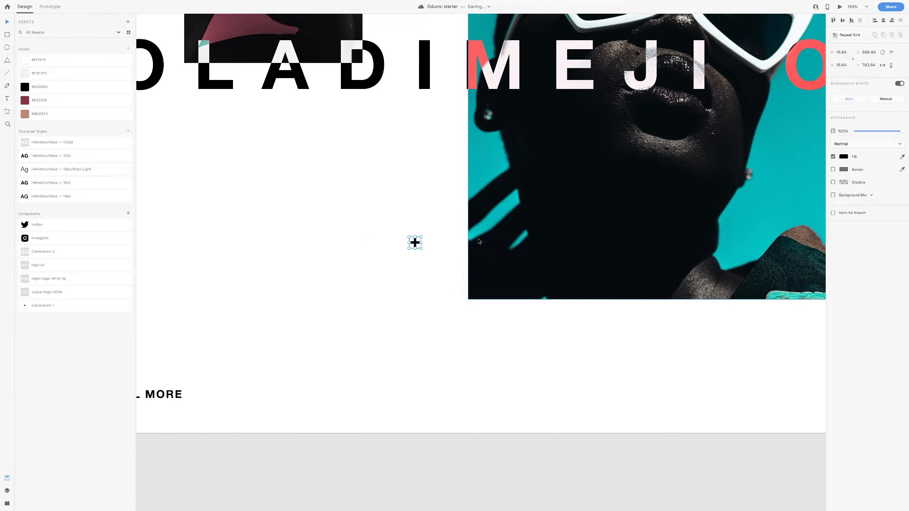
scroll(448, 235, "up", 2)
scroll(448, 234, "right", 3)
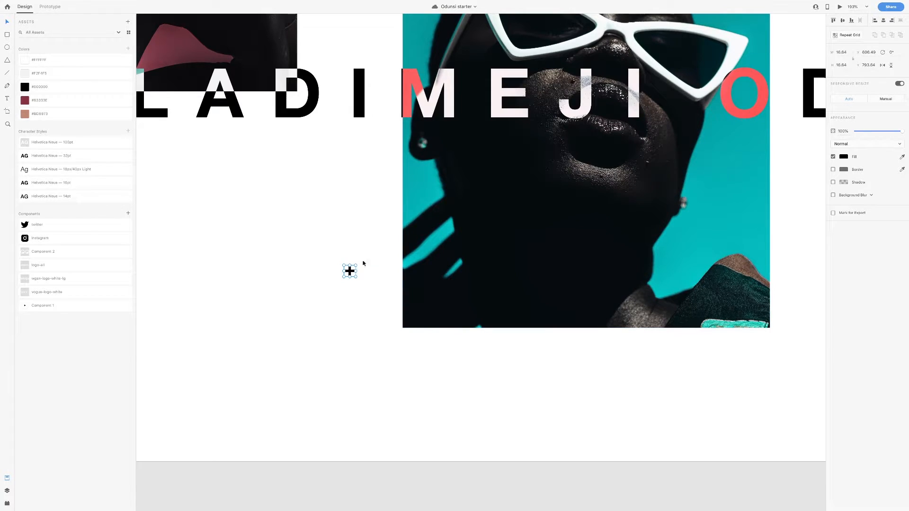
left_click(845, 53)
type("16")
key("Return")
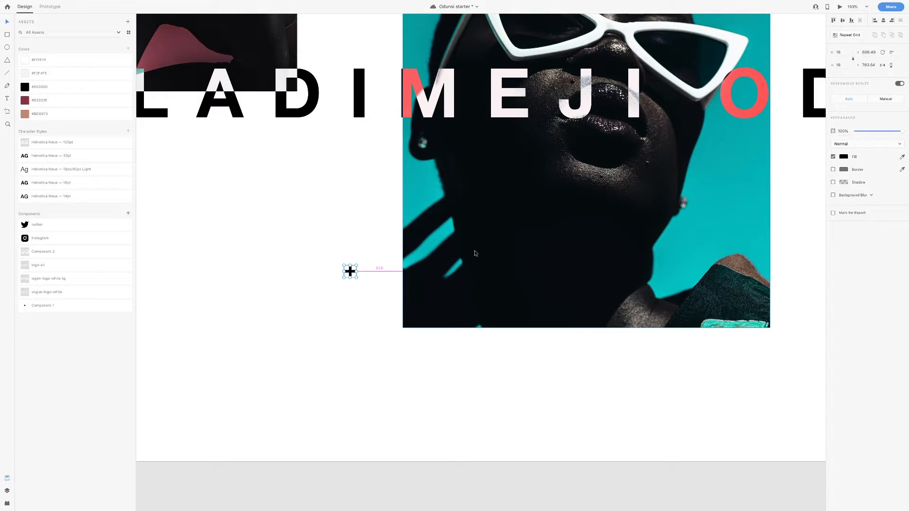
key("shift+Right")
key("shift+Right")
key("shift+Right")
left_click(870, 52)
key("Return")
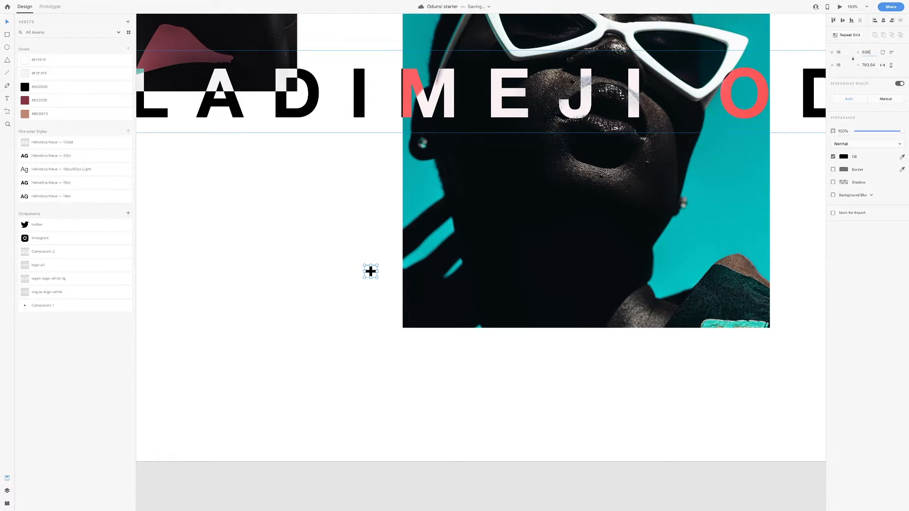
key("Right")
key("Right")
key("Right")
key("Right")
key("Right")
key("Right")
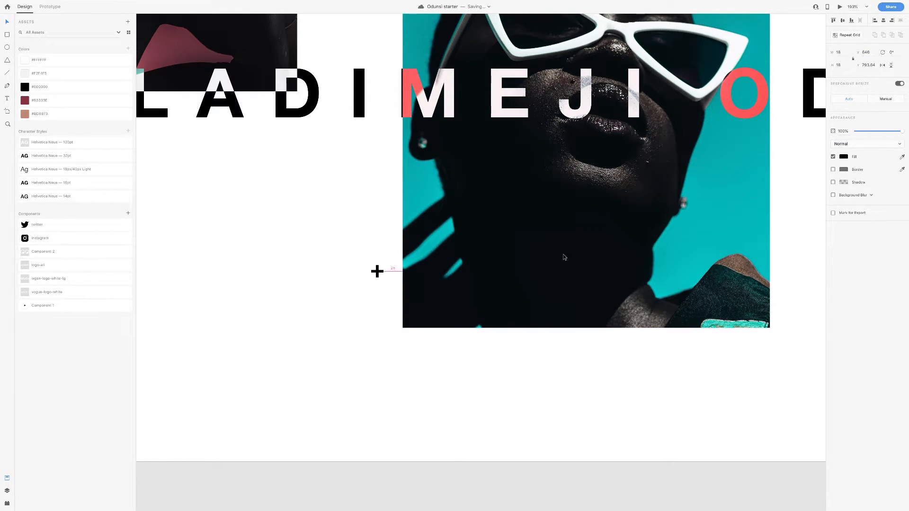
Draw a thin rectangle bar beside the bottom of the central photo
key("r")
left_click_drag(411, 327, 342, 321)
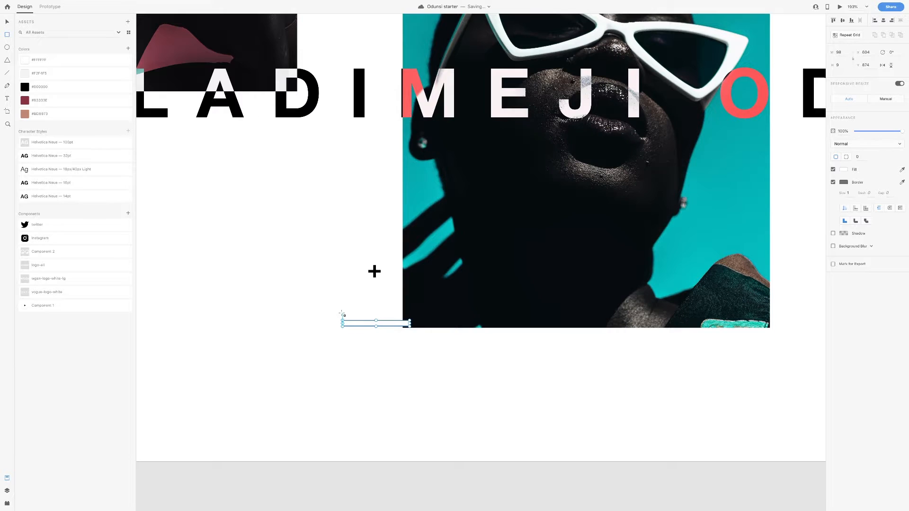
left_click_drag(396, 328, 393, 336)
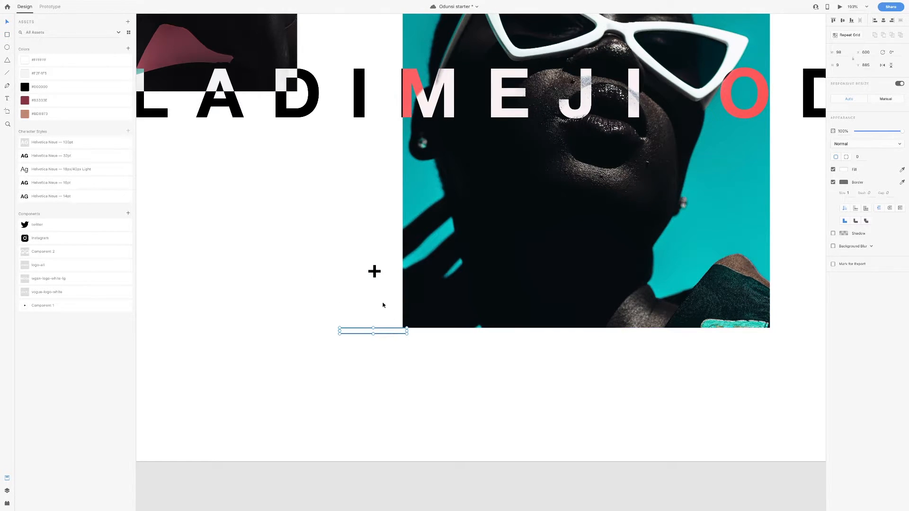
key("Escape")
Set the plus icon's Y position to 793 and nudge it slightly upward
left_click(374, 271)
left_click(870, 67)
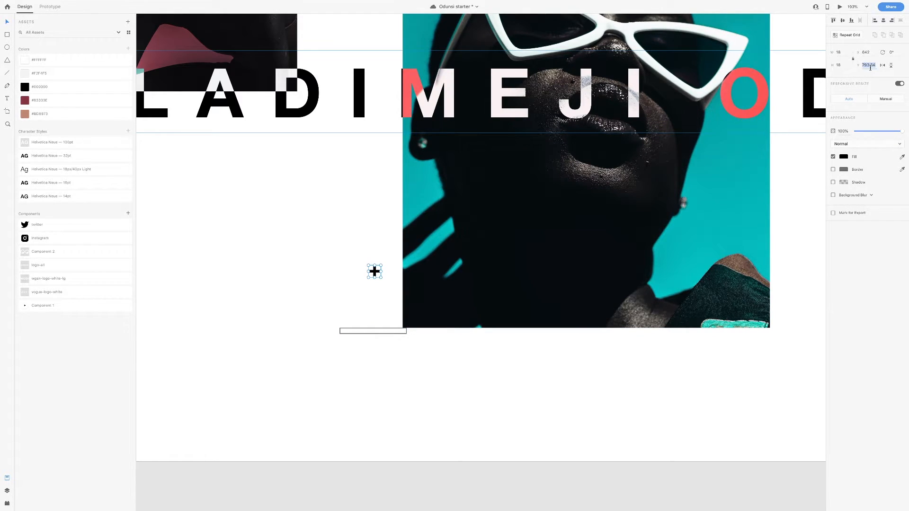
key("Right")
key("BackSpace")
key("Return")
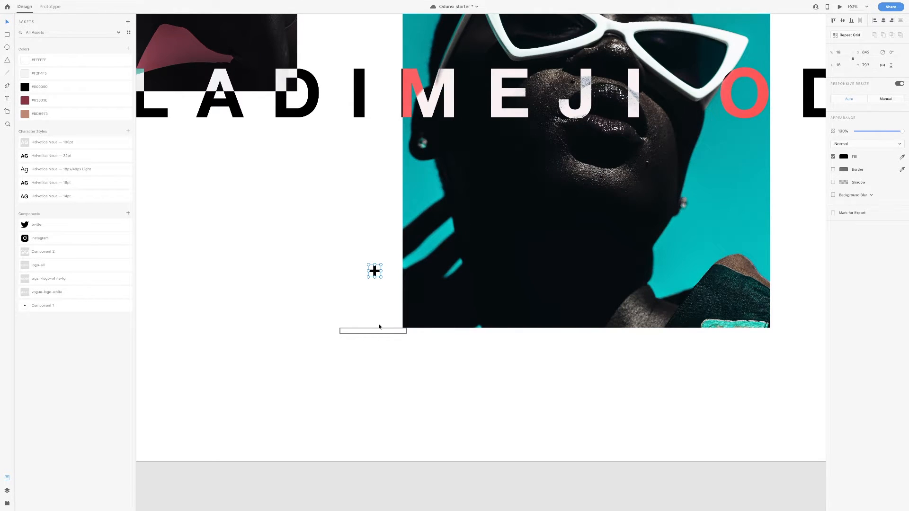
key("shift+Up")
key("Up")
key("Up")
key("Up")
key("Up")
Delete the thin bar and zoom out to the whole artboard
left_click(387, 332)
key("Delete")
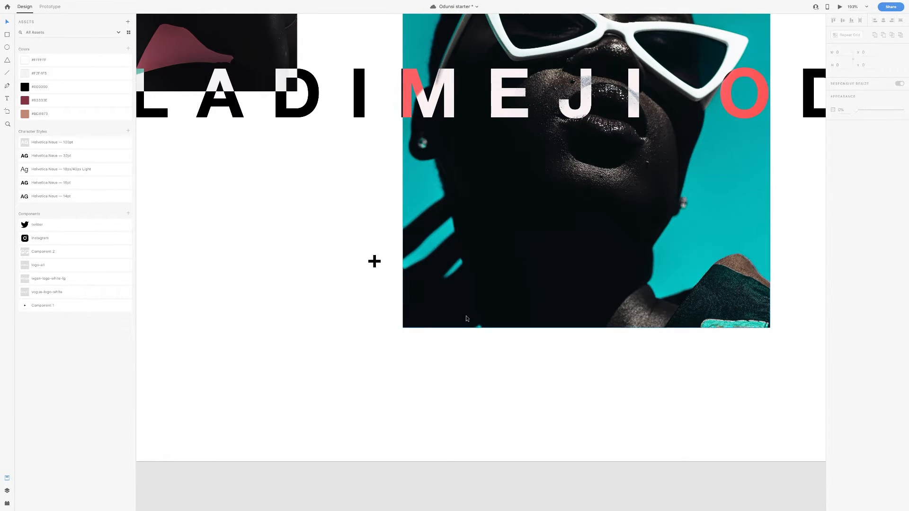
key("ctrl+0")
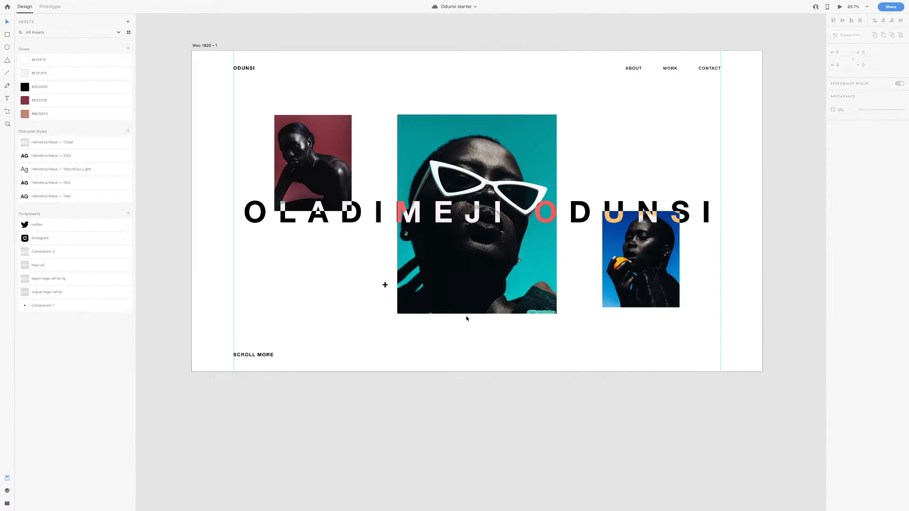
Duplicate SCROLL MORE as VISUAL ARTISTS AND PHOTOGRAPHER, rotate it vertical, and centre it vertically
left_click_drag(254, 354, 601, 352)
double_click(603, 356)
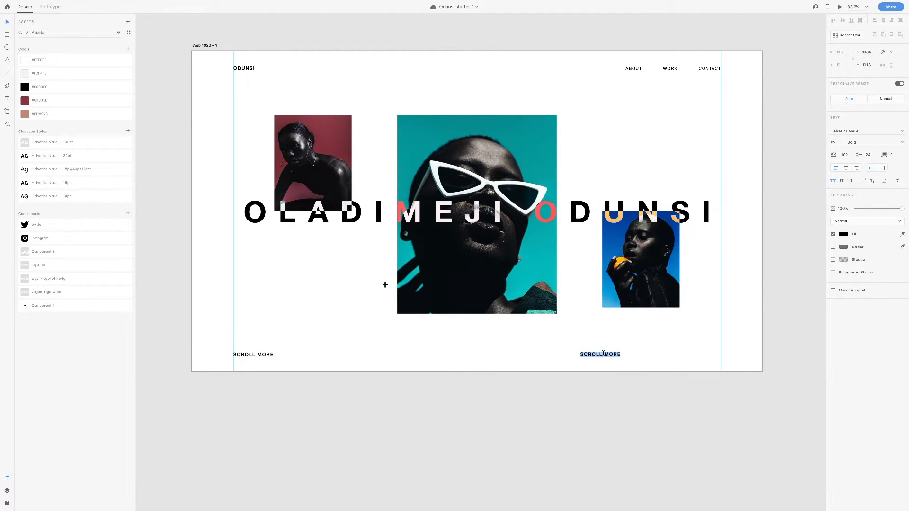
type("VISUAL ARTISTS AND PHOTOGRAPHER")
left_click_drag(633, 359, 737, 205)
left_click(842, 21)
Draw a borderless dark red helper rectangle, 140 wide, in the right margin
scroll(635, 107, "right", 3)
scroll(636, 109, "right", 3)
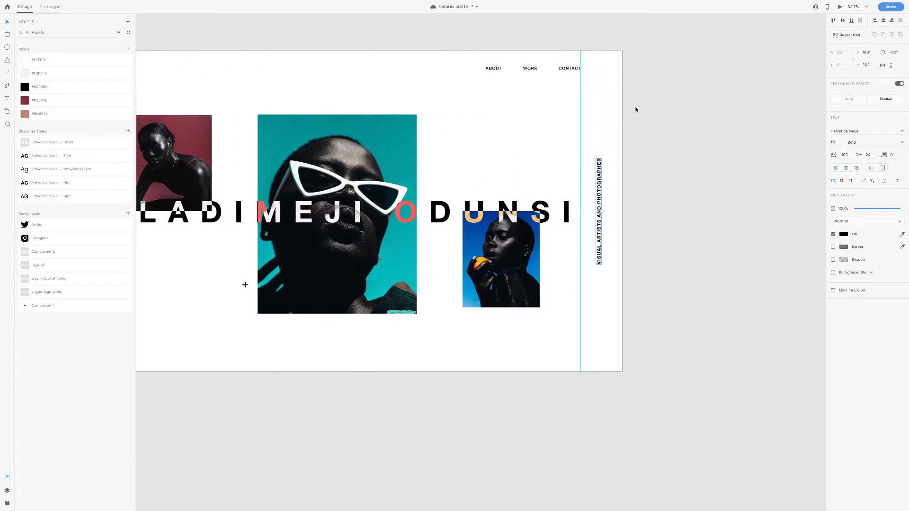
scroll(620, 120, "up", 5)
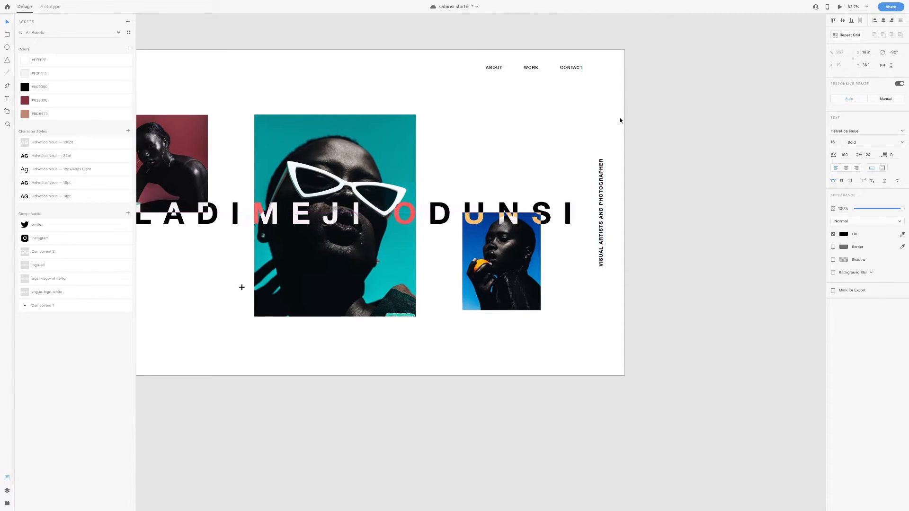
left_click(7, 35)
left_click_drag(478, 128, 639, 171)
left_click(833, 182)
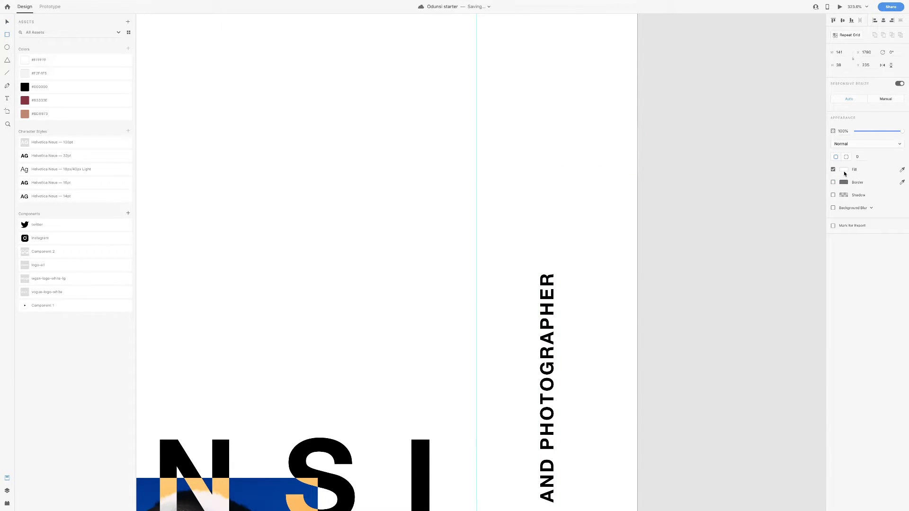
left_click(844, 169)
left_click(793, 172)
left_click(8, 23)
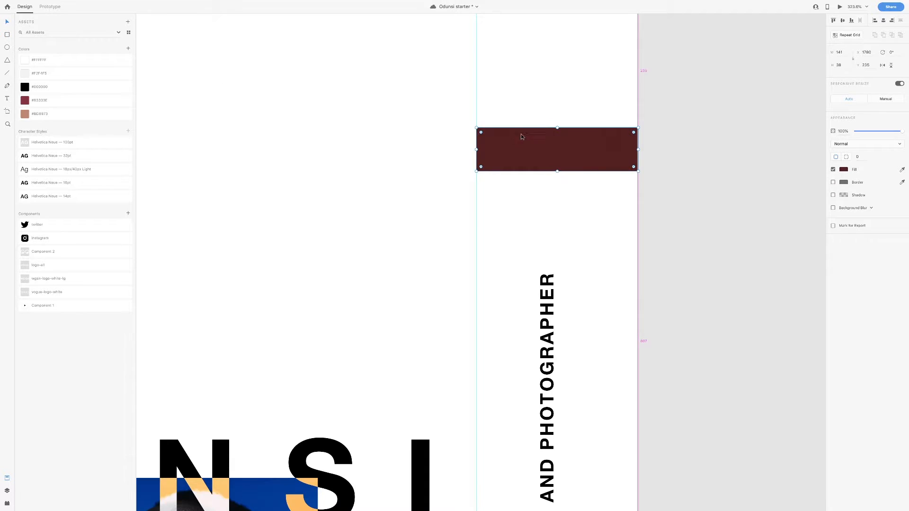
scroll(521, 136, "up", 3)
scroll(486, 144, "up", 1)
left_click(487, 144)
left_click_drag(480, 162, 484, 165)
left_click_drag(677, 179, 676, 180)
Centre the vertical label horizontally on the helper rectangle, then delete the rectangle
scroll(584, 181, "down", 2)
left_click(550, 308)
left_click(591, 120, "shift")
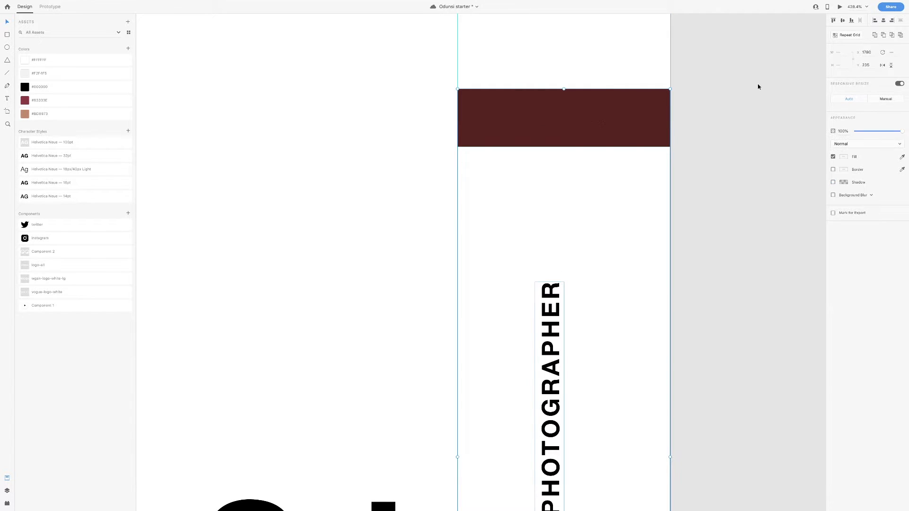
left_click(885, 21)
left_click(677, 235)
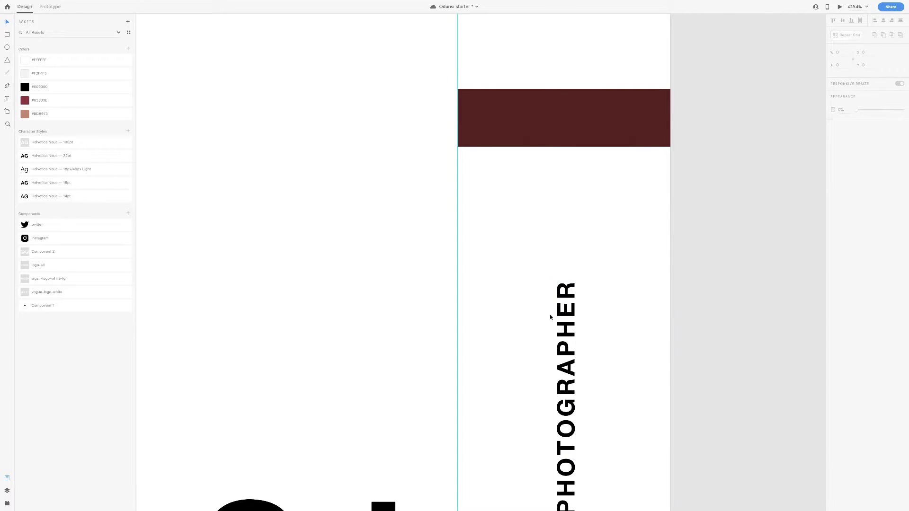
left_click(600, 125)
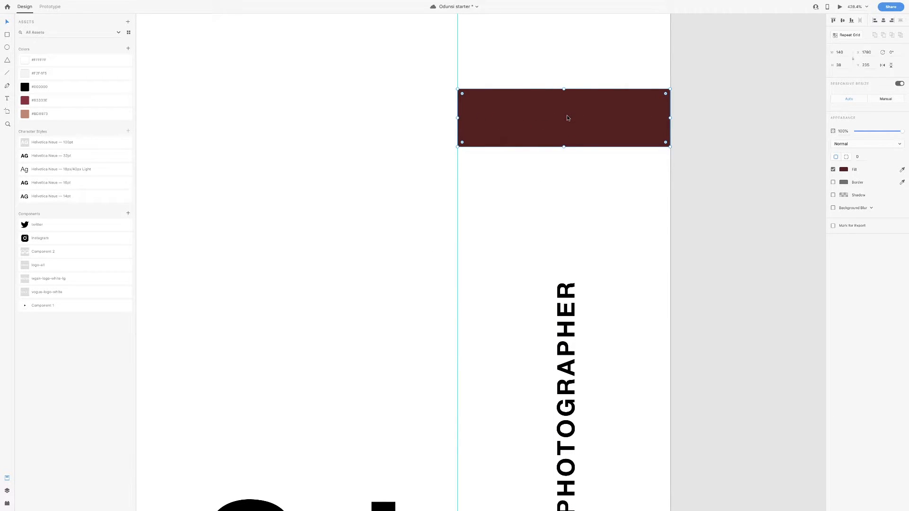
key("Delete")
scroll(552, 119, "down", 3)
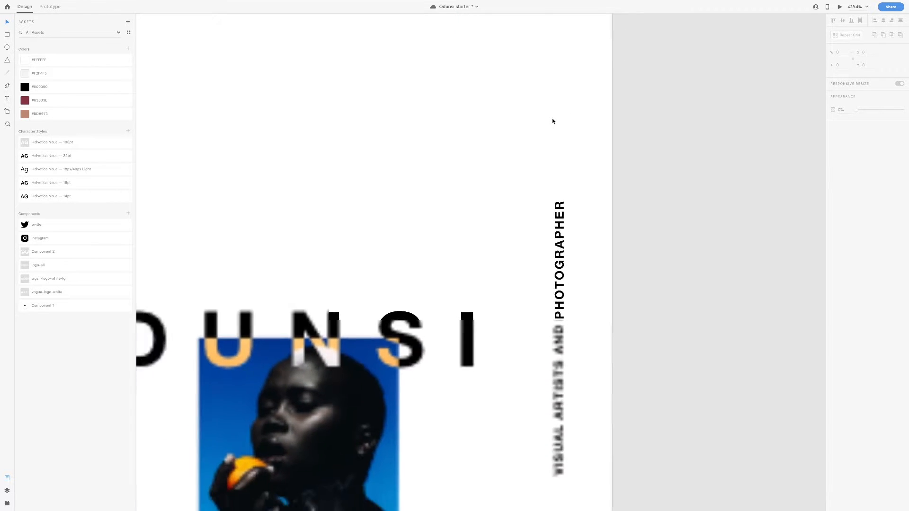
scroll(553, 120, "down", 5)
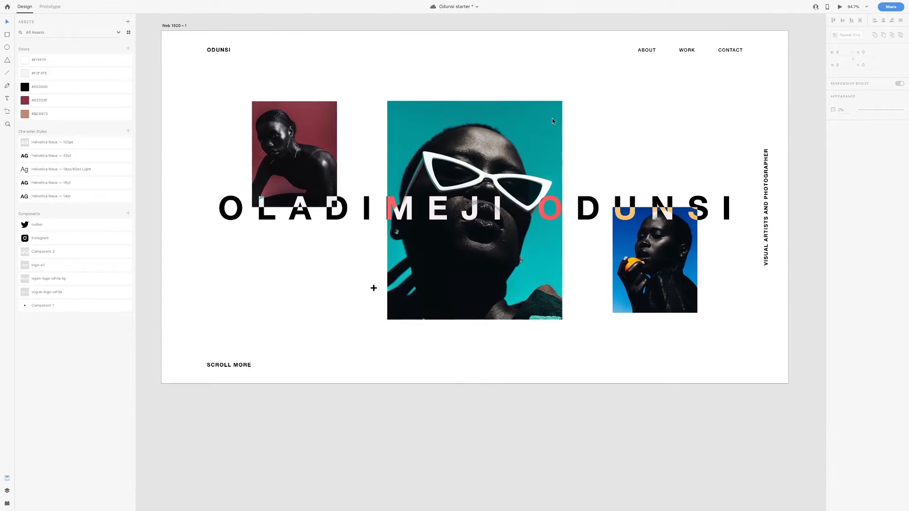
Stretch the Web 1920 – 1 artboard's height to about 3150 below the hero
scroll(553, 121, "down", 1)
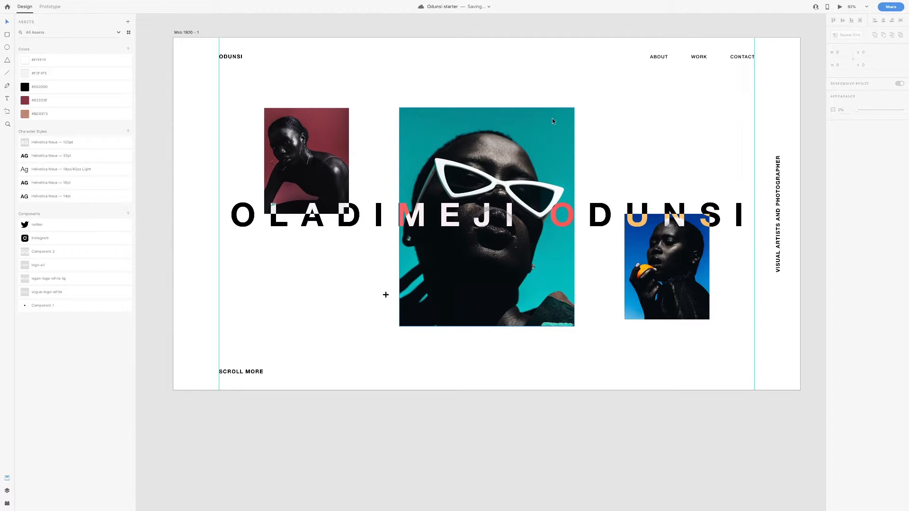
scroll(507, 124, "up", 1)
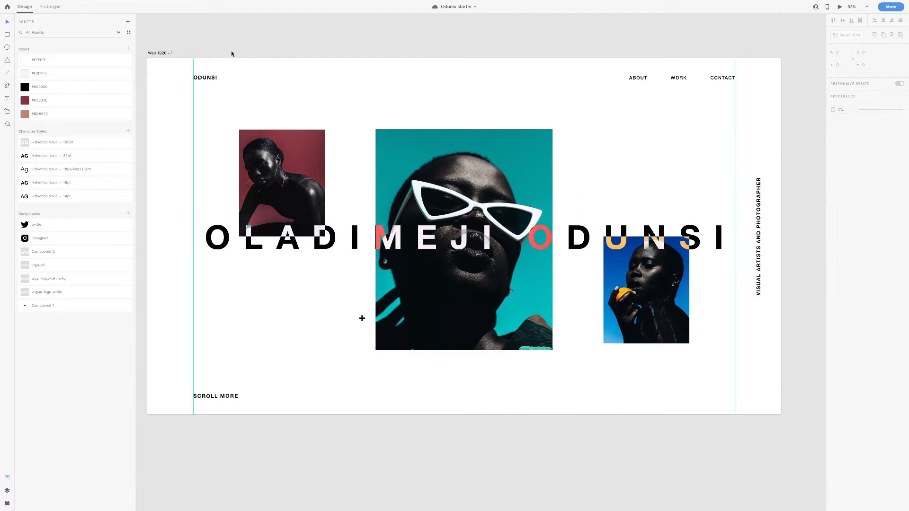
left_click(166, 54)
scroll(530, 157, "down", 3)
scroll(530, 157, "down", 5)
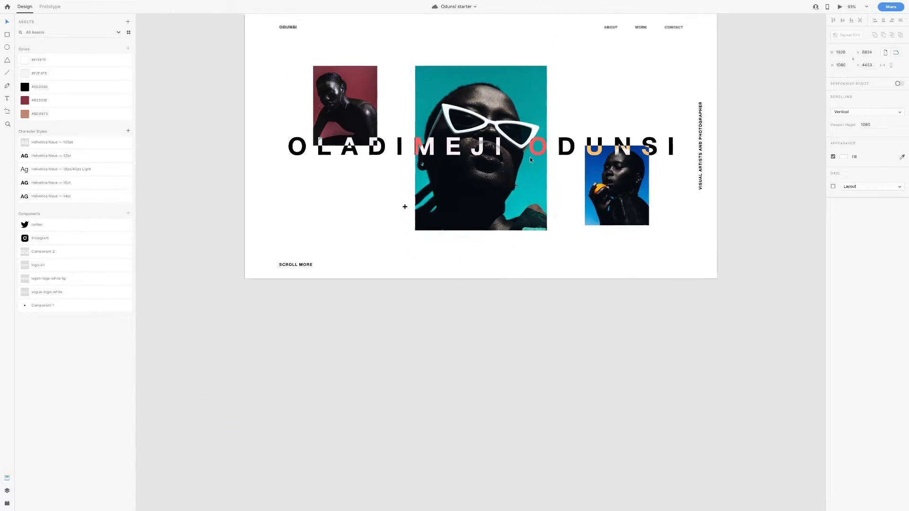
scroll(525, 178, "down", 1)
left_click_drag(499, 202, 507, 487)
scroll(530, 358, "down", 3)
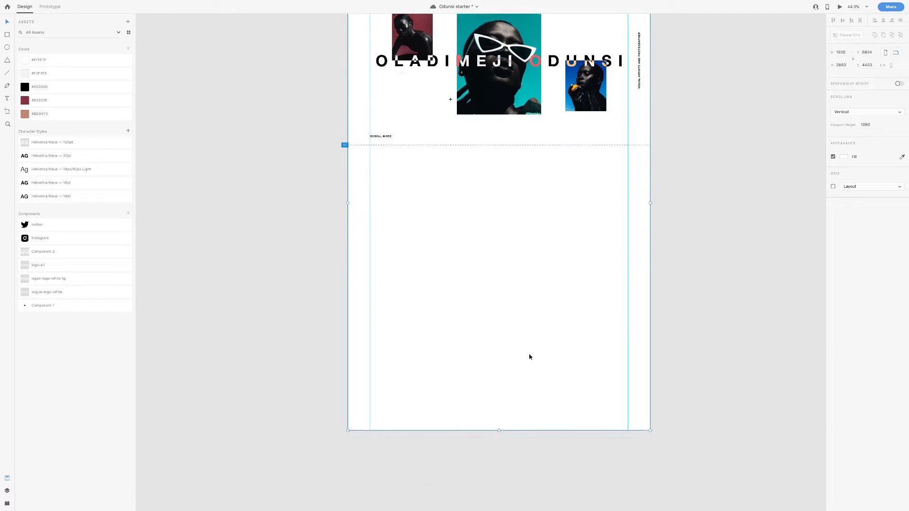
scroll(529, 358, "down", 2)
left_click_drag(499, 384, 499, 424)
scroll(483, 320, "right", 1)
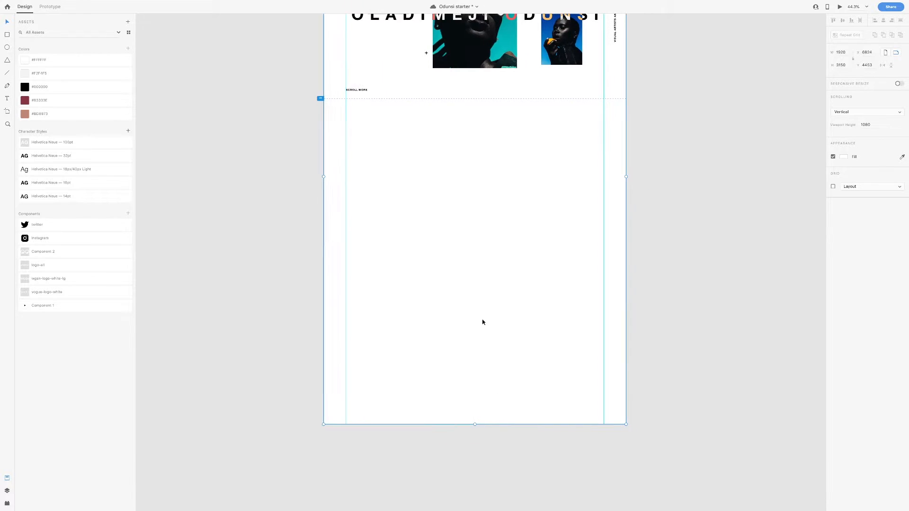
scroll(487, 280, "up", 3)
scroll(487, 281, "up", 2)
scroll(488, 281, "up", 4)
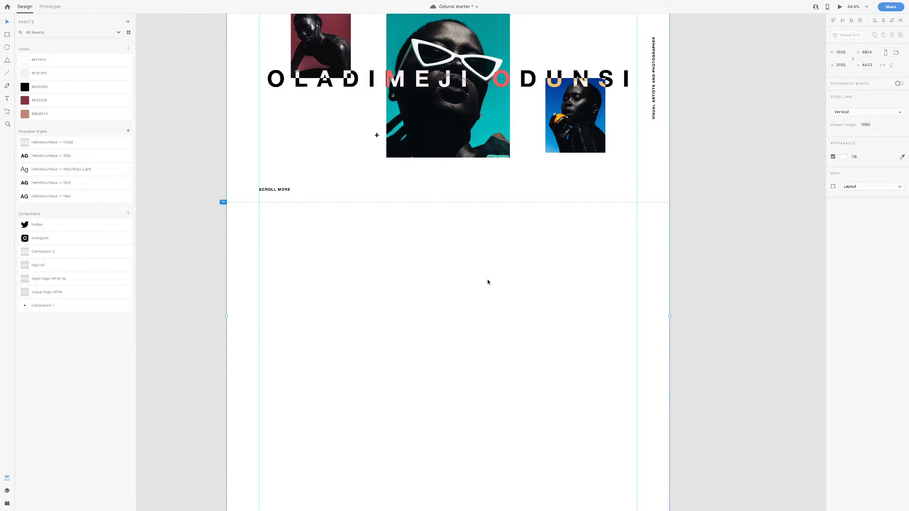
Save the document
key("ctrl+s")
scroll(269, 113, "up", 3)
scroll(242, 79, "down", 4)
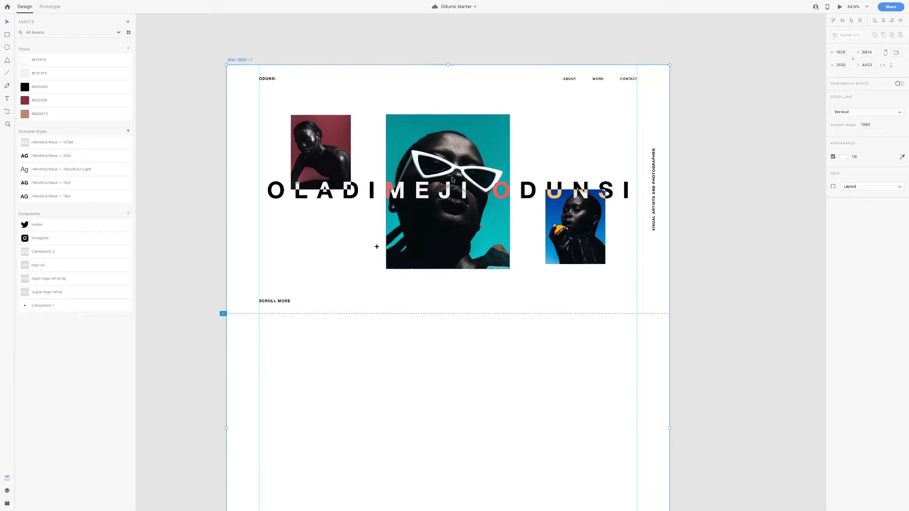
Turn on the layout grid and paste a THE ABILITY TO CREATE heading in Helvetica Neue 32pt
left_click(834, 187)
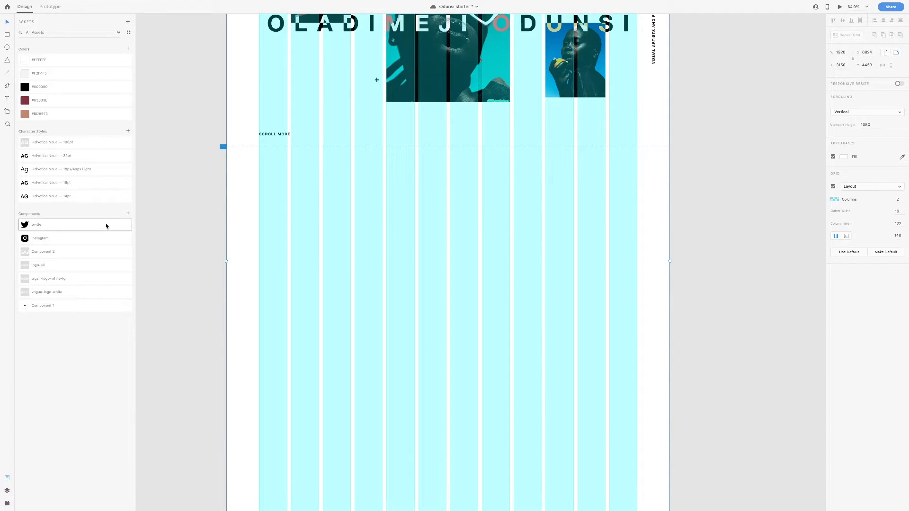
left_click(302, 265)
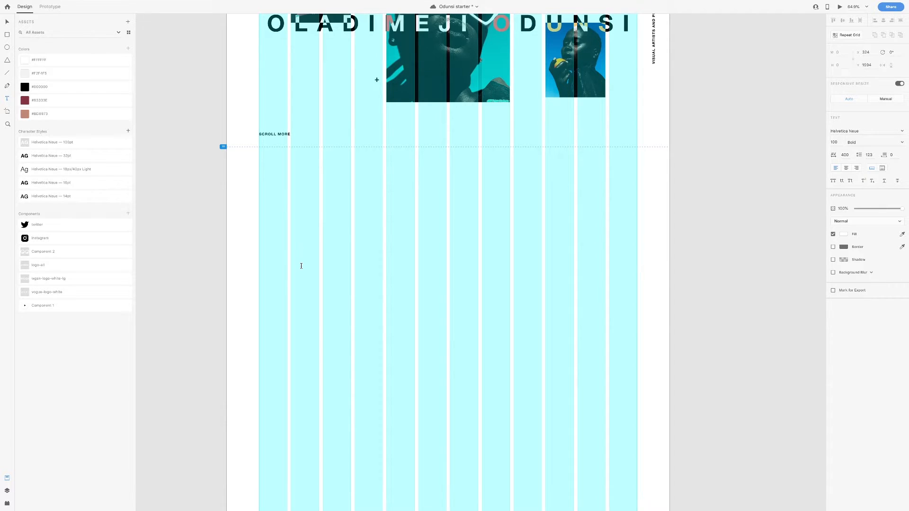
type("t")
key("ctrl+v")
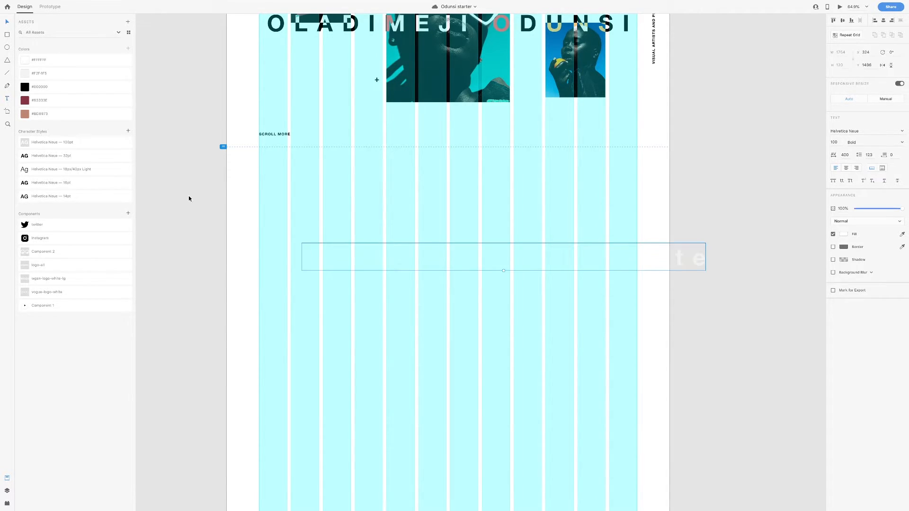
left_click(45, 160)
Move the heading up toward the hero and draw a thin full-width strip
left_click_drag(367, 262, 359, 221)
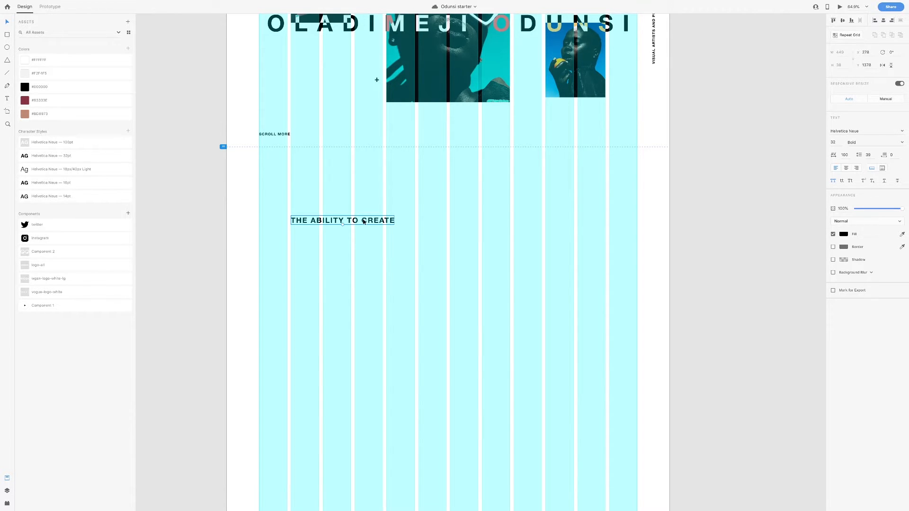
left_click_drag(360, 220, 359, 208)
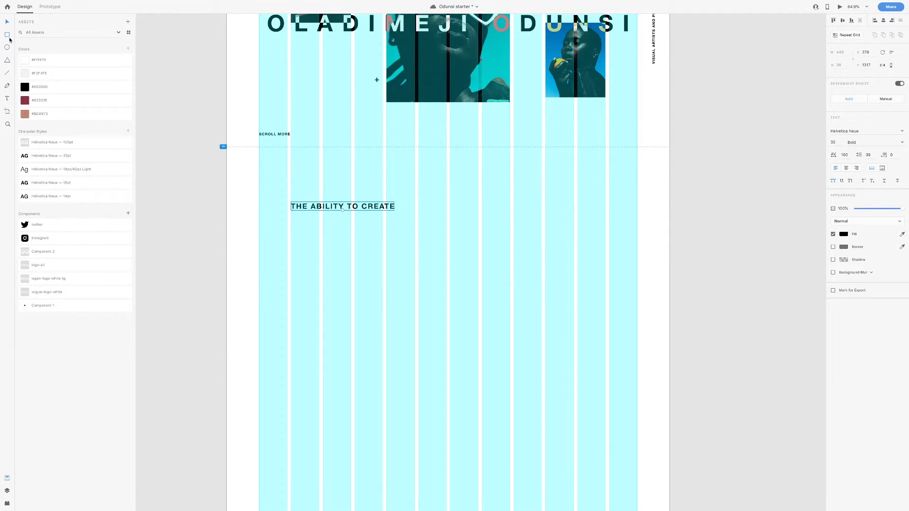
mouse_move(223, 147)
left_mouse_down()
mouse_move(241, 194)
mouse_move(242, 271)
mouse_move(259, 280)
mouse_move(308, 185)
mouse_move(597, 166)
mouse_move(666, 145)
mouse_move(675, 130)
left_mouse_up()
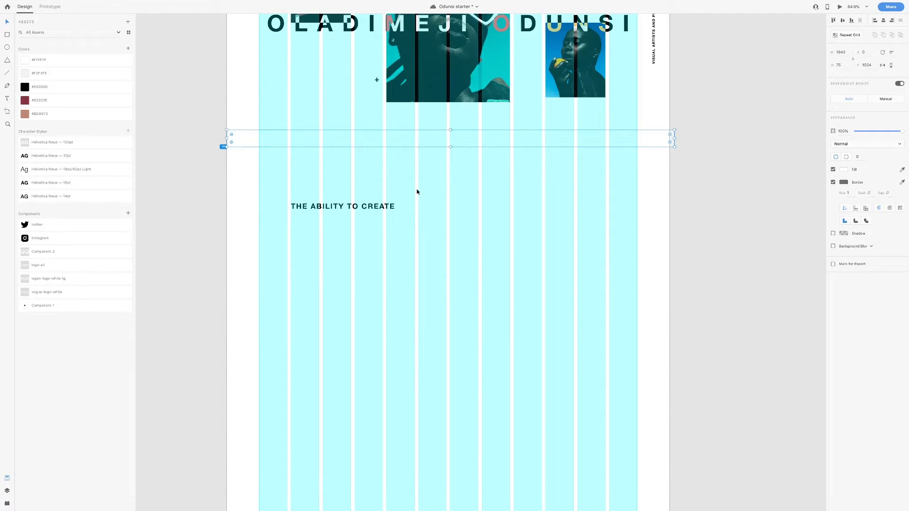
Nudge THE ABILITY TO CREATE heading upward and select the full-width strip
left_click(339, 208)
mouse_move(370, 137)
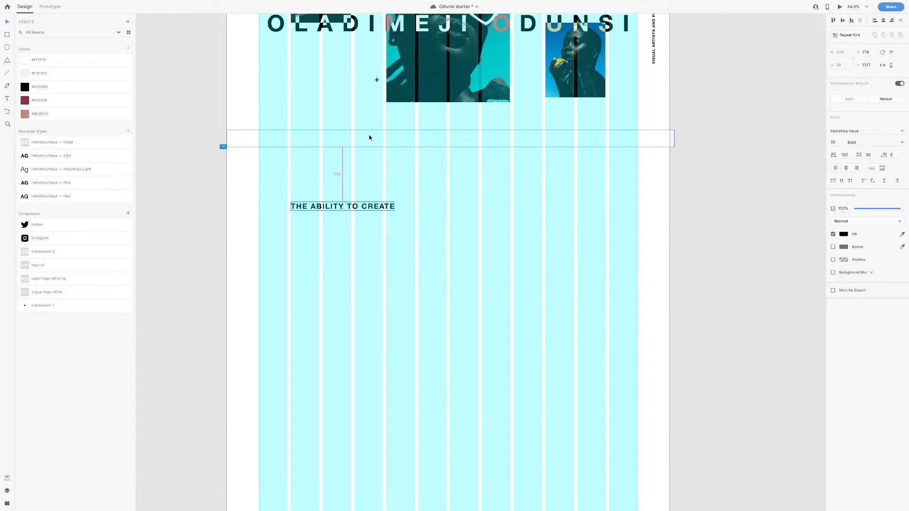
key("Up")
key("shift+Up")
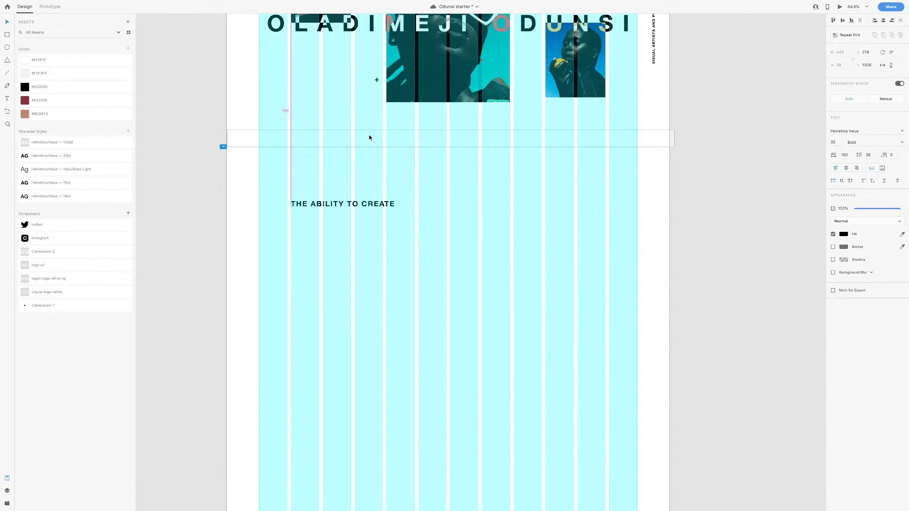
key("shift+Up")
key("Down")
key("Down")
left_click(370, 137)
Start a new text box, then select the generated paragraph on loremipsum.io in Chrome
left_click(7, 98)
left_click(301, 237)
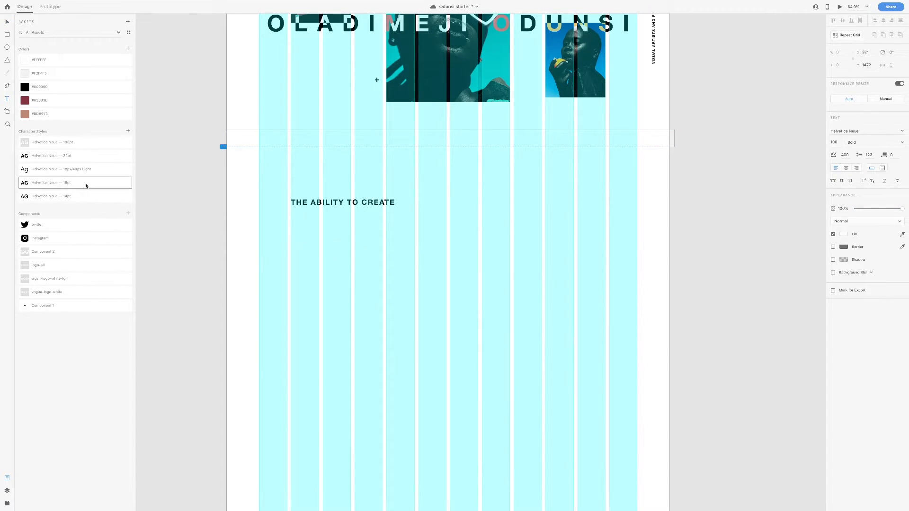
key("super+Tab")
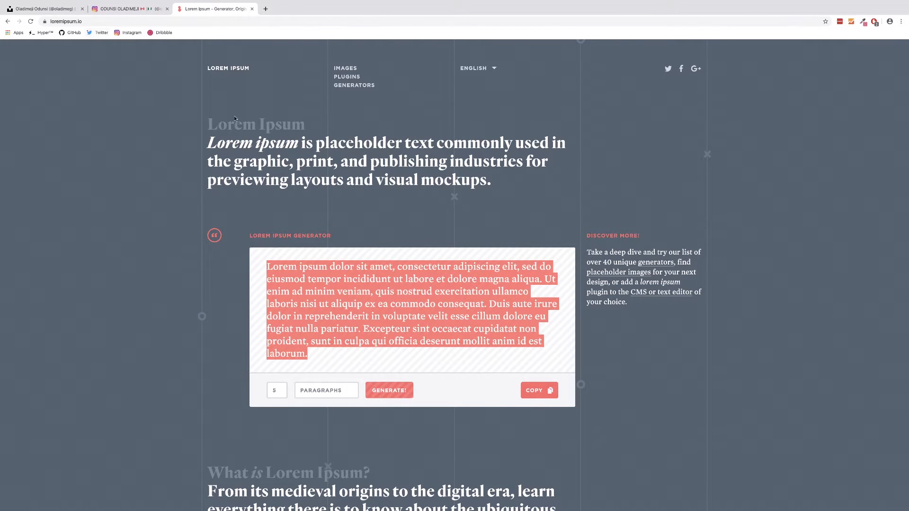
left_click(234, 145)
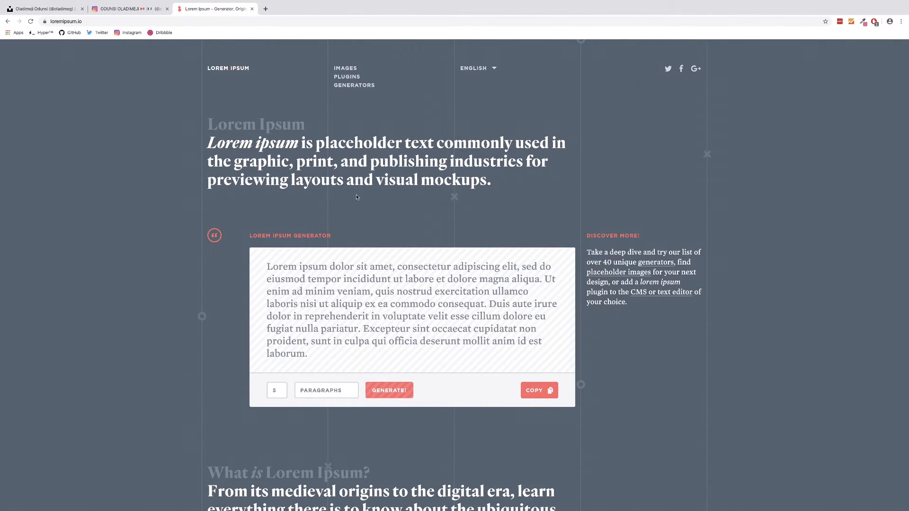
left_click(412, 279)
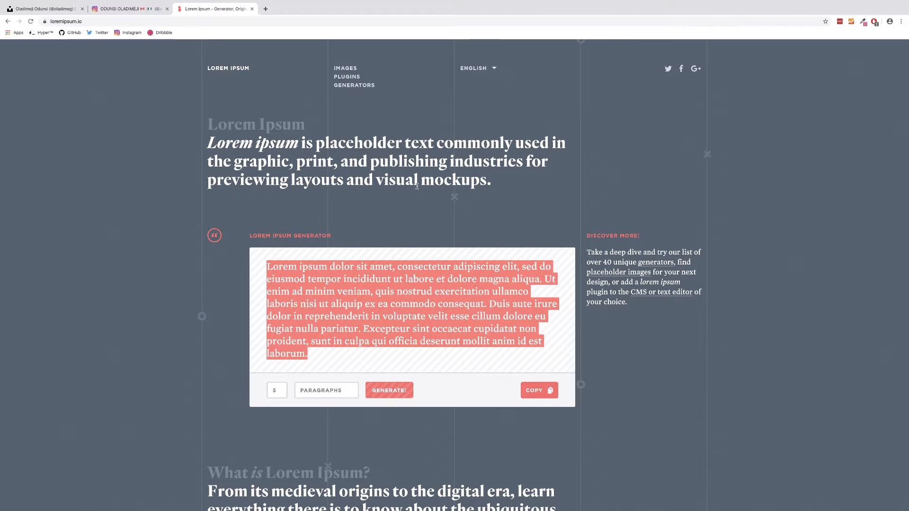
Paste the lorem ipsum text below the heading in Adobe XD and apply the Helvetica Neue 14pt style
left_click(408, 169)
key("ctrl+Left")
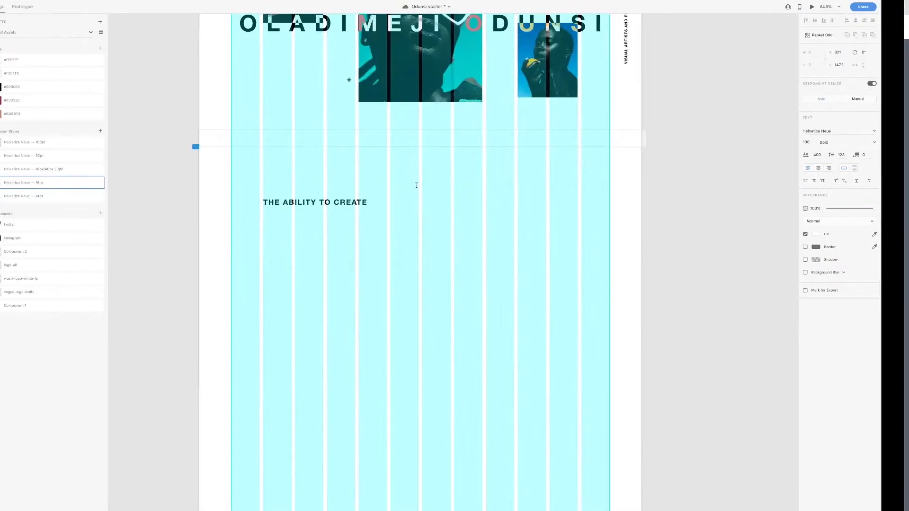
left_click(302, 233)
key("ctrl+v")
key("Escape")
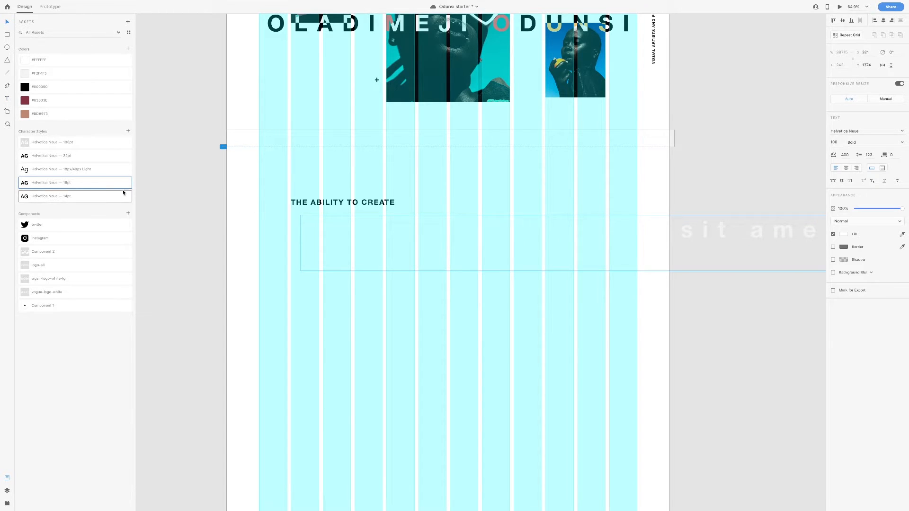
left_click(77, 197)
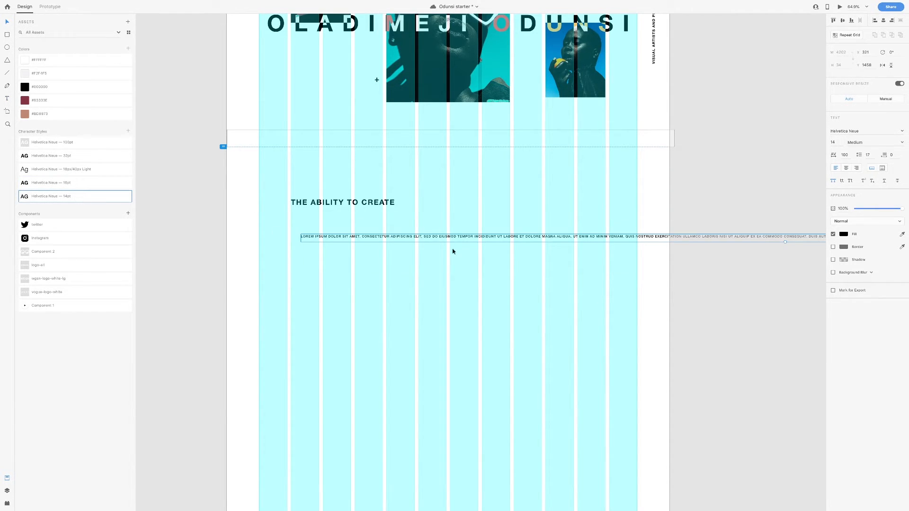
Make the lorem ipsum a fixed-size text area 400 wide
left_click(883, 170)
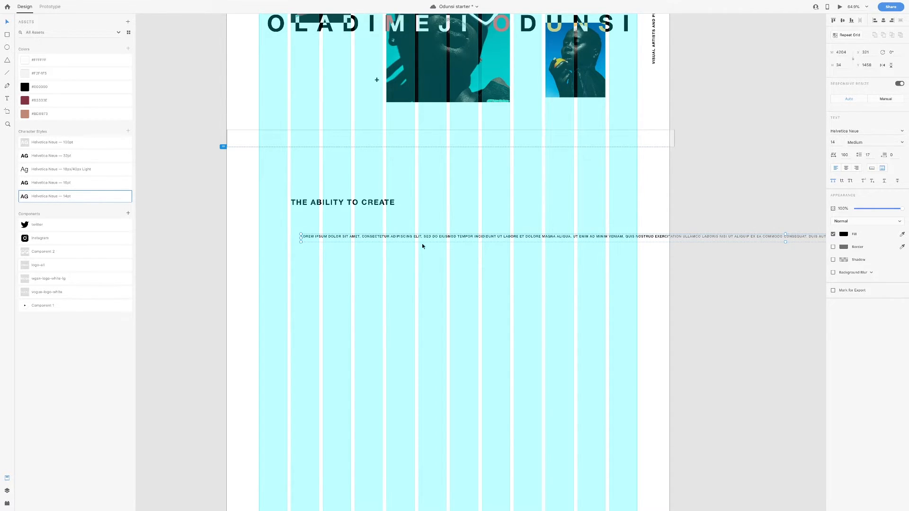
left_click(843, 55)
type("400")
key("Return")
key("Escape")
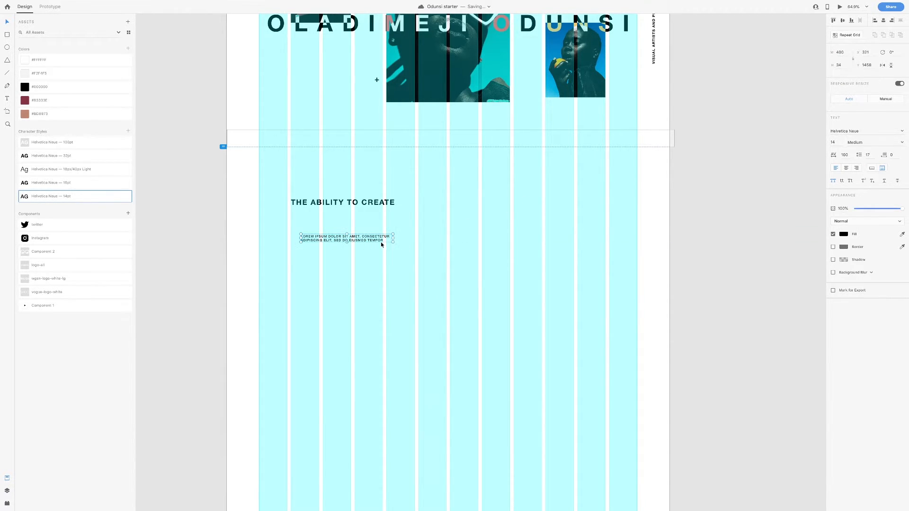
Align the paragraph under THE ABILITY TO CREATE, apply 18/40 Light, narrow it, set auto height
left_click_drag(374, 241, 447, 219)
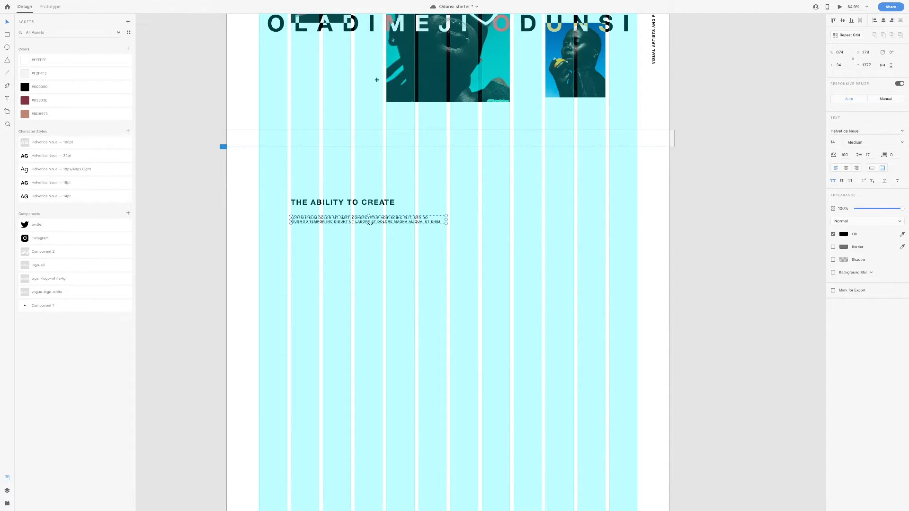
left_click_drag(368, 224, 362, 324)
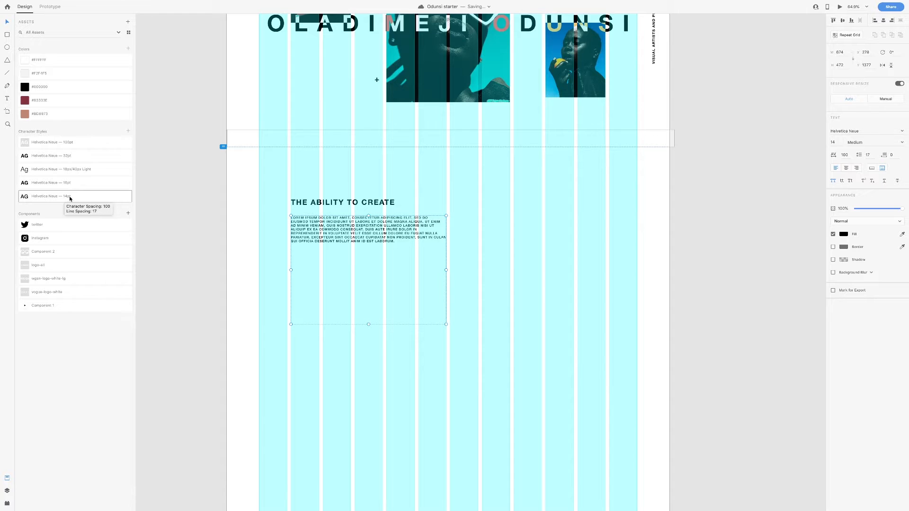
left_click(55, 172)
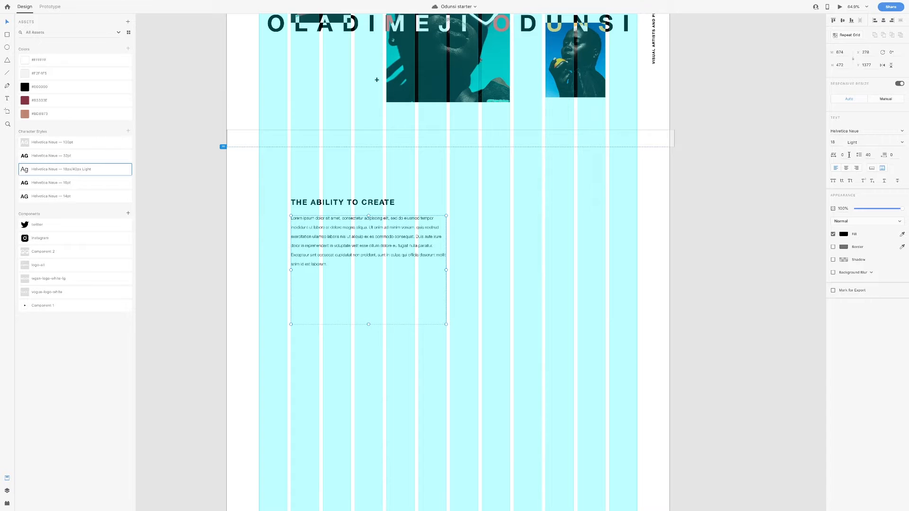
left_click(869, 156)
left_click_drag(447, 270, 415, 267)
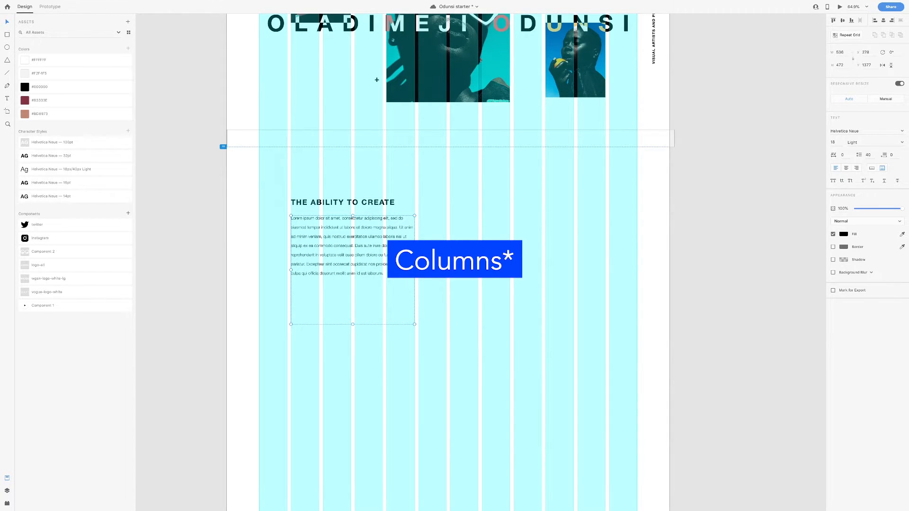
left_click(873, 170)
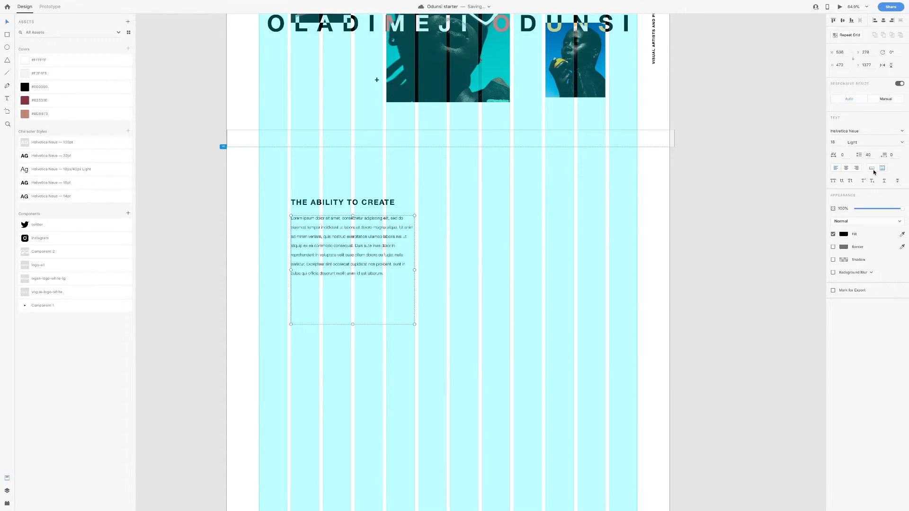
Remove the trailing empty line at the end of the paragraph
double_click(373, 277)
key("Right")
key("Return")
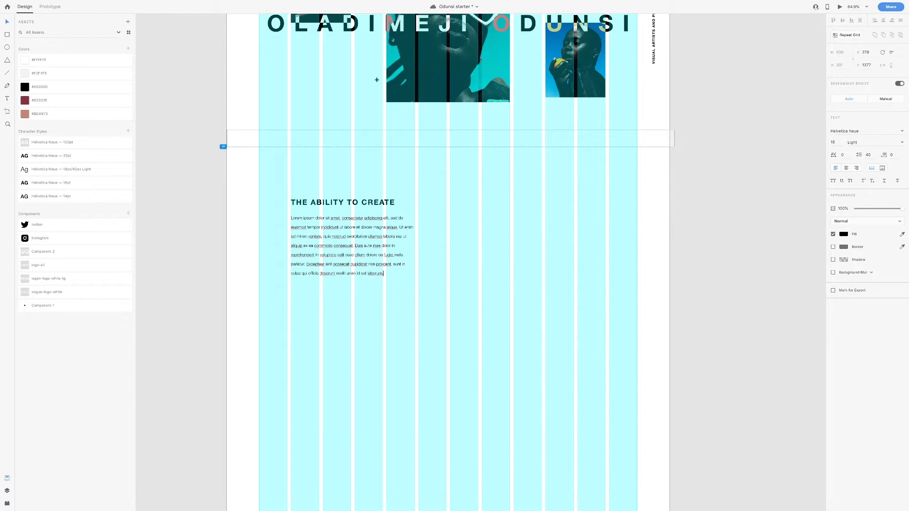
key("Escape")
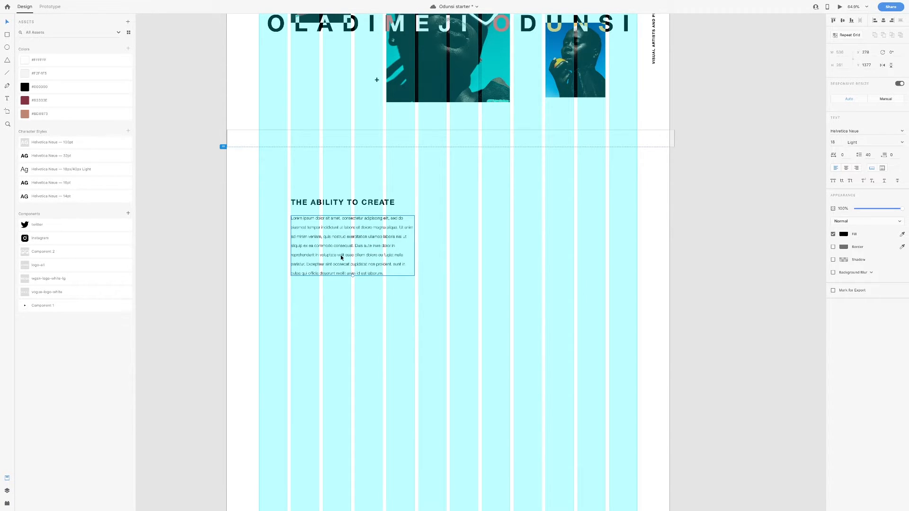
key("t")
left_click(312, 308)
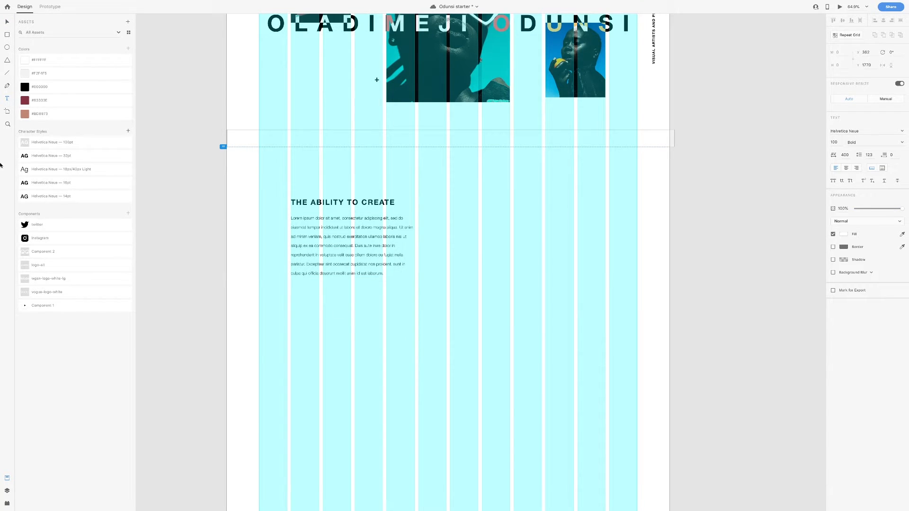
Add a 'Learn more' label in the 16pt style, left-aligned with the paragraph
type("Learn")
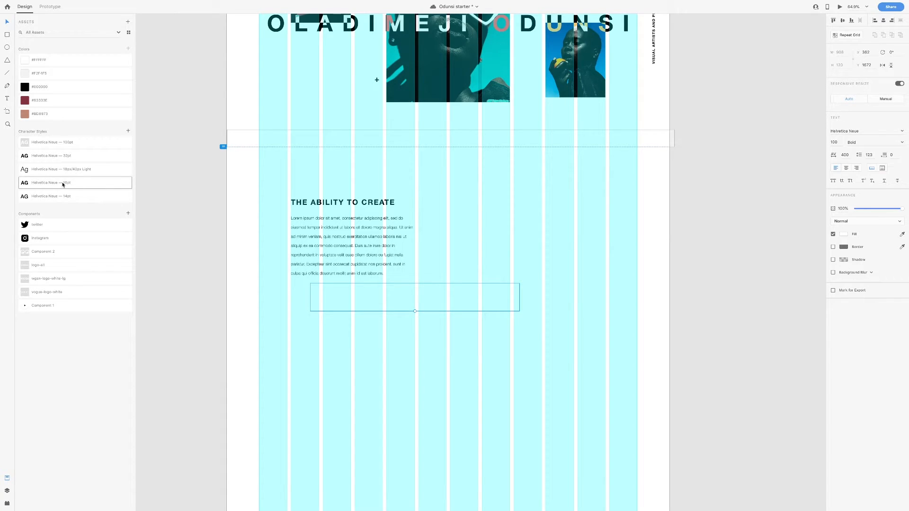
left_click(63, 184)
left_click_drag(328, 307, 308, 291)
Delete the full-width rectangle covering SCROLL MORE
scroll(310, 303, "up", 6)
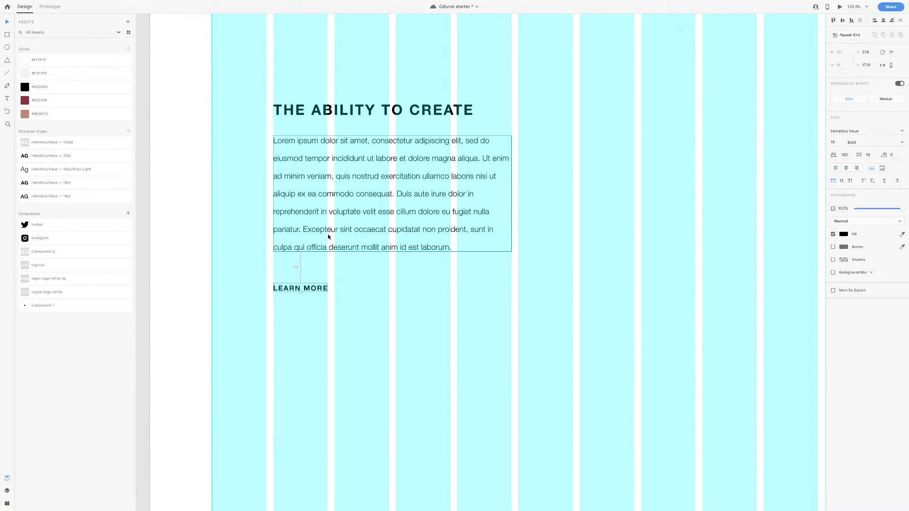
scroll(331, 241, "down", 5)
scroll(330, 240, "up", 3)
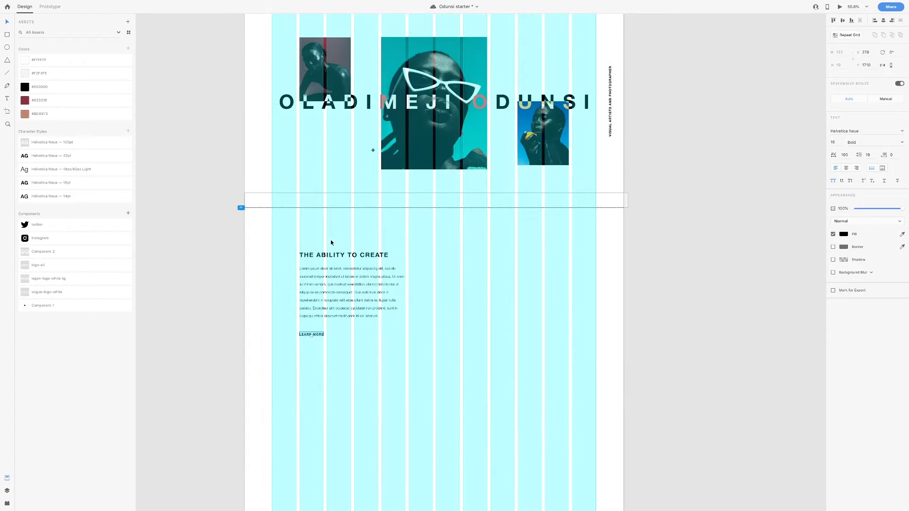
left_click(389, 204)
key("Delete")
scroll(388, 217, "up", 3)
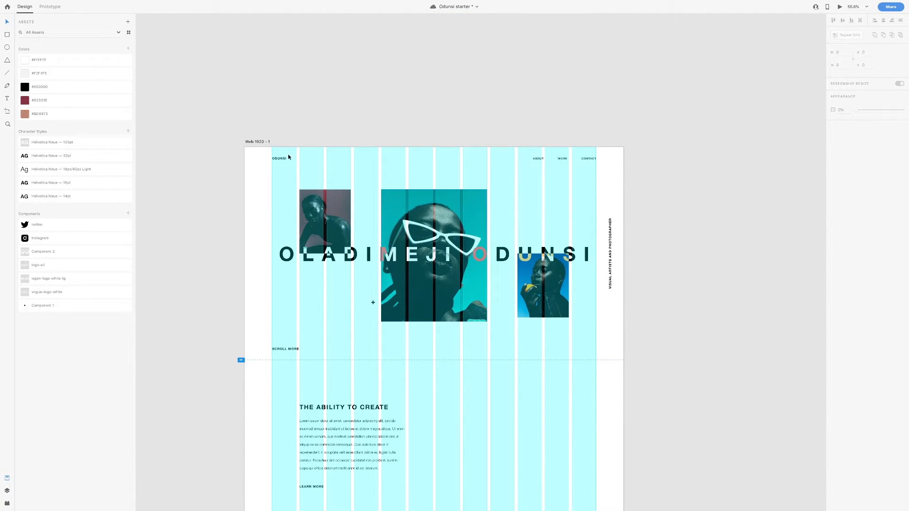
scroll(308, 175, "down", 4)
scroll(406, 226, "right", 1)
scroll(409, 241, "up", 1)
scroll(409, 241, "up", 2)
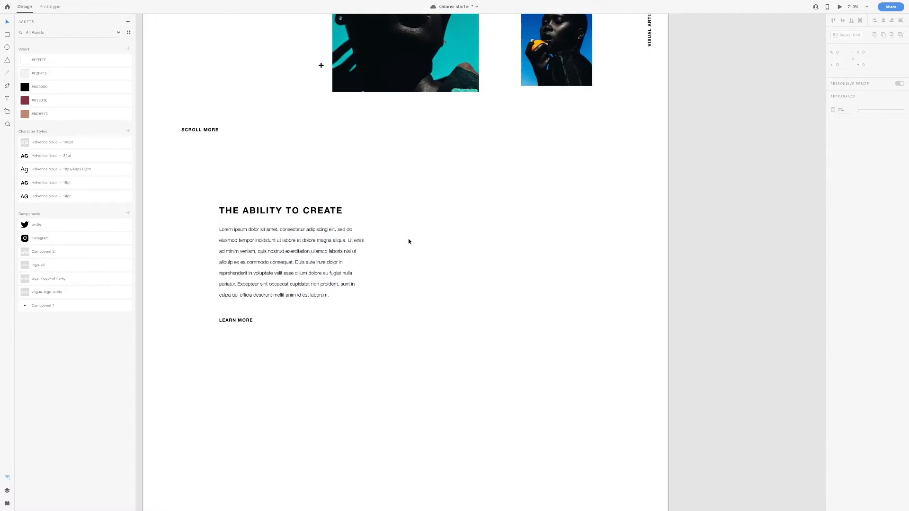
scroll(526, 258, "up", 1)
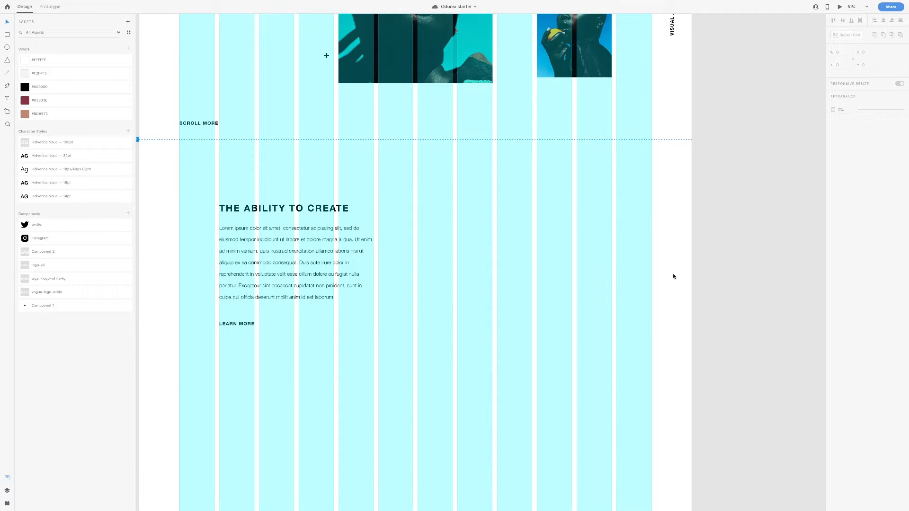
scroll(663, 227, "down", 1)
Draw a 460 × 675 rectangle to the right of the text
key("r")
mouse_move(653, 178)
left_mouse_down()
mouse_move(540, 264)
mouse_move(560, 284)
mouse_move(526, 272)
left_mouse_up()
left_click(849, 53)
type("460")
key("Tab")
type("675")
key("Return")
Duplicate the rectangle down and to the left, and make the copy 410 wide
left_click_drag(577, 215, 465, 359)
scroll(474, 357, "down", 3)
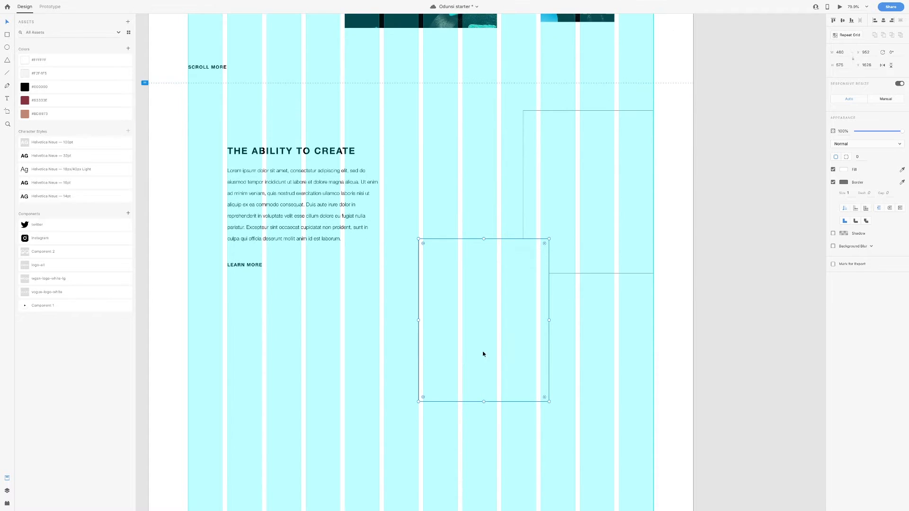
left_click(850, 56)
type("410")
key("Return")
key("alt")
key("super+bracketleft")
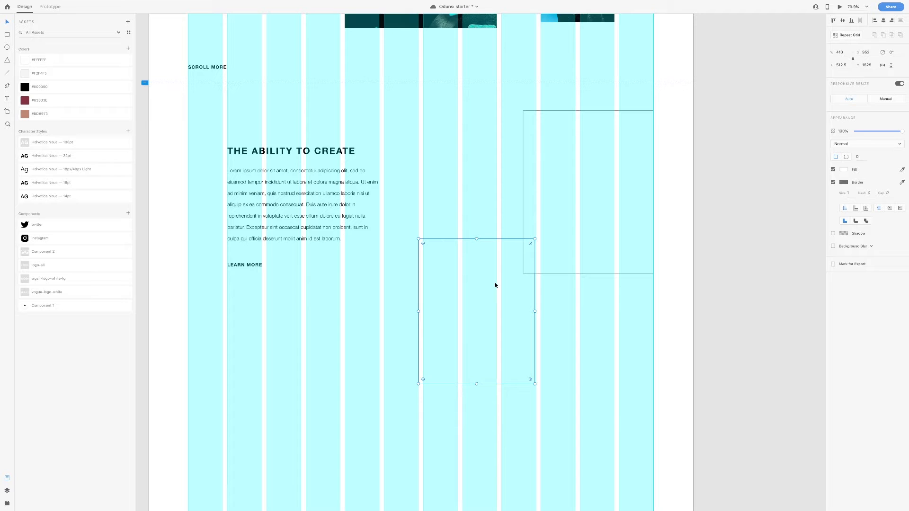
key("super+bracketright")
Add another copy filled black, widened to 836, and shift it left under the frames
left_click_drag(490, 287, 643, 242)
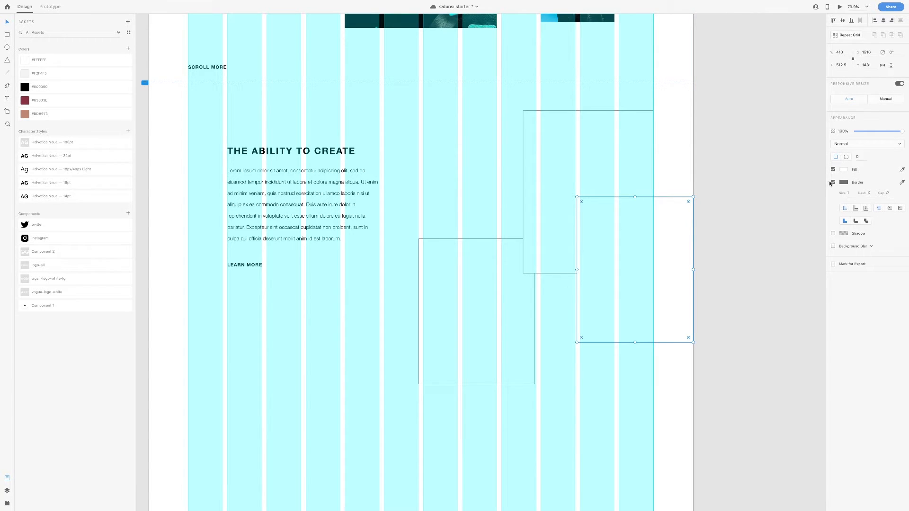
left_click(844, 170)
left_click_drag(799, 181, 747, 204)
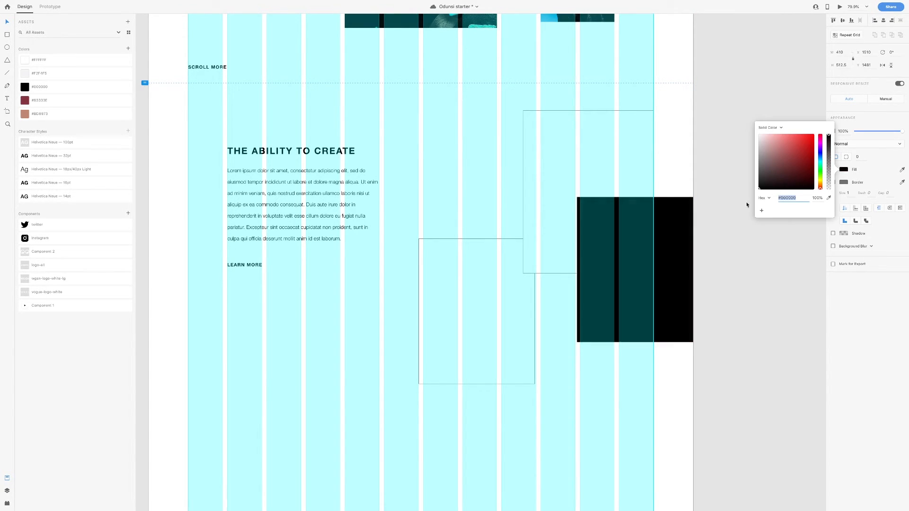
left_click(887, 170)
left_click(846, 52)
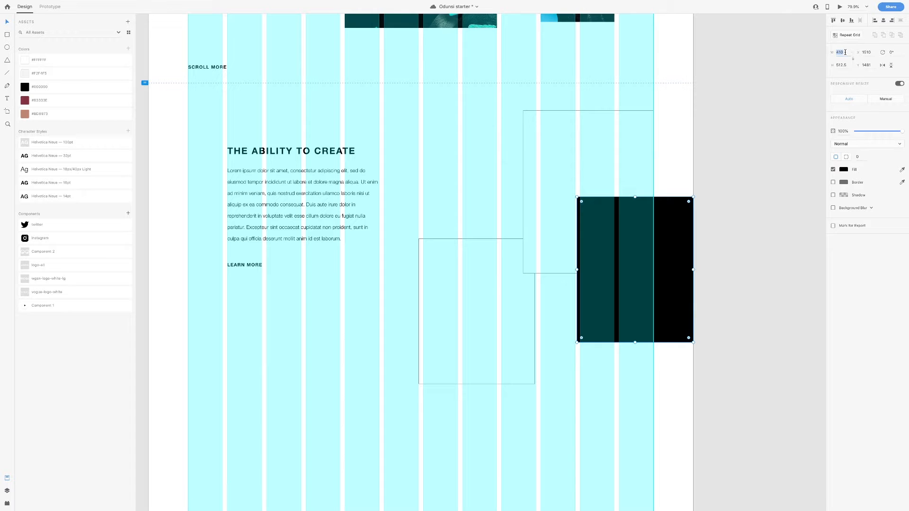
type("836")
key("Tab")
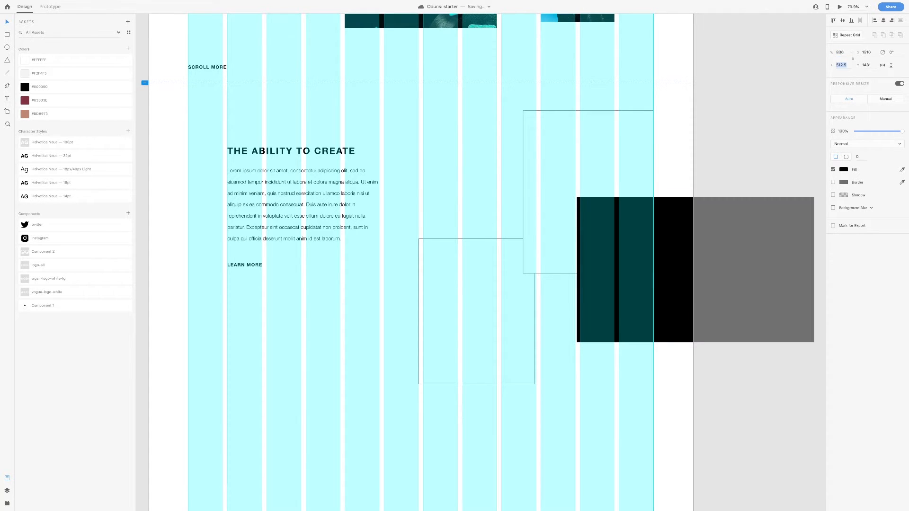
left_click_drag(725, 261, 619, 255)
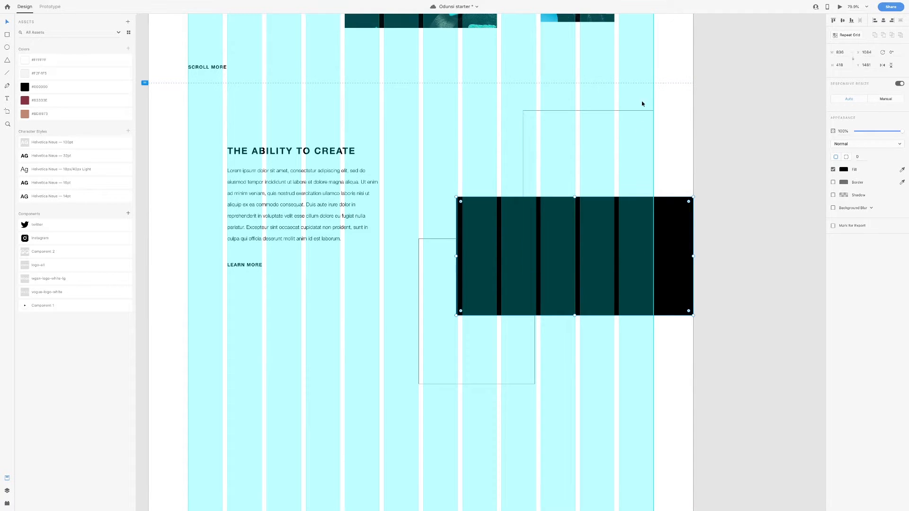
Save the document and send the black block behind the outlined frames
key("ctrl+s")
key("shift+super+bracketleft")
left_click(573, 166)
left_click(465, 297)
Drag the fist photo and the portrait photo from Finder's Images folder into the two frames
key("ctrl+Left")
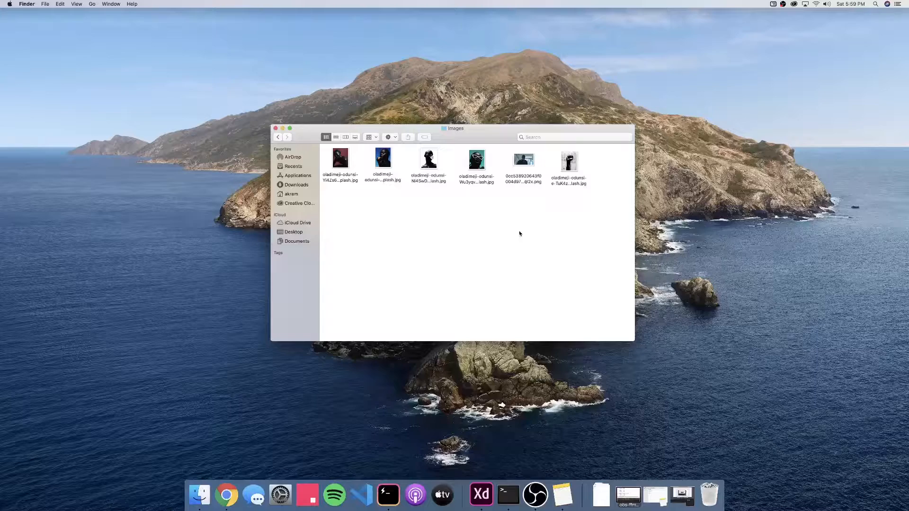
left_click_drag(568, 162, 632, 213)
key("ctrl+Left")
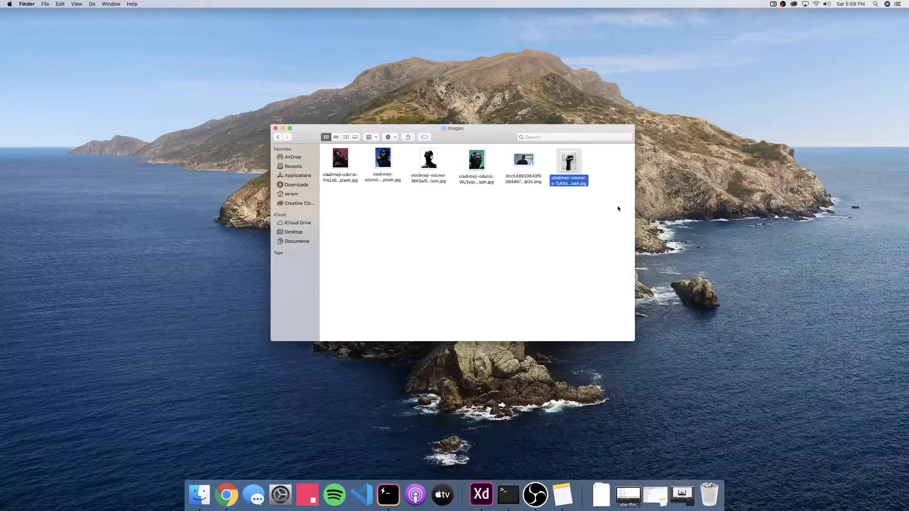
left_click_drag(429, 161, 501, 314)
Fill the collage rectangle with maroon #83333E, set Overlay blending, and send it behind the photos
key("Up")
key("Up")
key("Up")
key("Up")
key("Up")
key("Up")
key("Up")
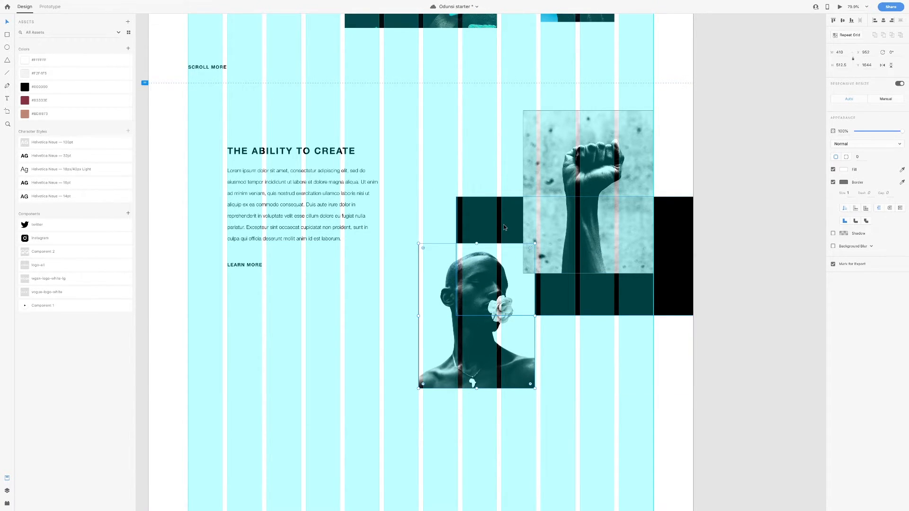
left_click(703, 262)
left_click(678, 263)
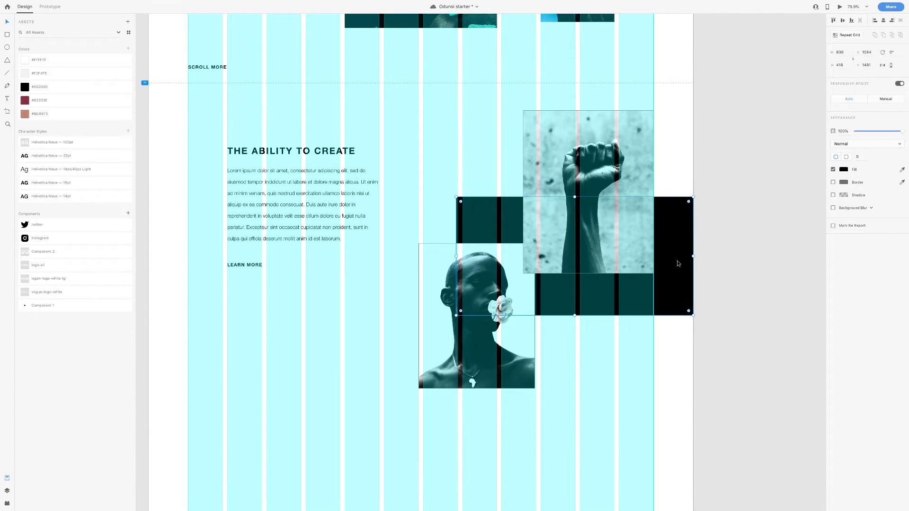
key("ctrl+shift+bracketright")
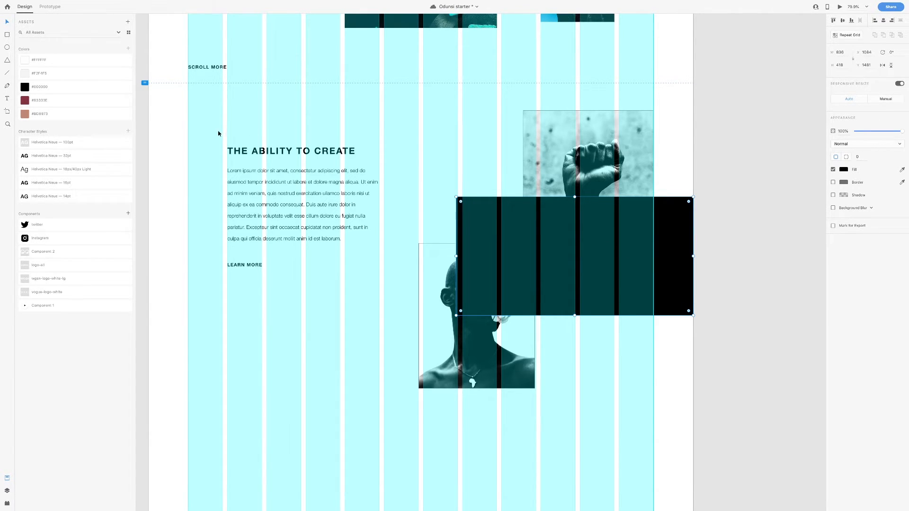
left_click(47, 105)
left_click(845, 144)
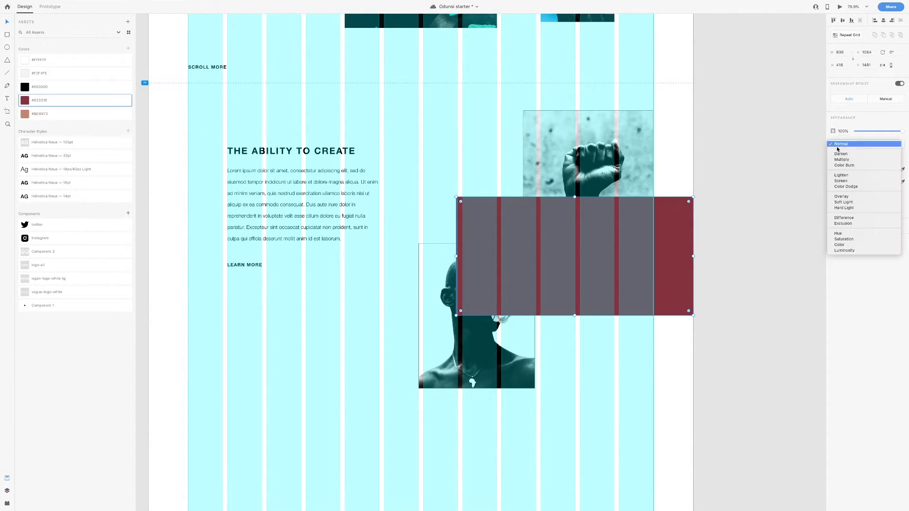
left_click(847, 197)
key("ctrl+shift+bracketleft")
Remove the border from both the fist and portrait photos
left_click(592, 237)
left_click(448, 319, "shift")
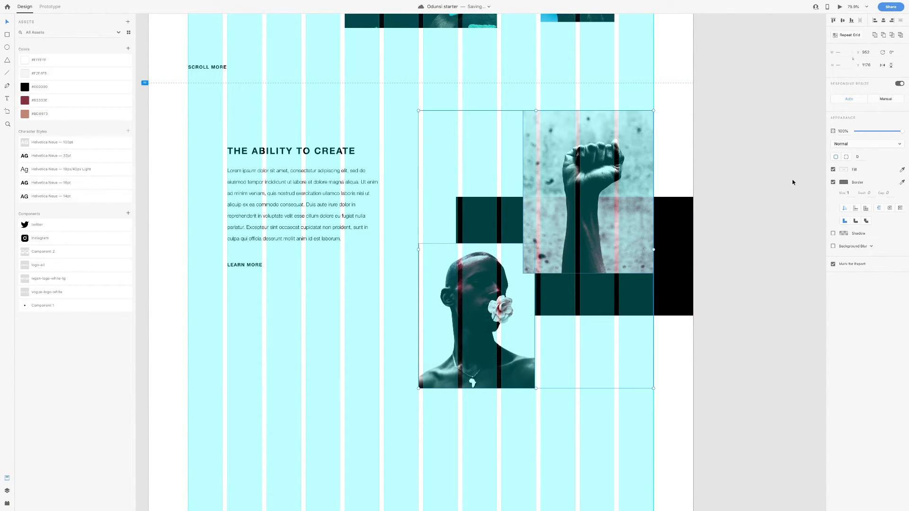
left_click(833, 183)
scroll(492, 141, "up", 3)
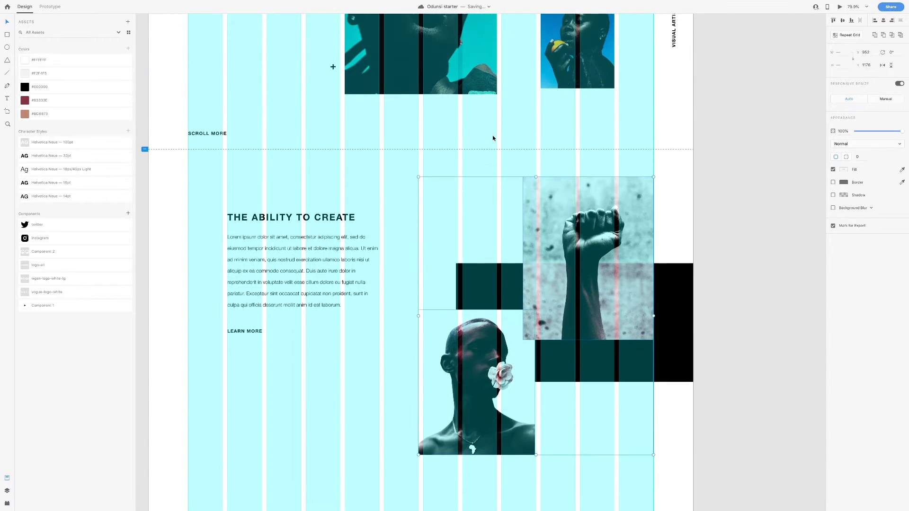
Place a copy of the small plus sign just left of the fist photo
left_click(334, 70)
left_click_drag(337, 78, 510, 191)
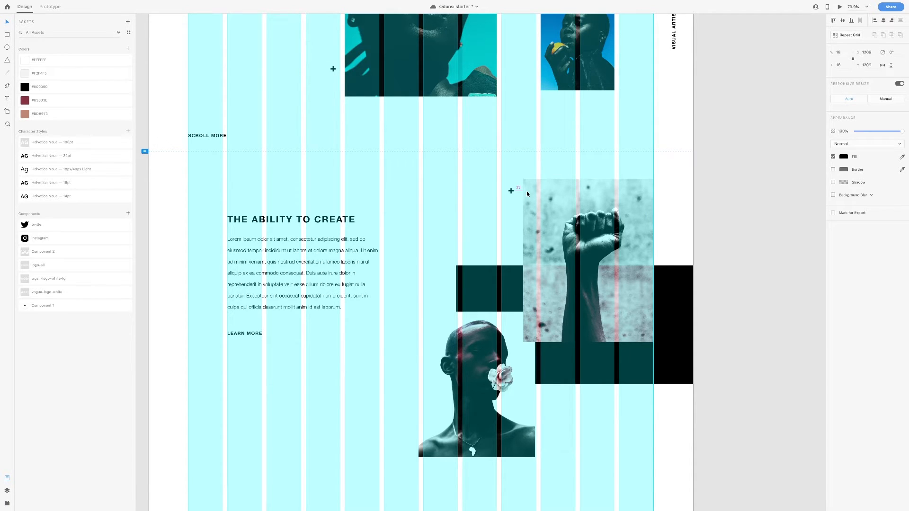
left_click_drag(511, 191, 511, 201)
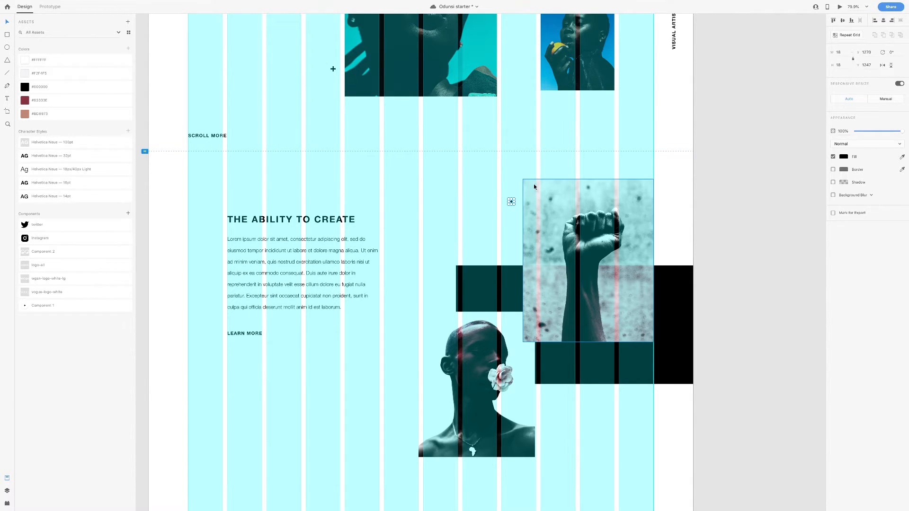
left_click(510, 183)
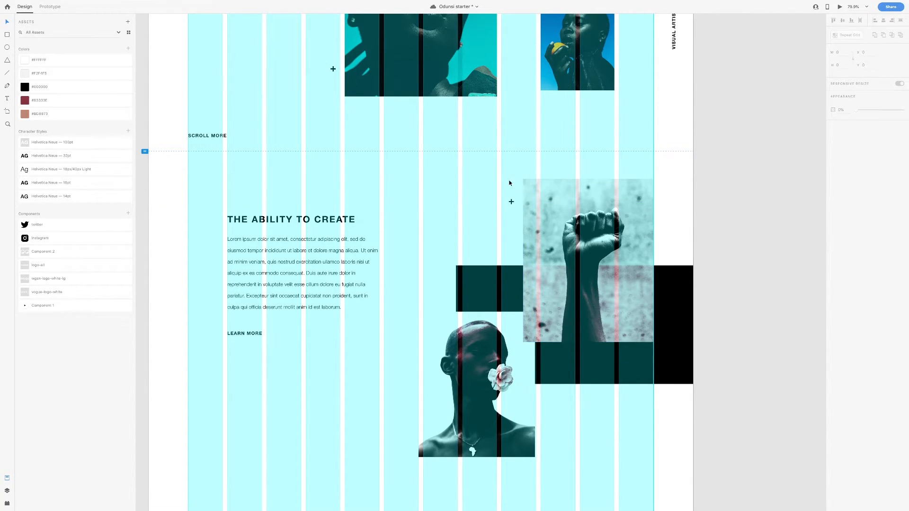
Hide the artboard's column layout grid
scroll(269, 155, "up", 5)
scroll(269, 155, "left", 1)
left_click(211, 175)
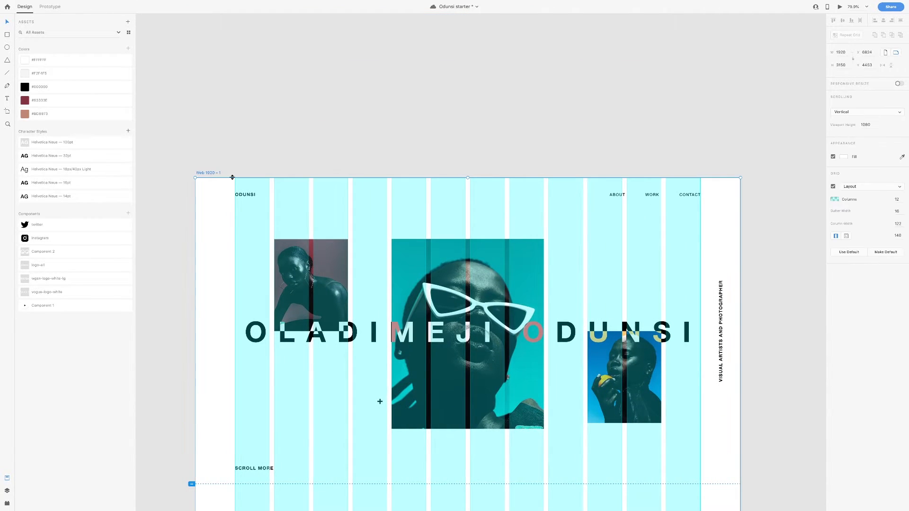
scroll(704, 213, "down", 3)
scroll(704, 213, "down", 3)
left_click(833, 187)
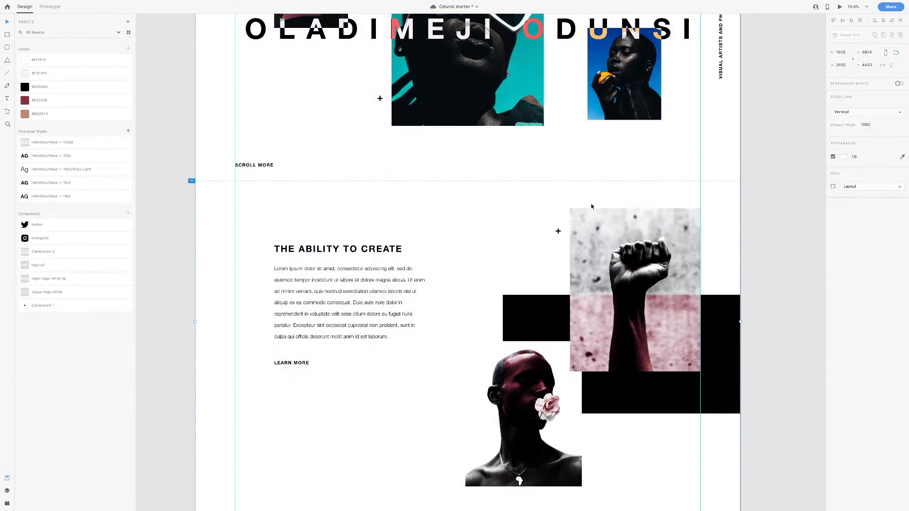
scroll(591, 204, "down", 2)
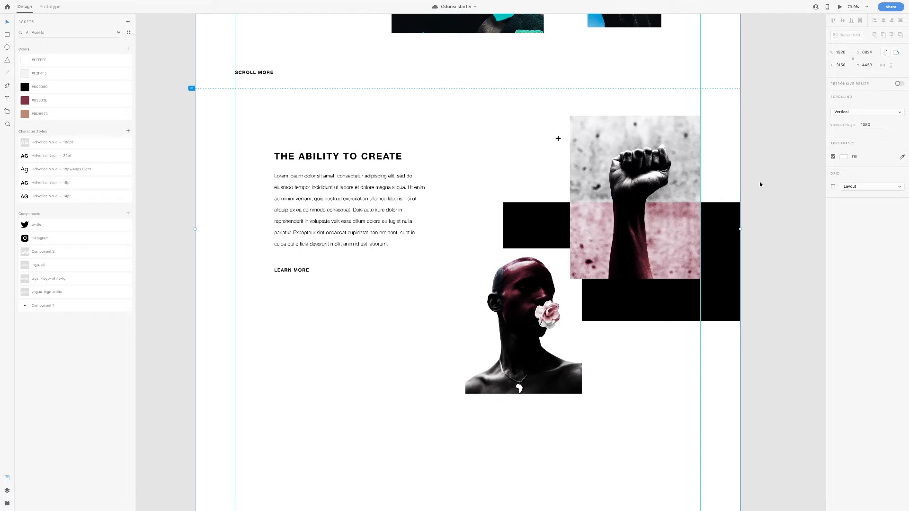
Move the collage group up slightly beside THE ABILITY TO CREATE, then preview the page
left_click_drag(795, 394, 469, 121)
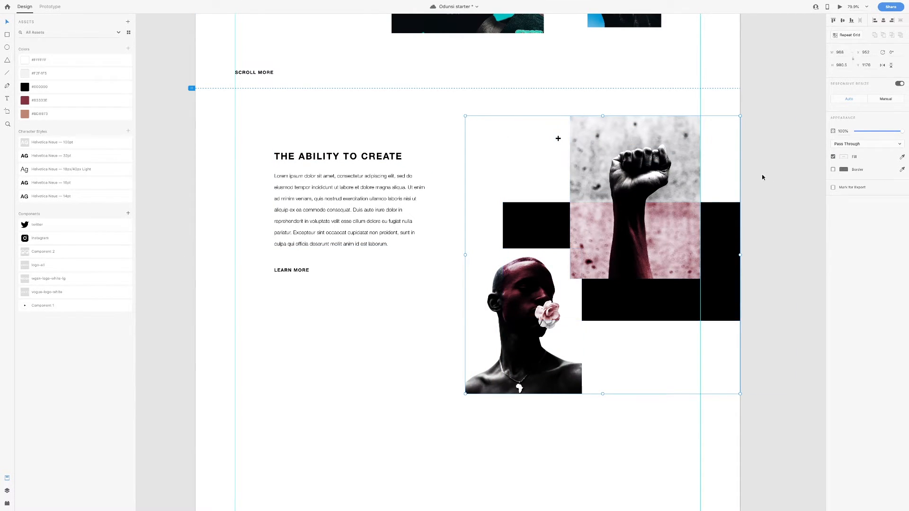
left_click_drag(355, 312, 234, 137)
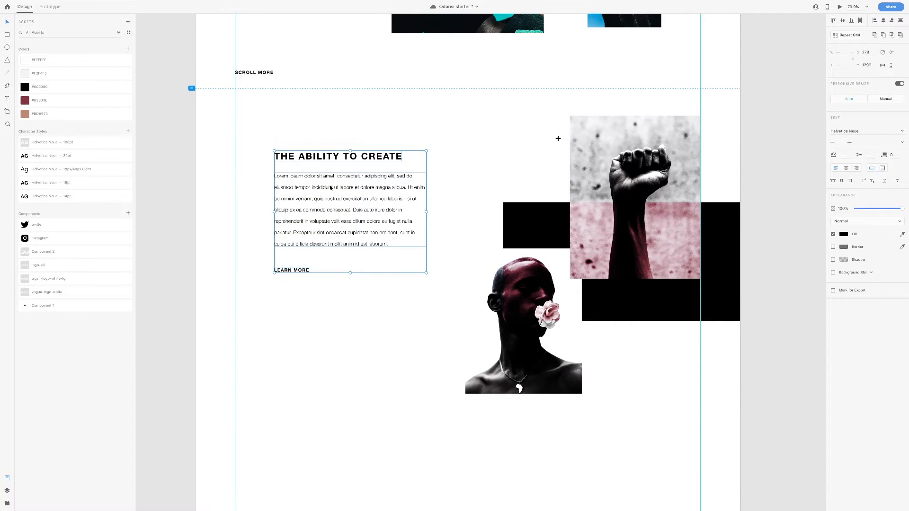
left_click(609, 218)
left_click_drag(609, 217, 609, 207)
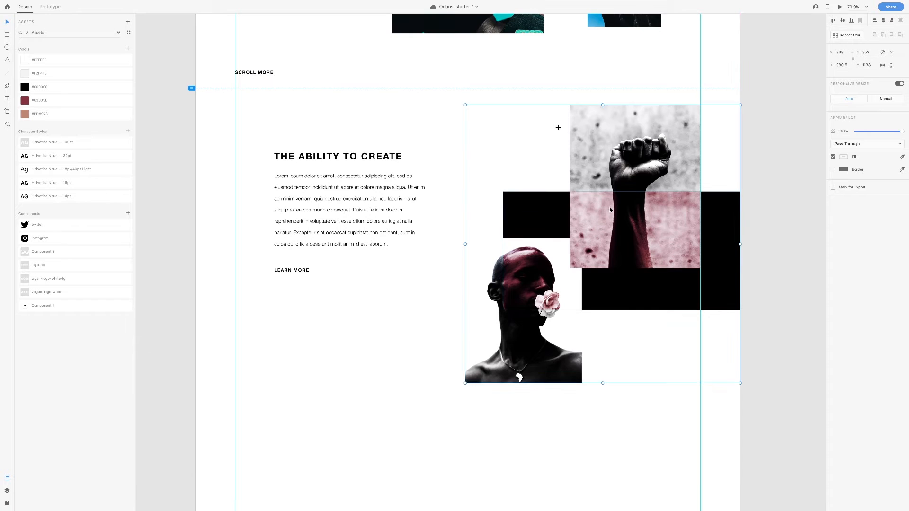
left_click(459, 201)
scroll(441, 199, "up", 1)
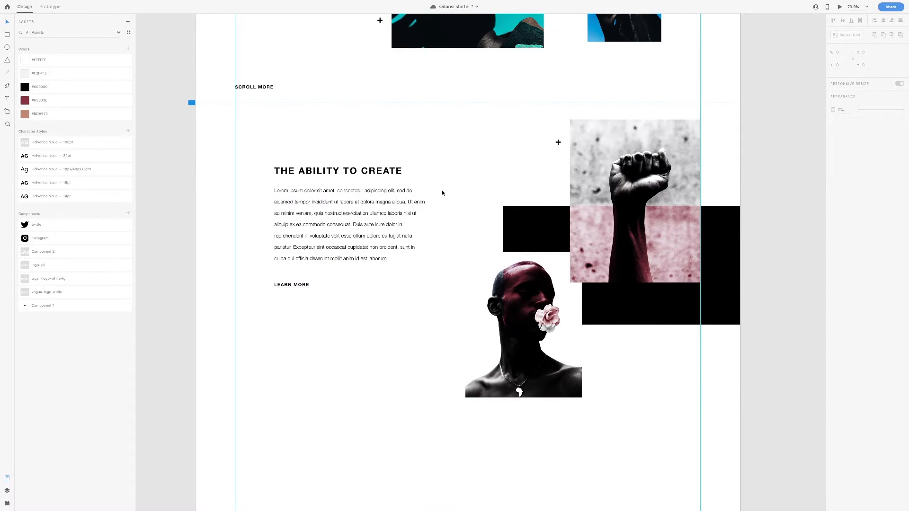
left_click(842, 6)
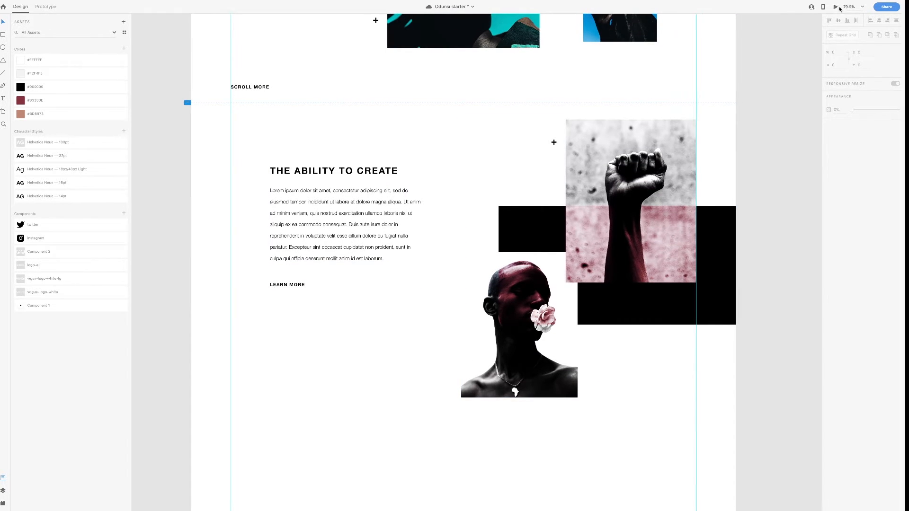
scroll(513, 110, "down", 4)
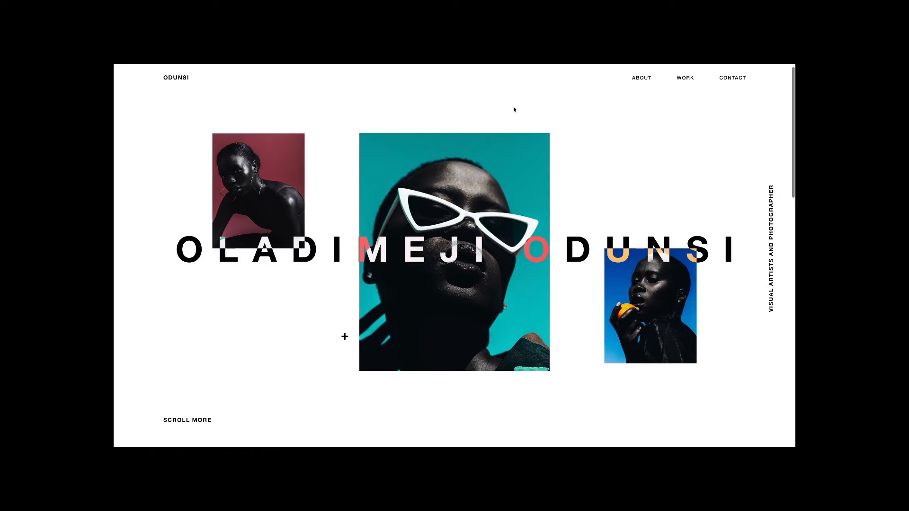
scroll(515, 109, "down", 3)
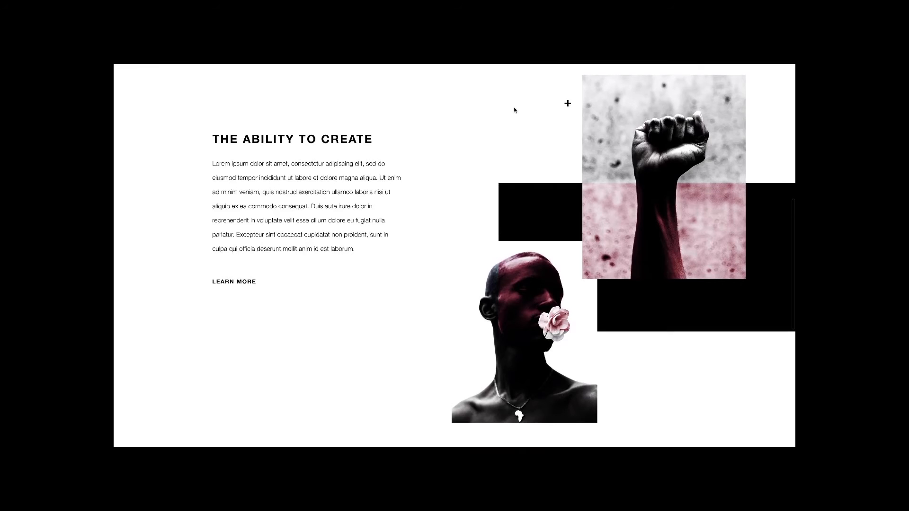
key("Escape")
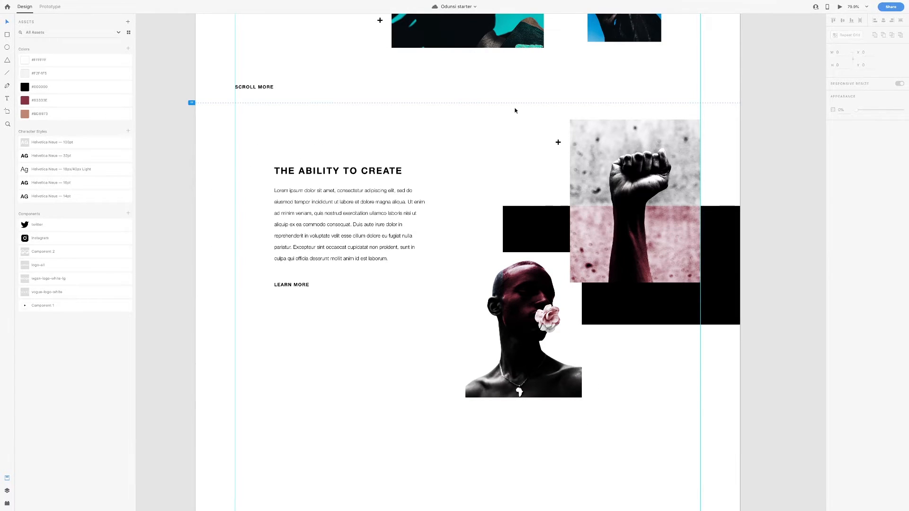
scroll(515, 111, "down", 5)
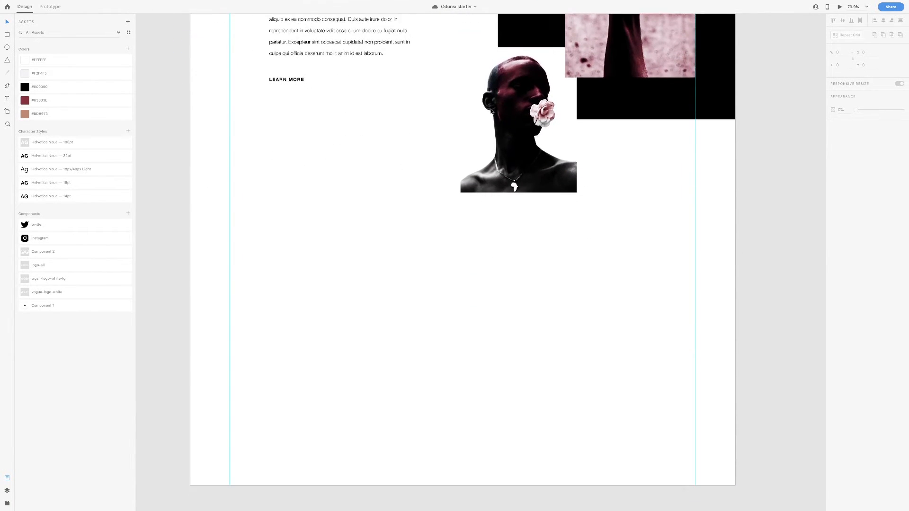
scroll(440, 166, "up", 12)
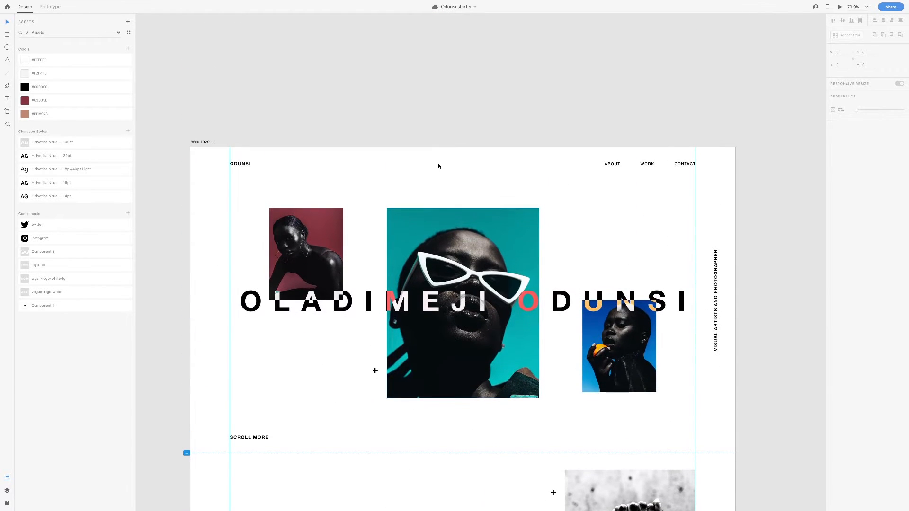
Show the column layout grid and extend the artboard down to 4047 tall
scroll(212, 144, "down", 2)
left_click(191, 77)
scroll(626, 138, "down", 9)
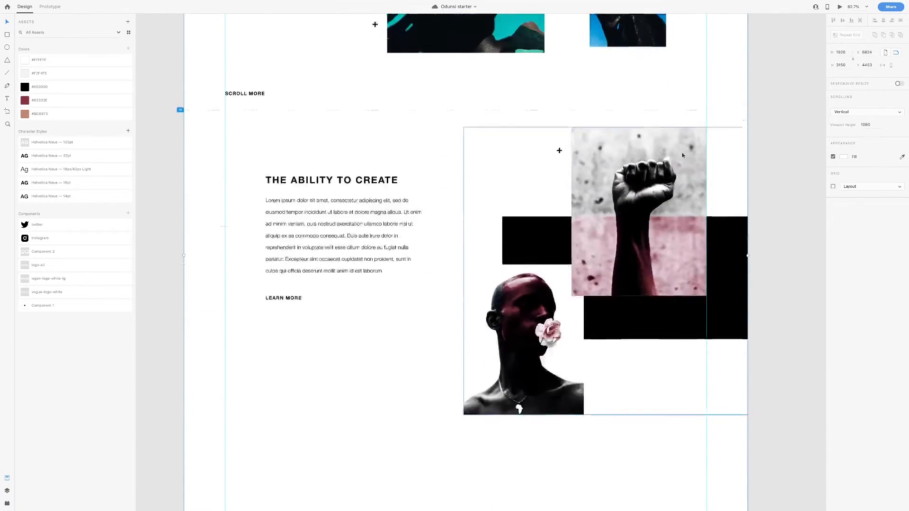
left_click(833, 186)
scroll(586, 189, "down", 3)
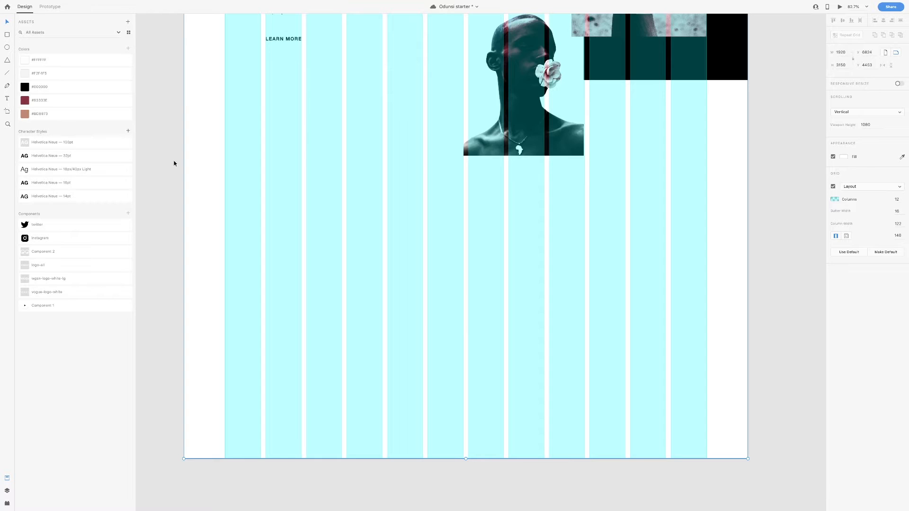
scroll(368, 327, "down", 4)
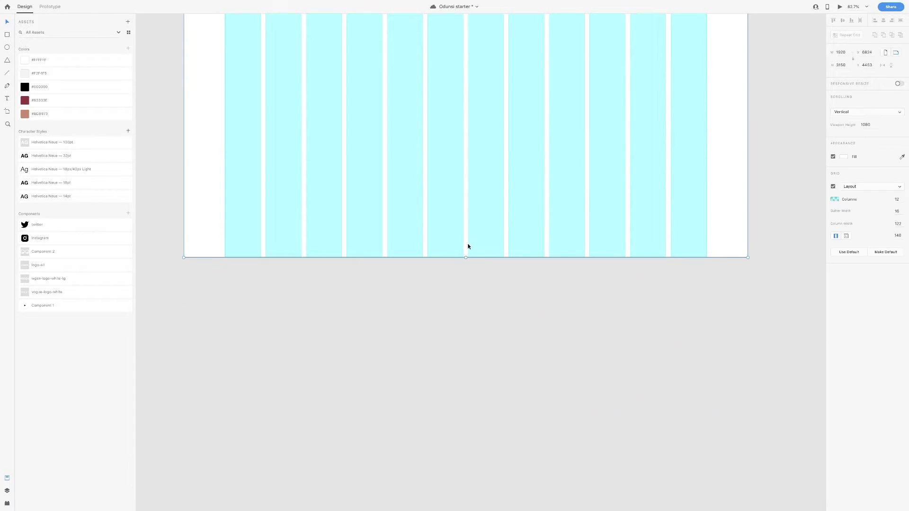
left_click_drag(467, 258, 463, 411)
scroll(367, 152, "up", 5)
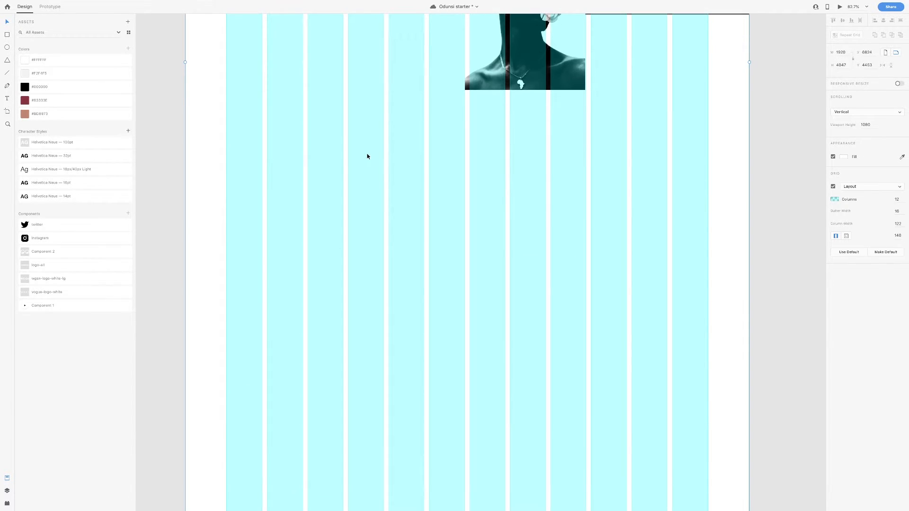
Draw a 772-high rectangle below the collage and fill it with the short-film PNG
left_click(8, 36)
mouse_move(267, 125)
left_mouse_down()
mouse_move(312, 174)
mouse_move(403, 184)
mouse_move(592, 262)
mouse_move(668, 261)
left_mouse_up()
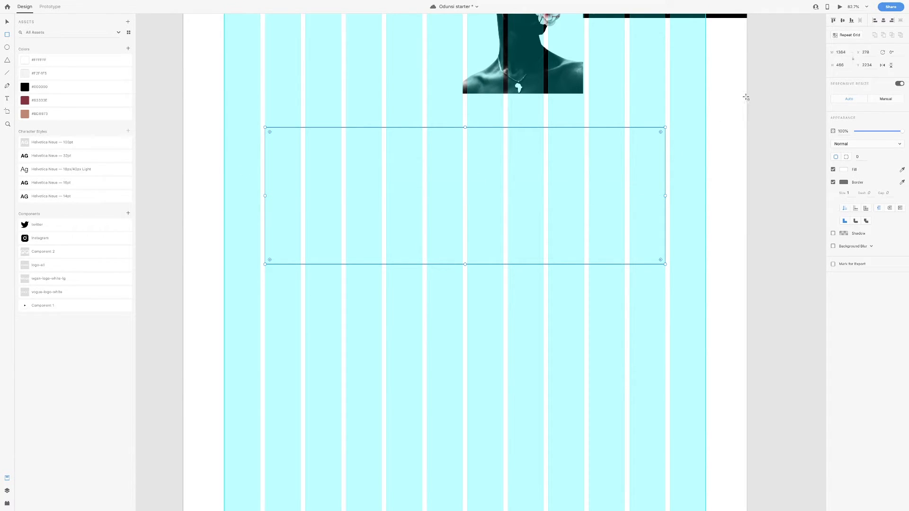
left_click(840, 65)
type("772")
key("Return")
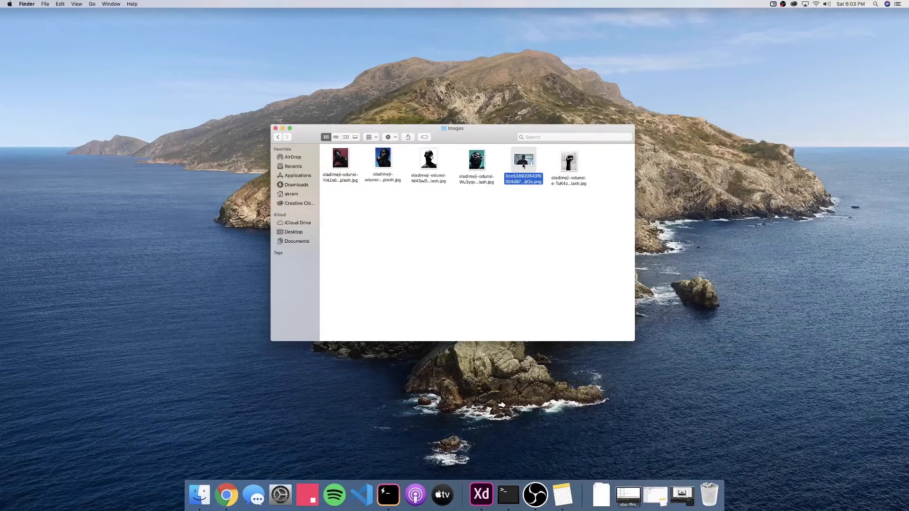
left_click_drag(522, 163, 543, 178)
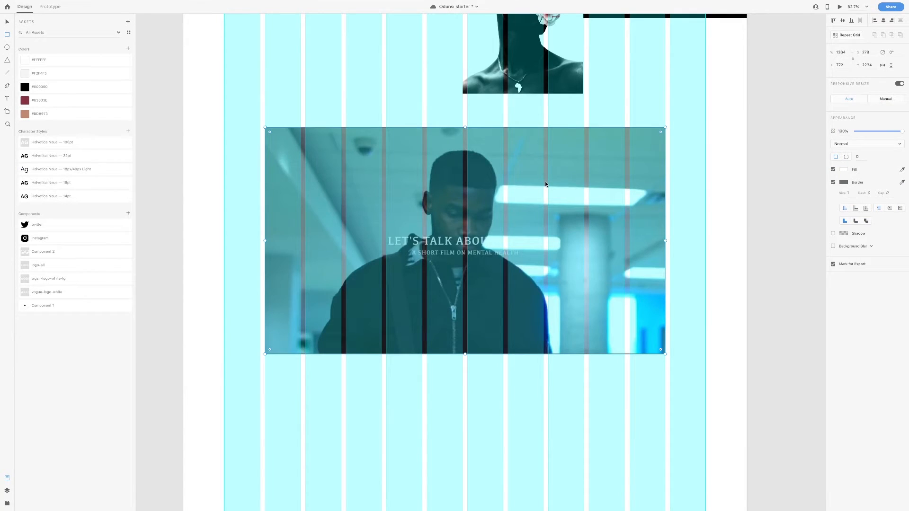
Place a Component 1 play-button instance on the video thumbnail
left_click_drag(41, 306, 476, 223)
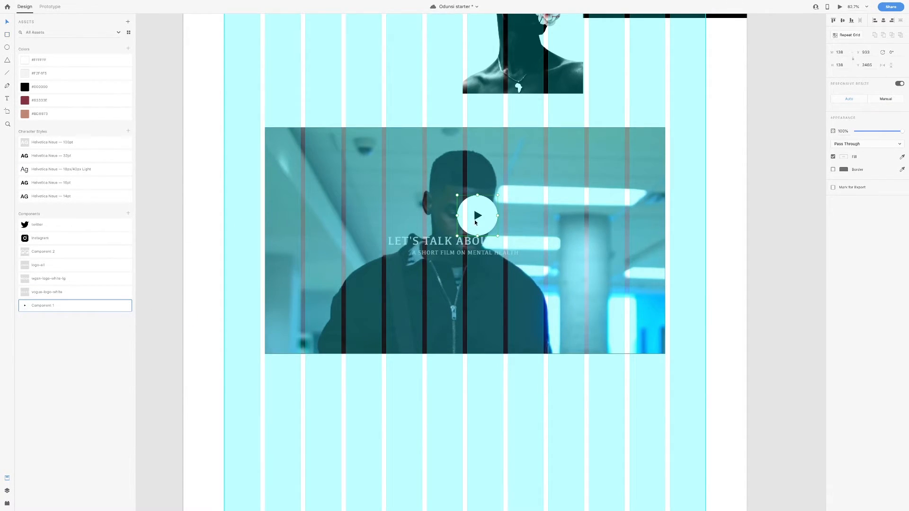
scroll(476, 232, "up", 1)
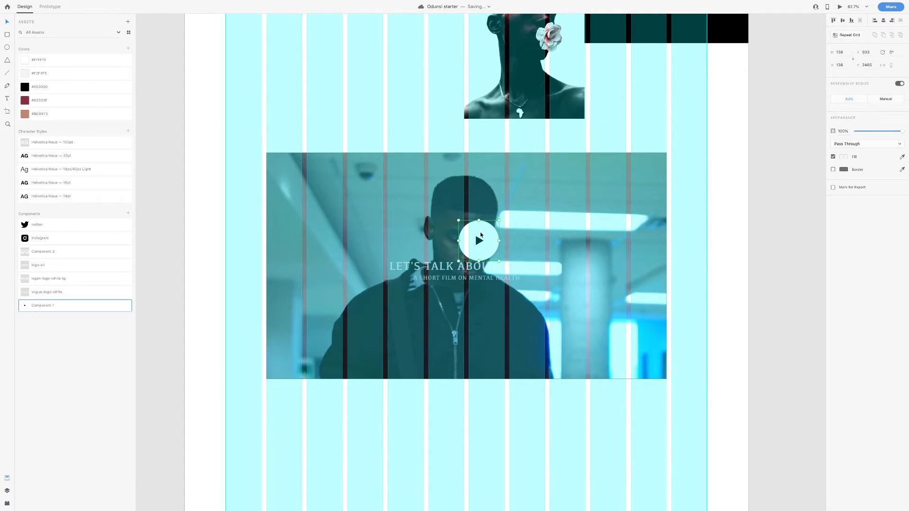
mouse_move(480, 235)
left_mouse_down()
mouse_move(483, 253)
mouse_move(468, 247)
left_mouse_up()
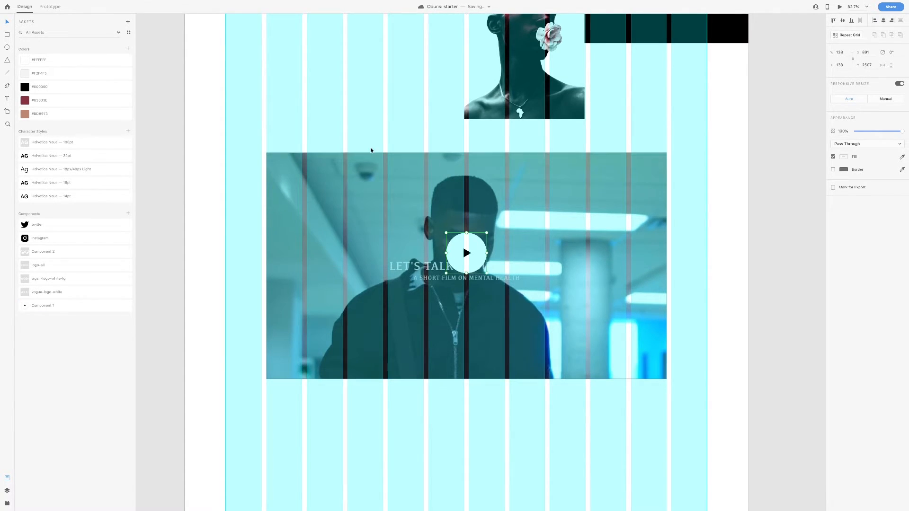
Hide the artboard's column layout grid
scroll(368, 153, "up", 15)
left_click(207, 49)
left_click(834, 187)
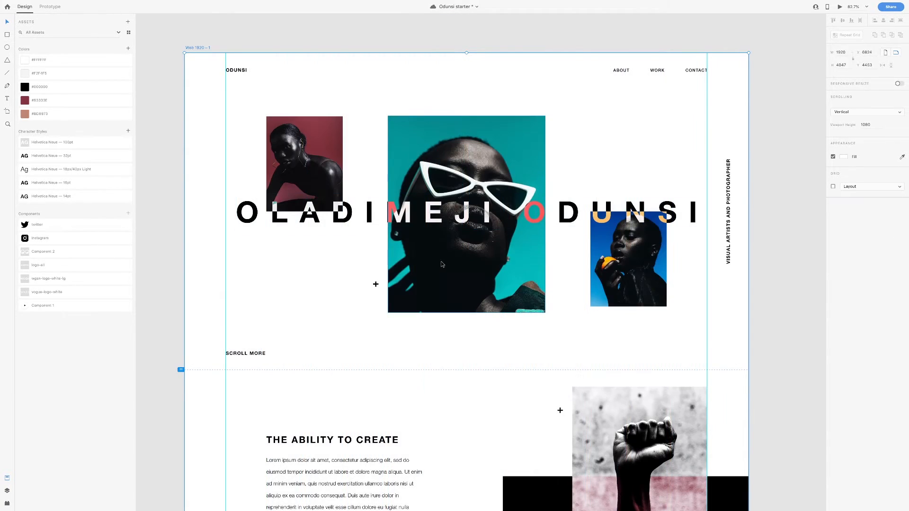
scroll(441, 261, "down", 12)
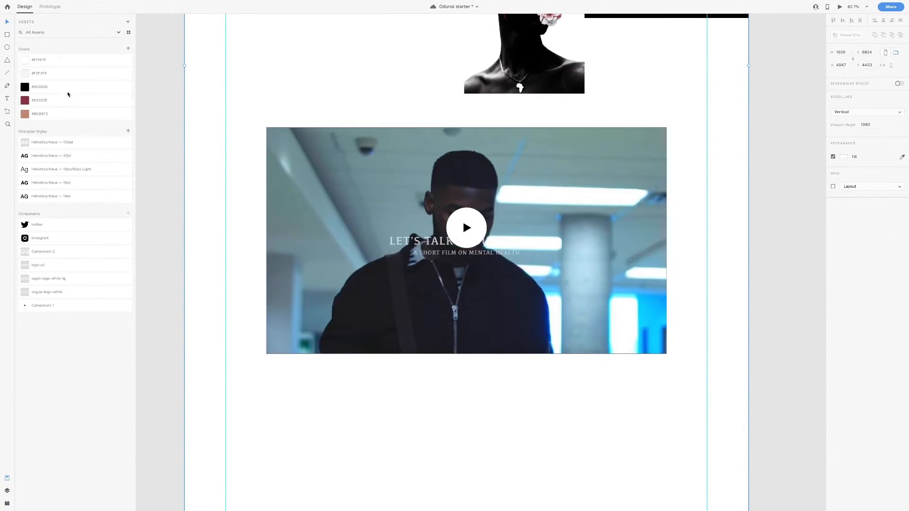
scroll(389, 329, "down", 1)
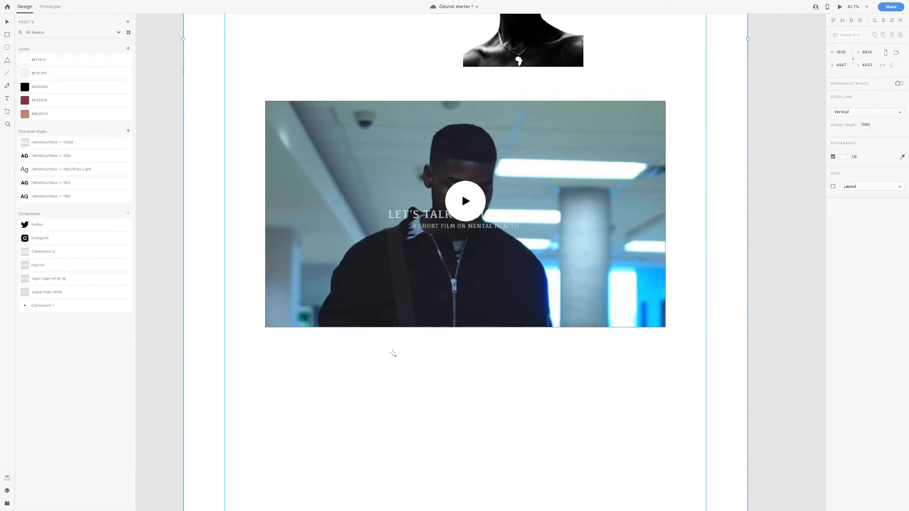
Draw a circle and a triangle rotated 90° to point right, placed inside it
left_click_drag(389, 353, 439, 399)
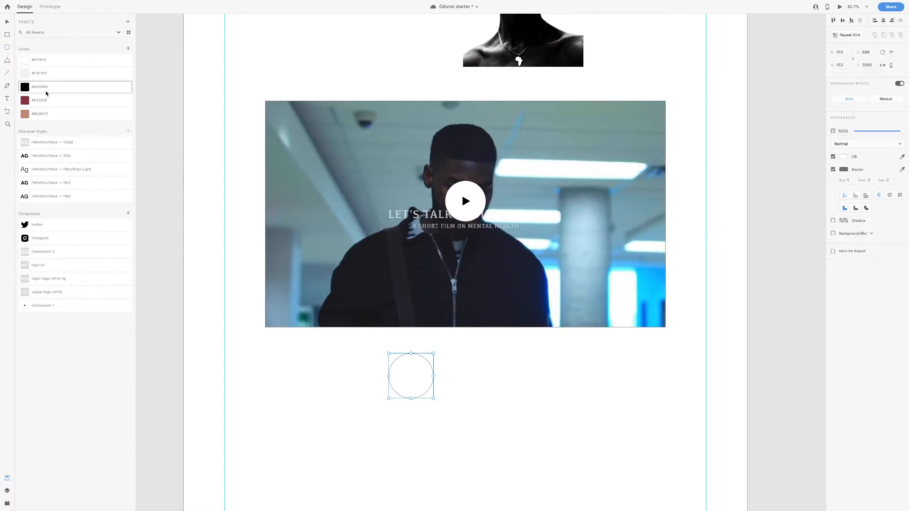
left_click(7, 61)
left_click_drag(460, 368, 474, 379)
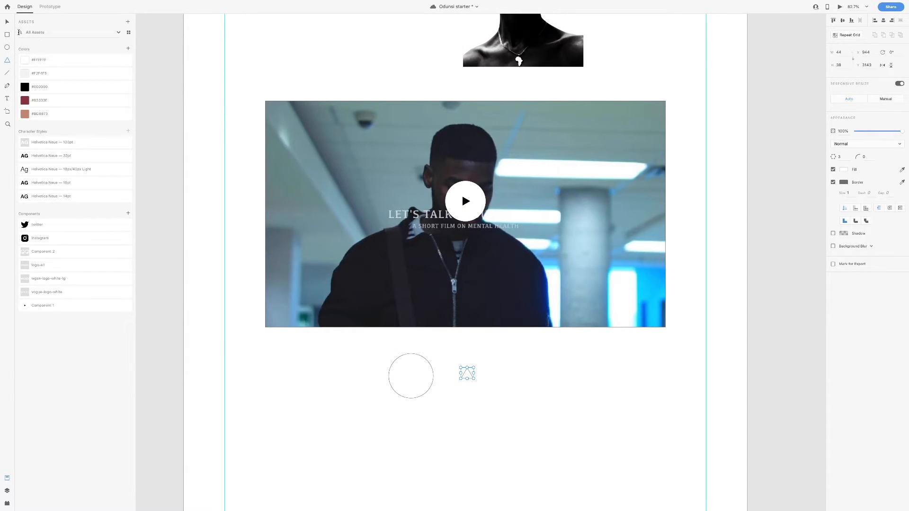
mouse_move(476, 366)
left_mouse_down()
mouse_move(482, 380)
mouse_move(469, 380)
left_mouse_up()
left_click_drag(466, 375, 410, 376)
Centre and slightly shrink the triangle inside the circle, and fill it black
scroll(410, 378, "up", 2)
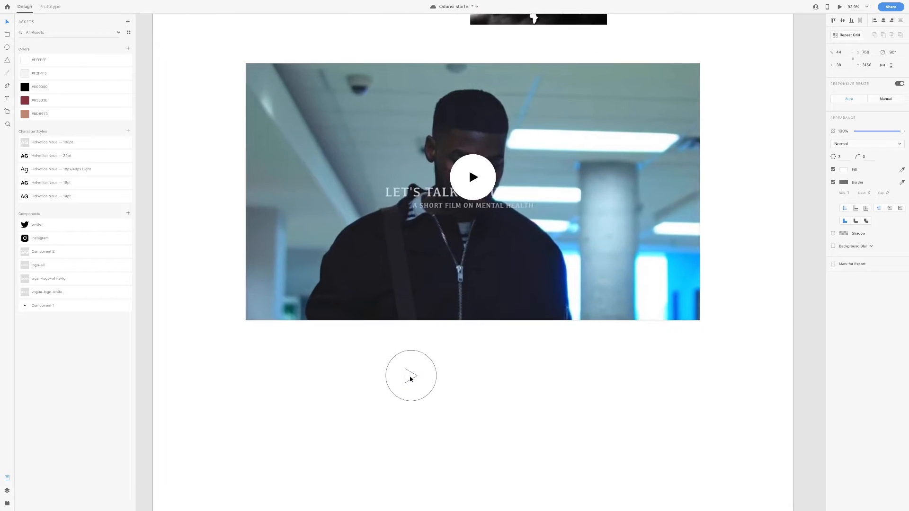
scroll(410, 378, "up", 1)
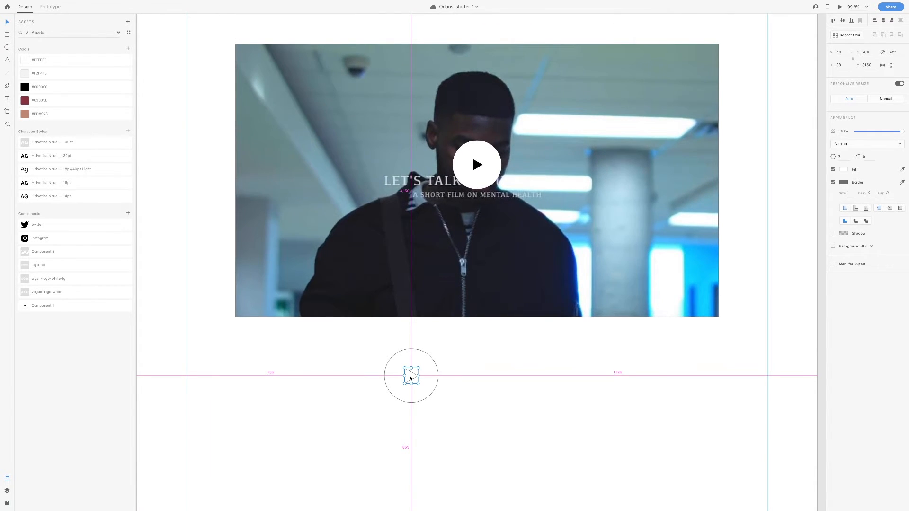
key("ctrl+s")
key("Right")
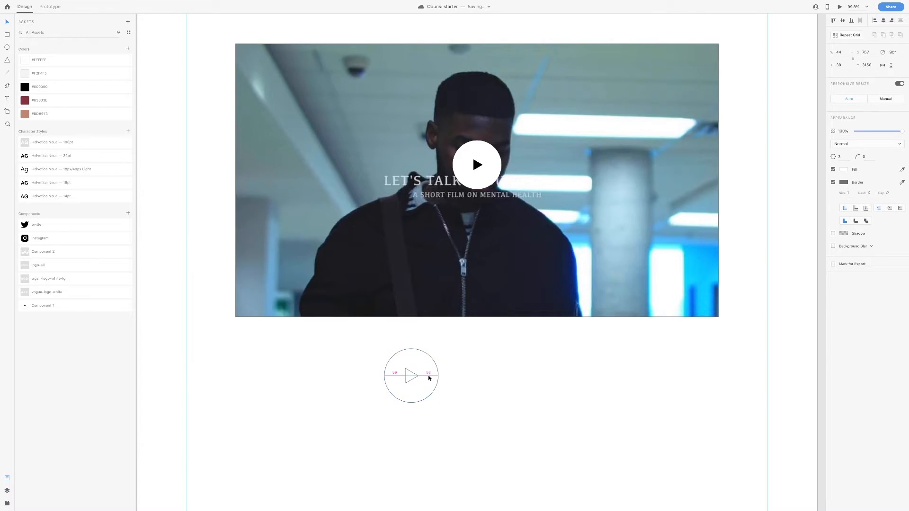
key("Right")
key("Right")
key("Right")
left_click_drag(421, 367, 419, 370)
left_click(50, 87)
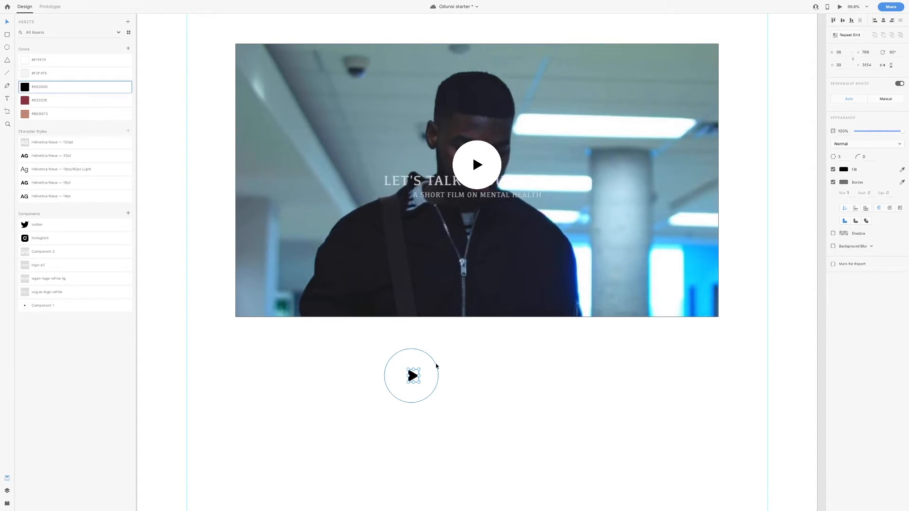
left_click(469, 372)
Move the circle-and-triangle play button onto the video's left side
scroll(464, 373, "down", 1)
left_click(414, 375)
left_click(413, 375, "shift")
left_click_drag(413, 375, 358, 180)
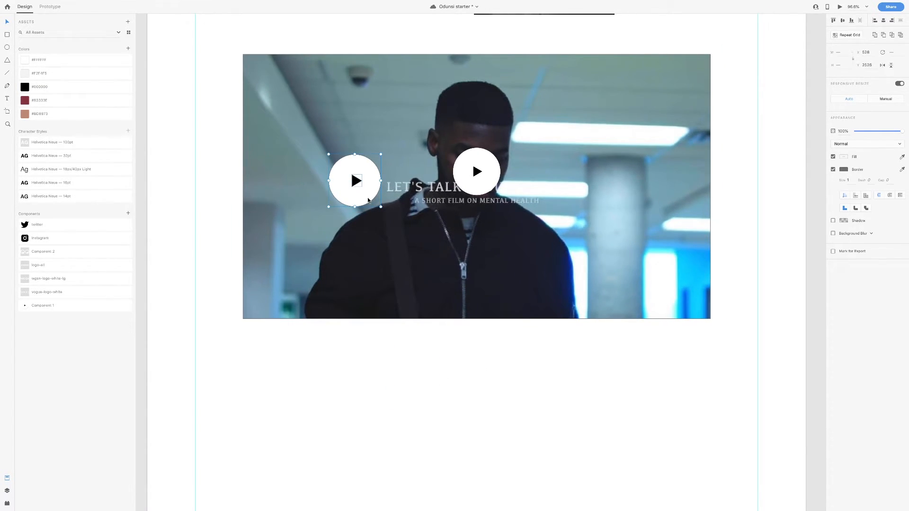
Delete the hand-built play button and centre the remaining one horizontally and vertically on the video
key("Delete")
scroll(367, 198, "up", 3)
left_click_drag(492, 257, 478, 273)
left_click(552, 247, "shift")
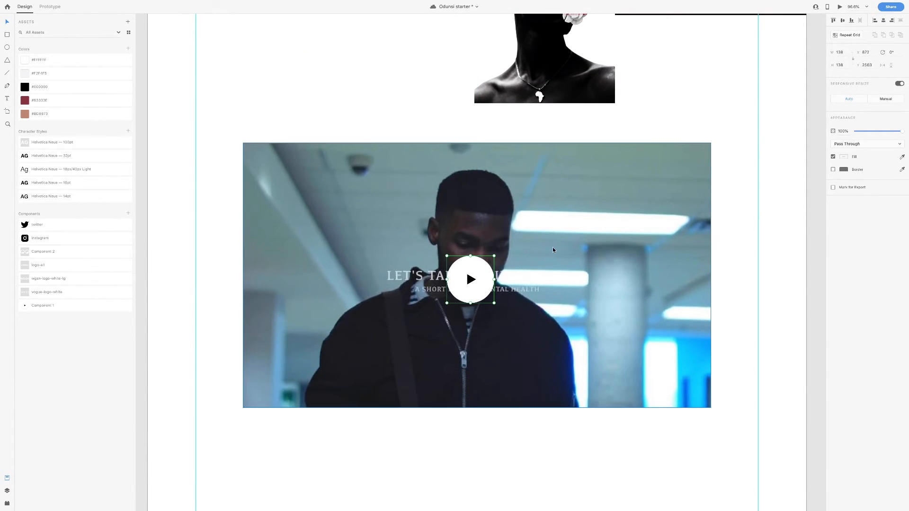
left_click(843, 21)
left_click(884, 21)
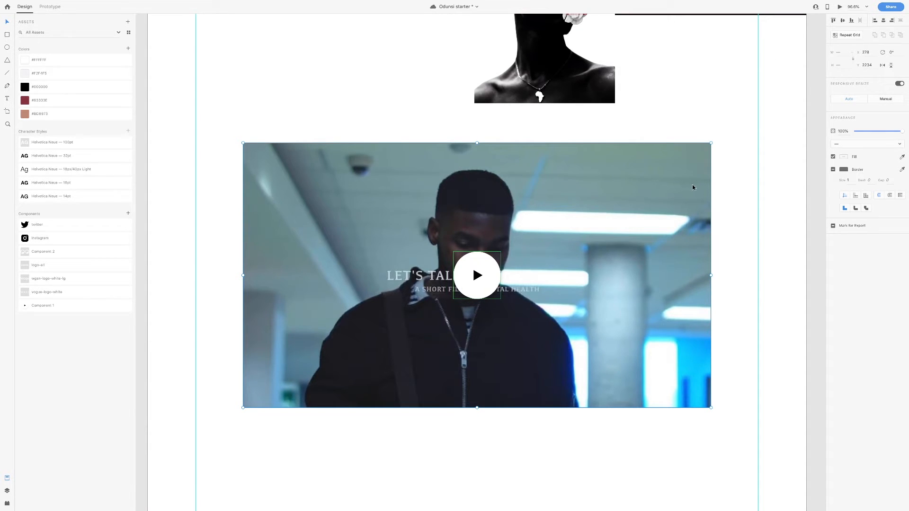
scroll(659, 189, "down", 2)
scroll(651, 201, "down", 4)
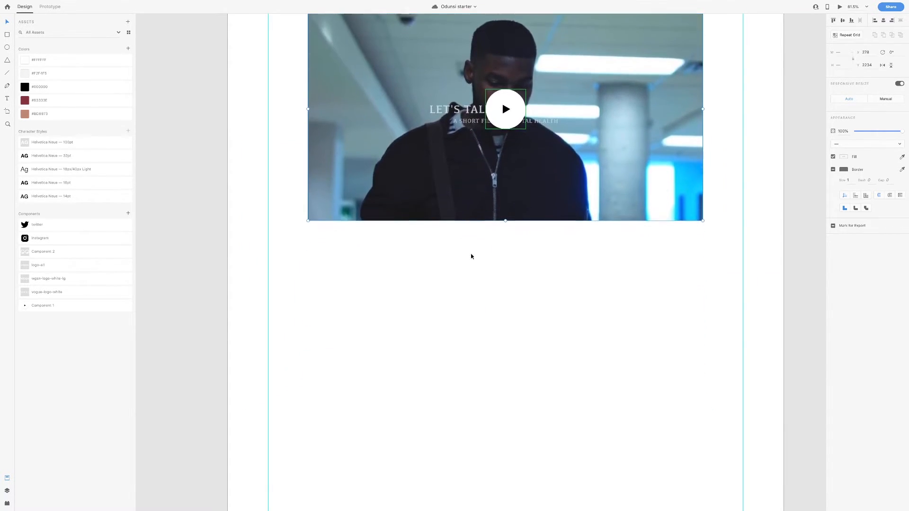
scroll(595, 232, "up", 6)
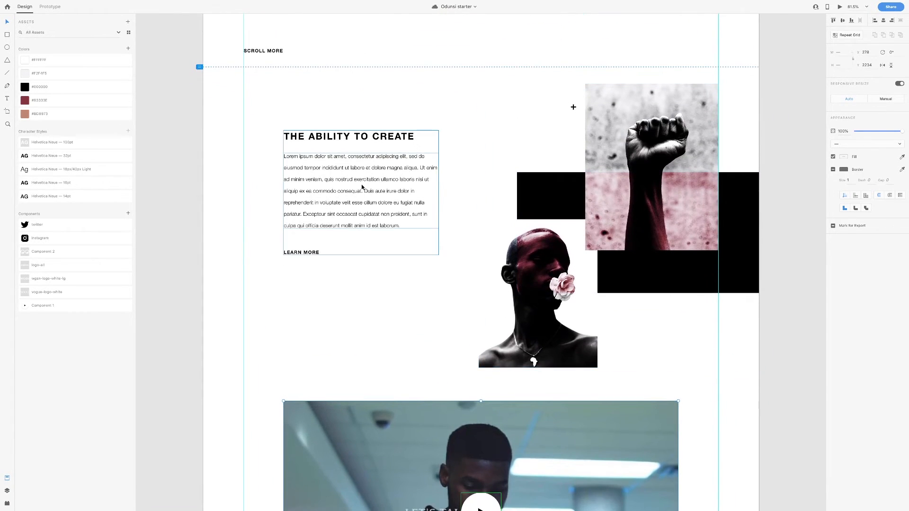
Duplicate THE ABILITY TO CREATE text block by Alt-dragging a copy below the video
left_click(402, 185)
scroll(402, 185, "down", 3)
scroll(396, 176, "down", 2)
scroll(391, 142, "down", 1)
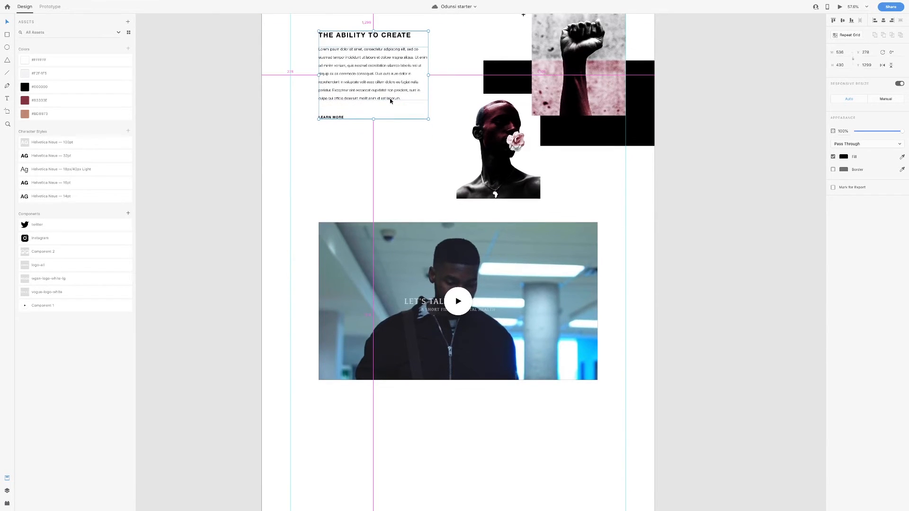
left_click_drag(382, 93, 382, 436)
Remove the LEARN MORE line from the copied text block
scroll(450, 413, "down", 2)
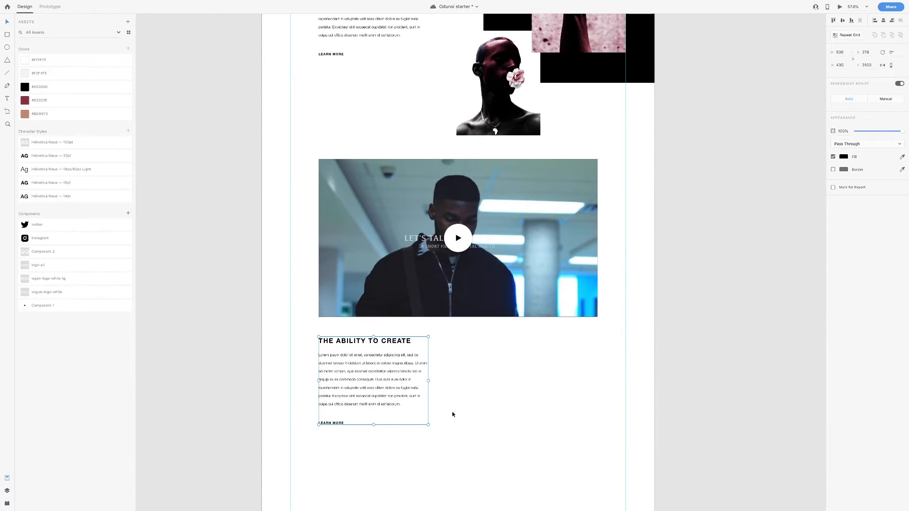
scroll(496, 408, "up", 3)
scroll(495, 412, "up", 5)
double_click(265, 411)
key("Delete")
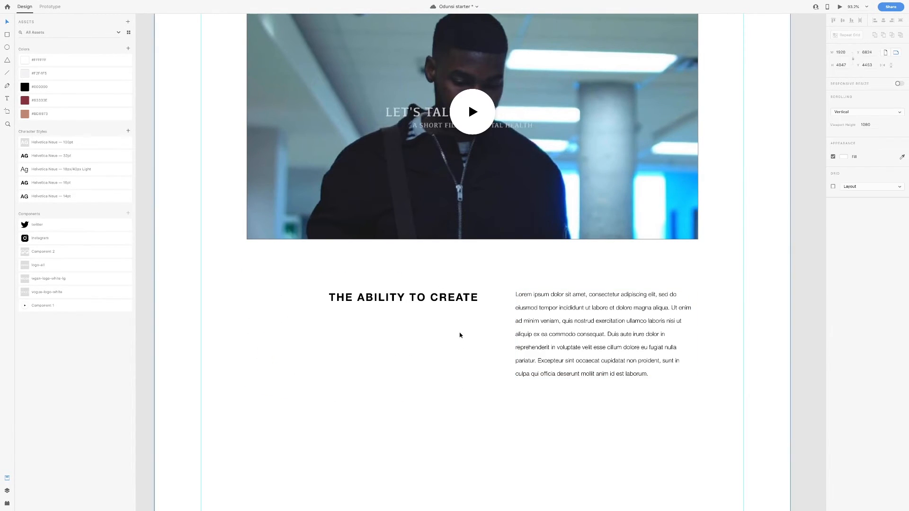
Show the layout grid, snap the copied heading and body to columns, and widen the fixed body box to 674
left_click(833, 187)
left_click_drag(359, 303, 276, 303)
left_click_drag(520, 312, 480, 312)
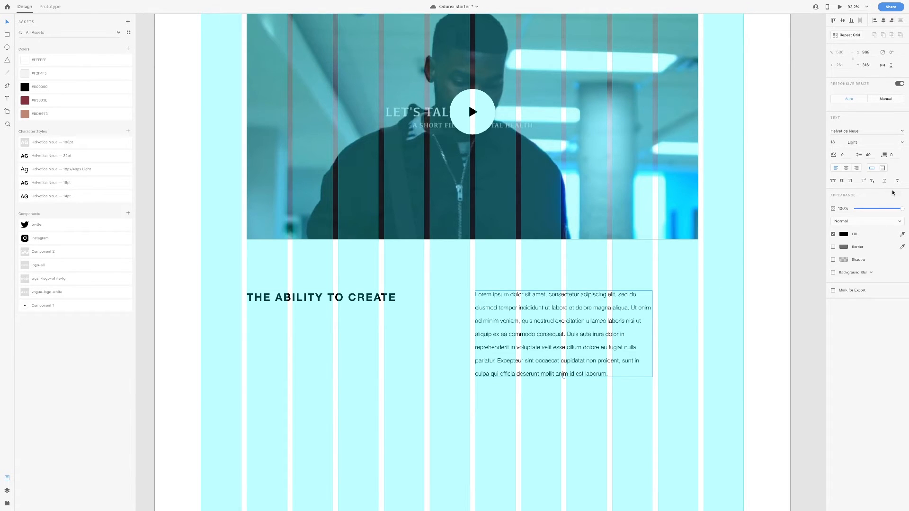
left_click(882, 168)
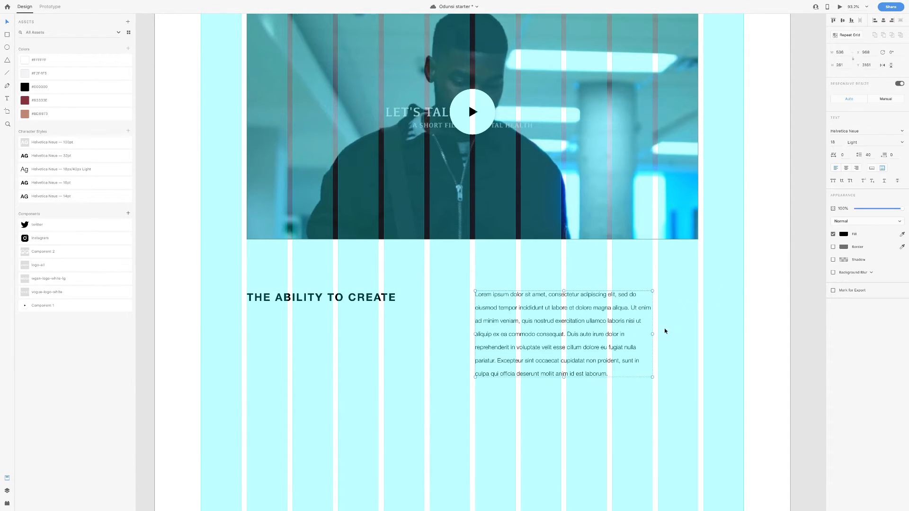
left_click_drag(653, 334, 691, 337)
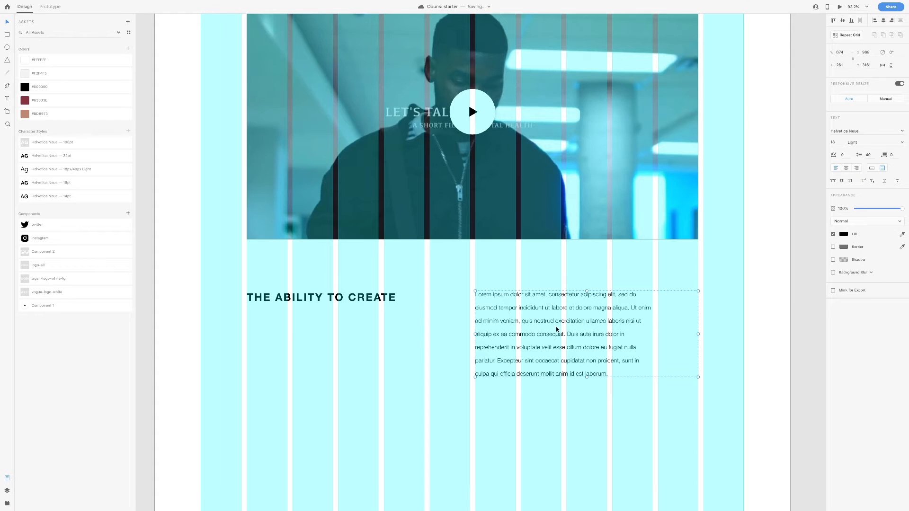
Retype the copied heading as LET'S TALK ABOUT IT NOW and save
double_click(362, 300)
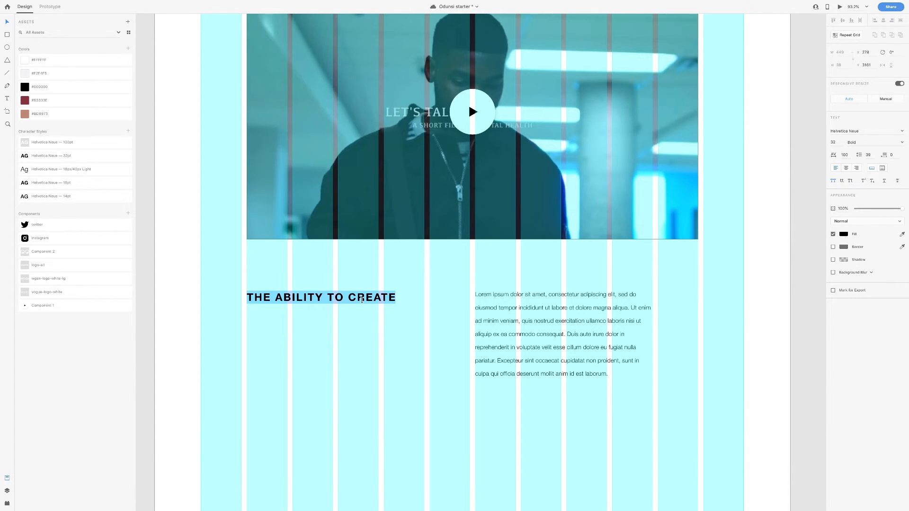
type("LET'S TALK ABOUT IT NOE")
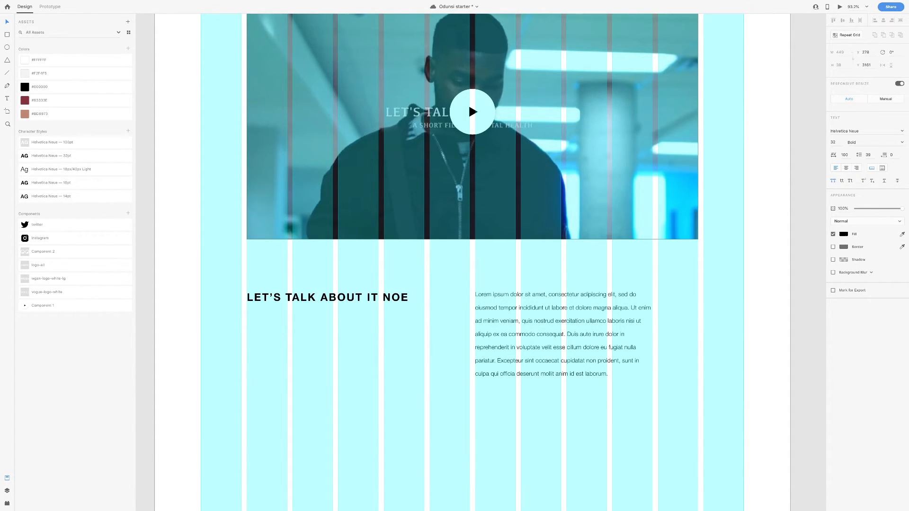
key("BackSpace")
type("W")
left_click(8, 22)
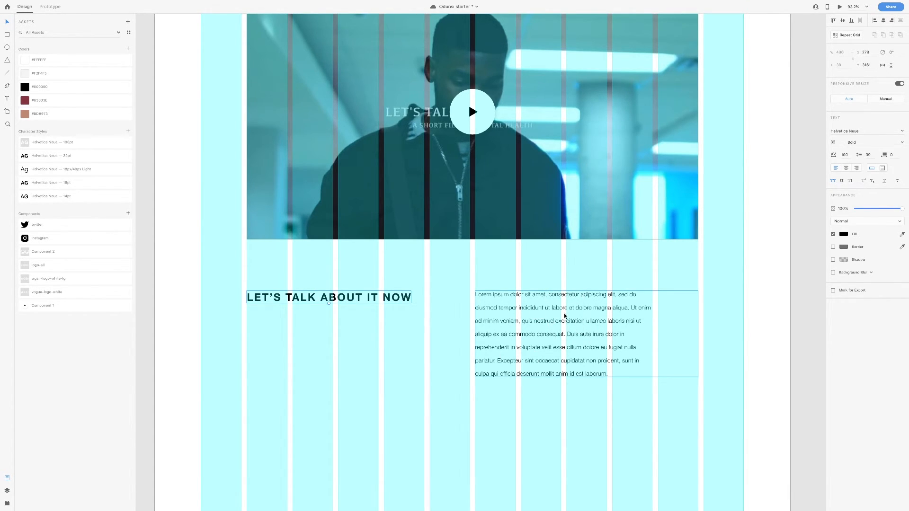
key("ctrl+s")
Paste the film trailer paragraph over the lorem text, fit its height, and nudge heading and paragraph up
left_click(594, 332)
double_click(530, 329)
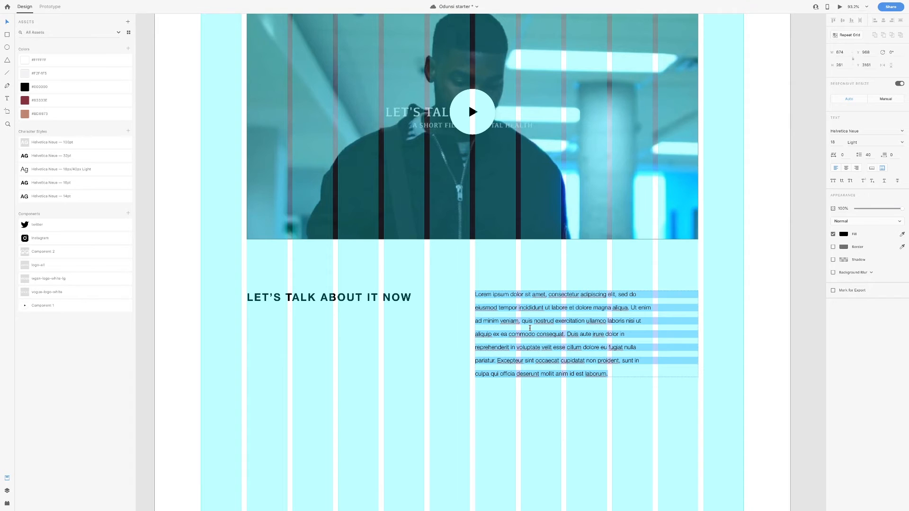
type("I'm so happy to present the 1st trailer of the film. \"Let's Talk About It Now\" is a film that focuses on Mental health in the African community, and the black race as a whole, as this is a topic we tend to shy away from in our community . With this film, we hope to reduce/eradicate the stigma surrounding Mental Health In our community, making it a topic that is freely discussed as opposed to leaving it on the back burner.")
key("Escape")
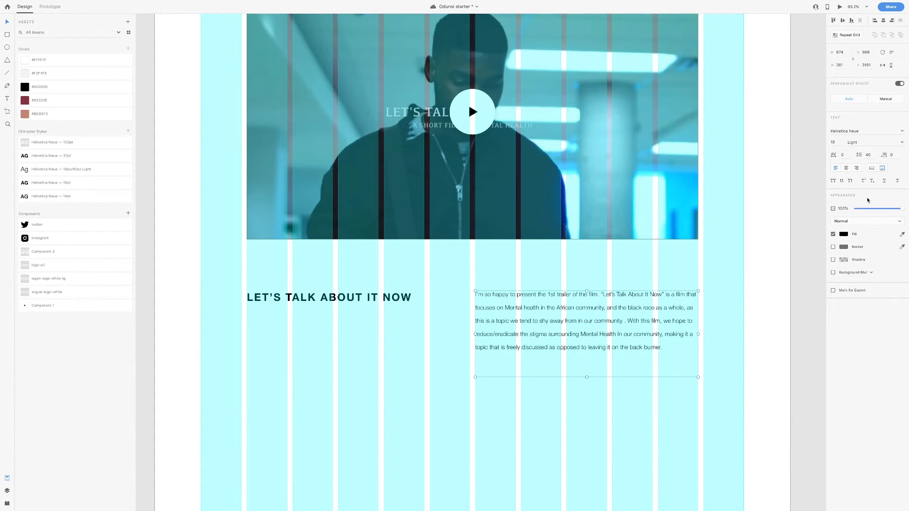
left_click(873, 169)
left_click(446, 292, "shift")
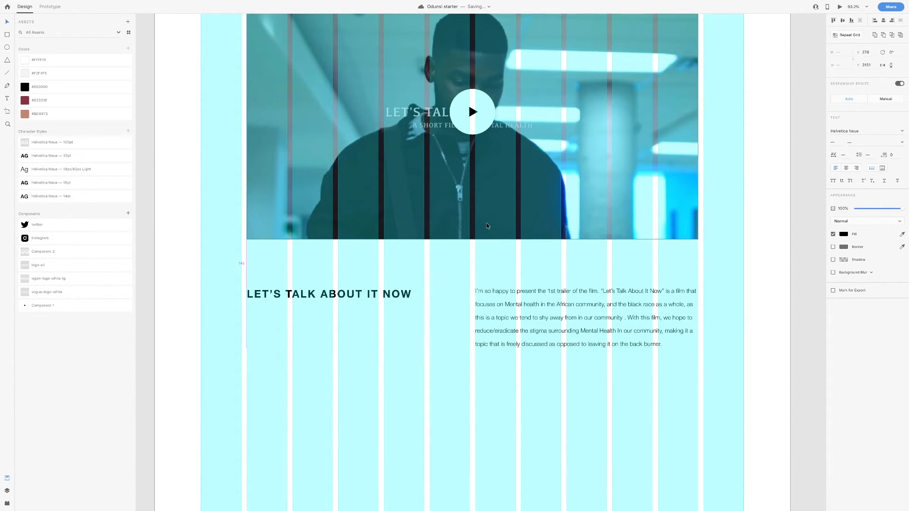
key("Up")
key("Up")
key("Up")
key("Up")
key("Up")
key("Up")
key("Up")
key("Up")
key("Up")
key("Up")
key("Up")
key("Up")
key("Up")
key("Up")
key("Up")
key("Up")
key("Up")
key("Up")
key("Up")
key("Up")
Toggle the video image's border setting, then select the whole artboard
left_click(487, 226)
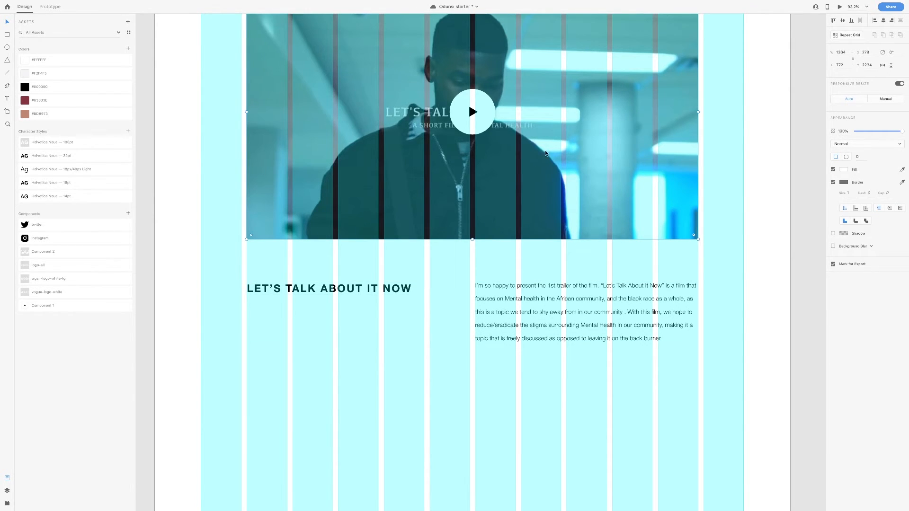
scroll(621, 171, "up", 2)
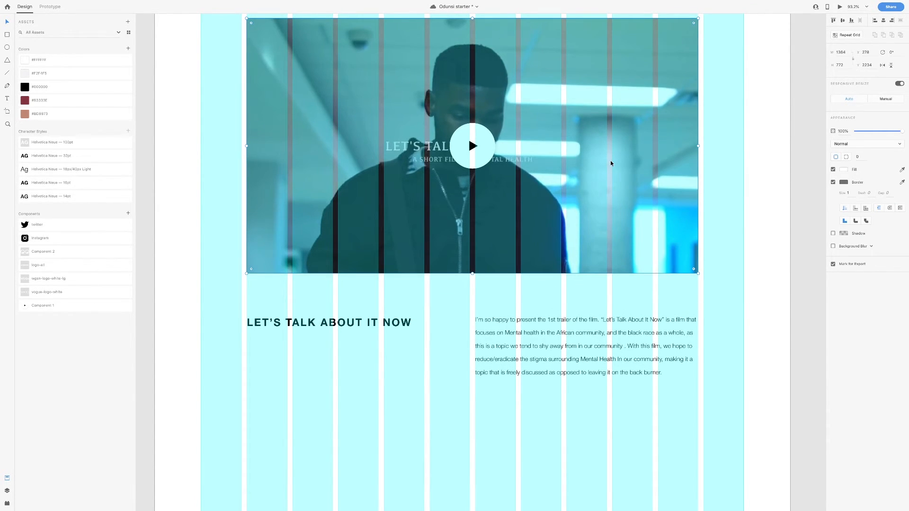
left_click(834, 184)
left_click(735, 184)
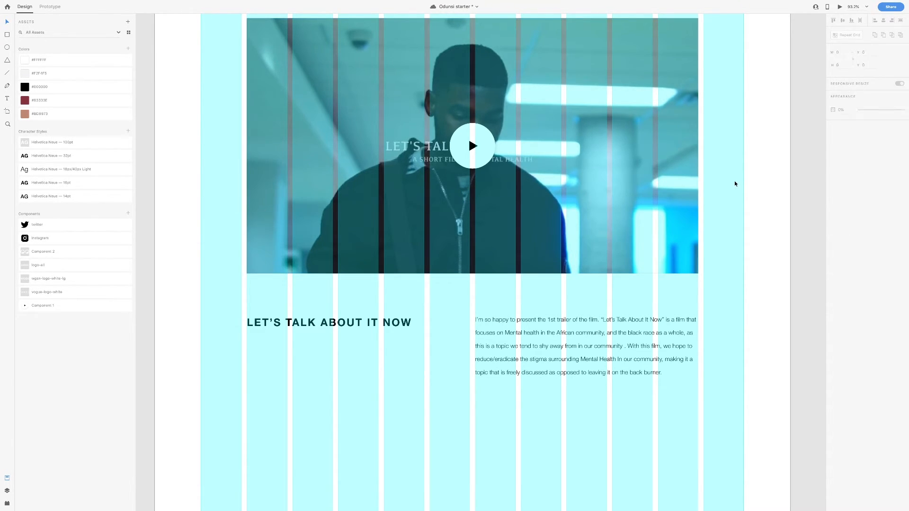
left_click(743, 194)
Hide the layout grid and draw a full-width rectangle below the paragraph, moving it lower
left_click(834, 186)
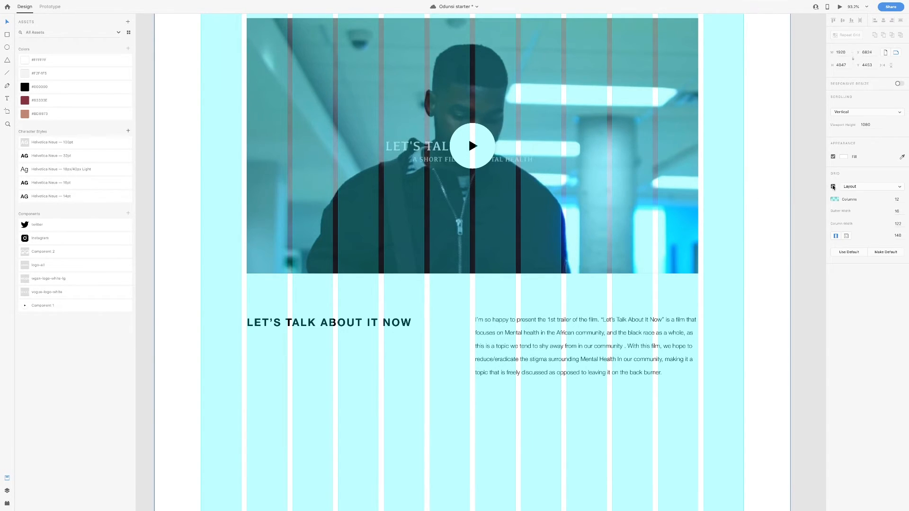
scroll(541, 218, "down", 3)
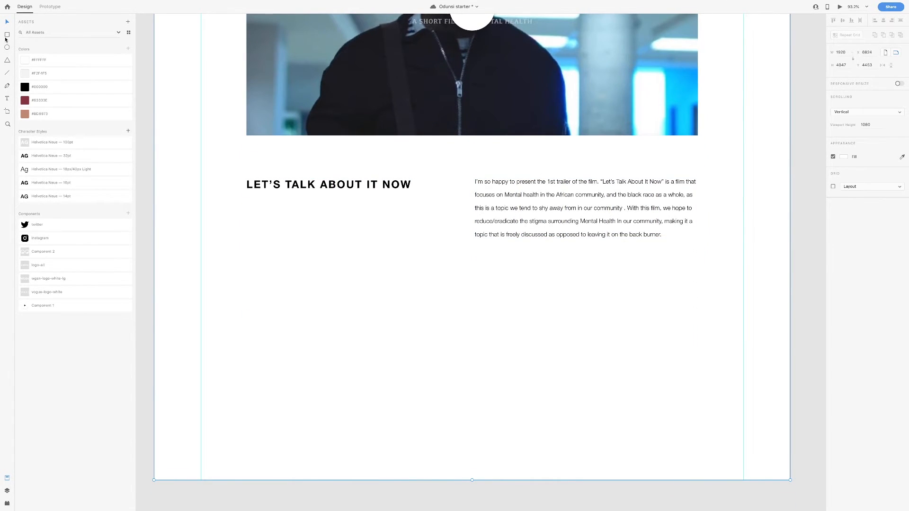
mouse_move(155, 238)
left_mouse_down()
mouse_move(166, 248)
mouse_move(739, 329)
mouse_move(790, 312)
left_mouse_up()
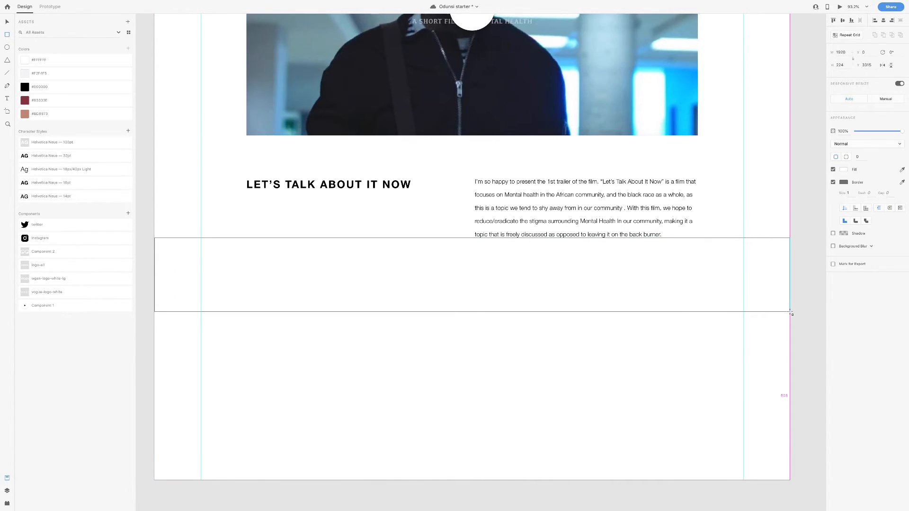
left_click(7, 26)
left_click_drag(498, 288, 501, 325)
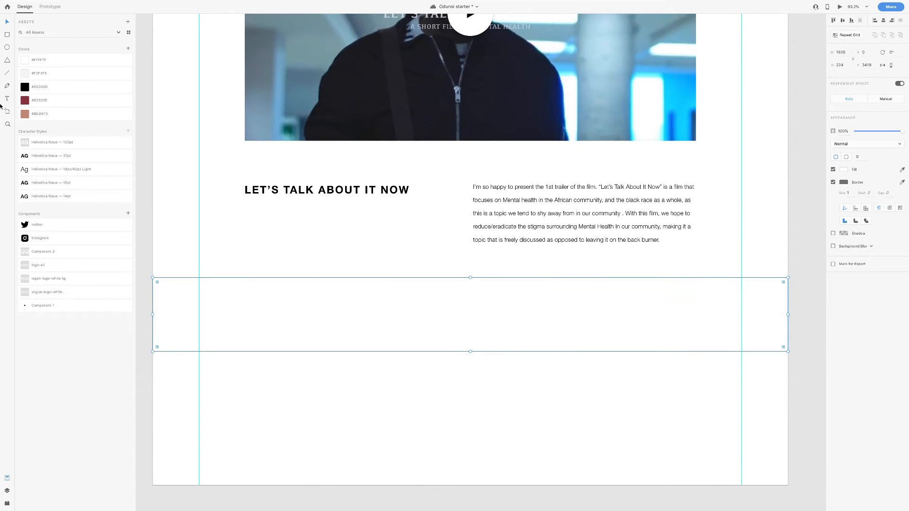
Fill the rectangle black with no border, nudge it down, save, and set its height to 216
left_click(24, 90)
left_click(834, 183)
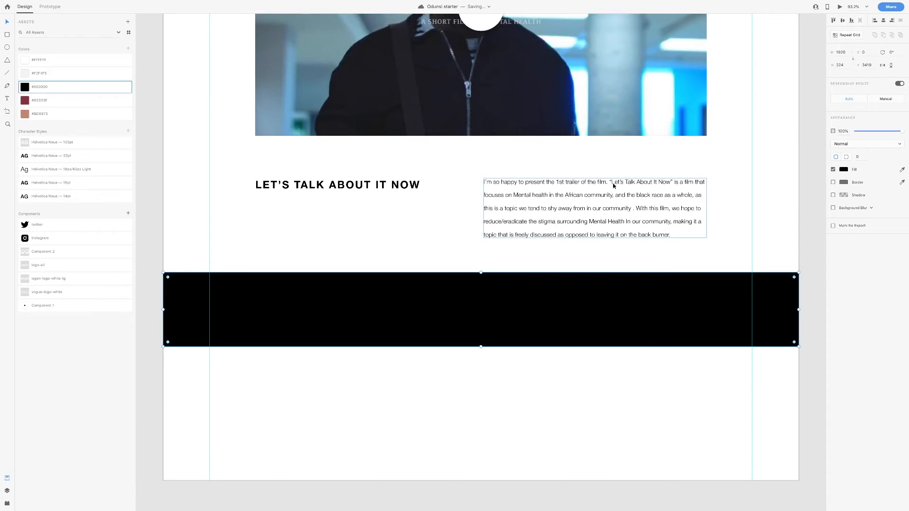
key("shift+Down")
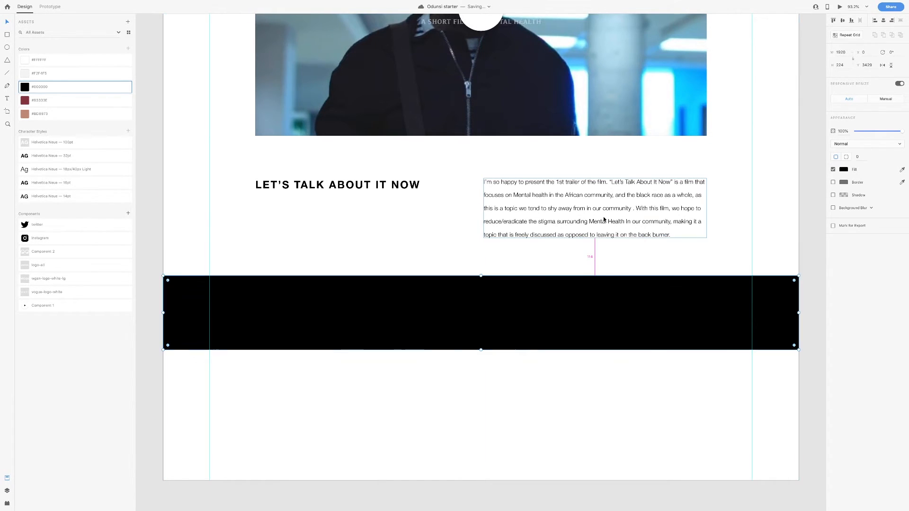
key("shift+Down")
key("shift+Down")
key("shift+Down")
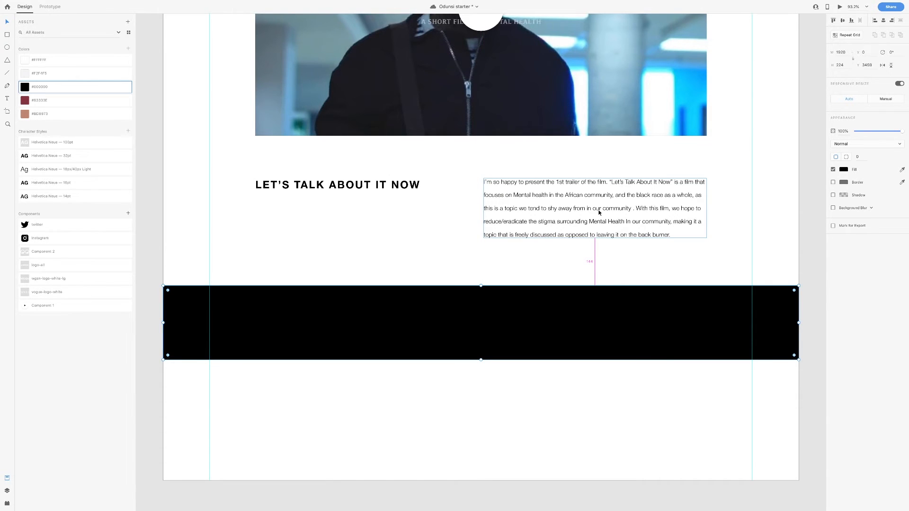
key("ctrl+s")
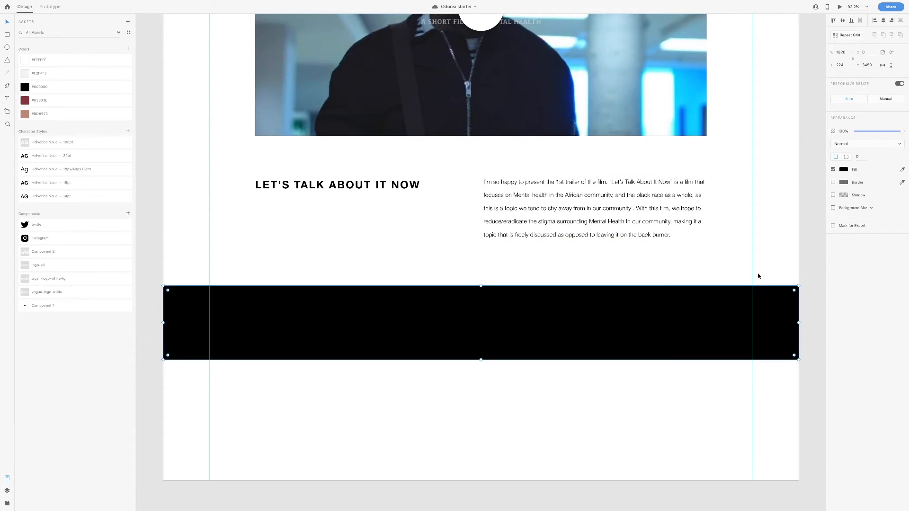
left_click(840, 66)
type("216")
key("Return")
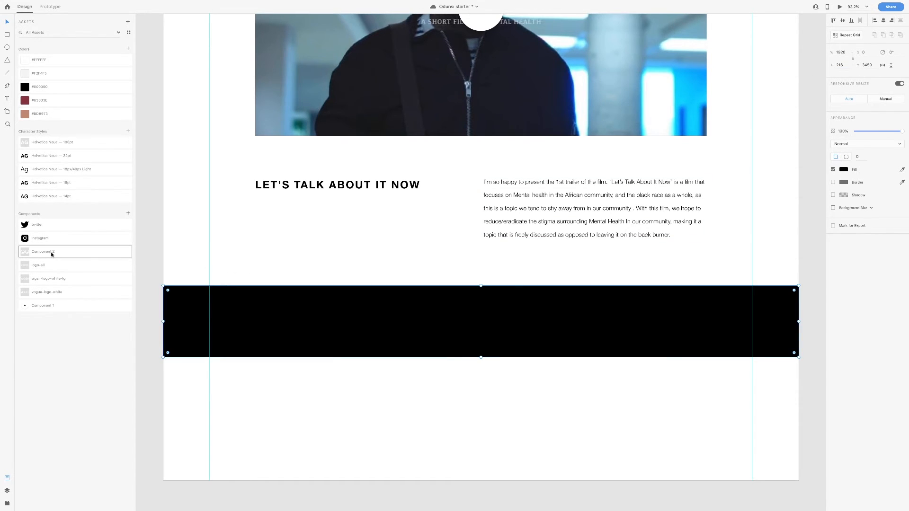
Place the Component 2, AFROPUNK, WGSN and VOGUE logos onto the black footer and save
left_click_drag(49, 255, 372, 320)
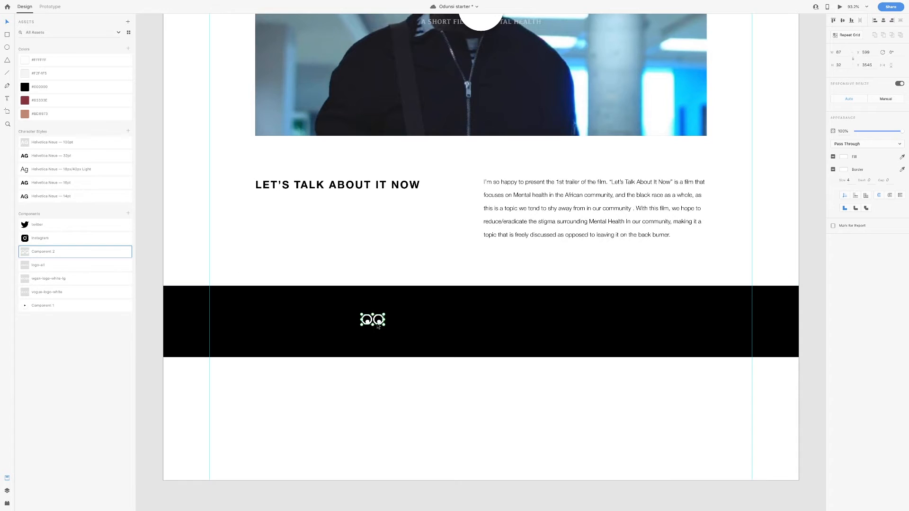
left_click_drag(45, 265, 429, 306)
left_click_drag(56, 278, 594, 315)
left_click_drag(43, 293, 696, 320)
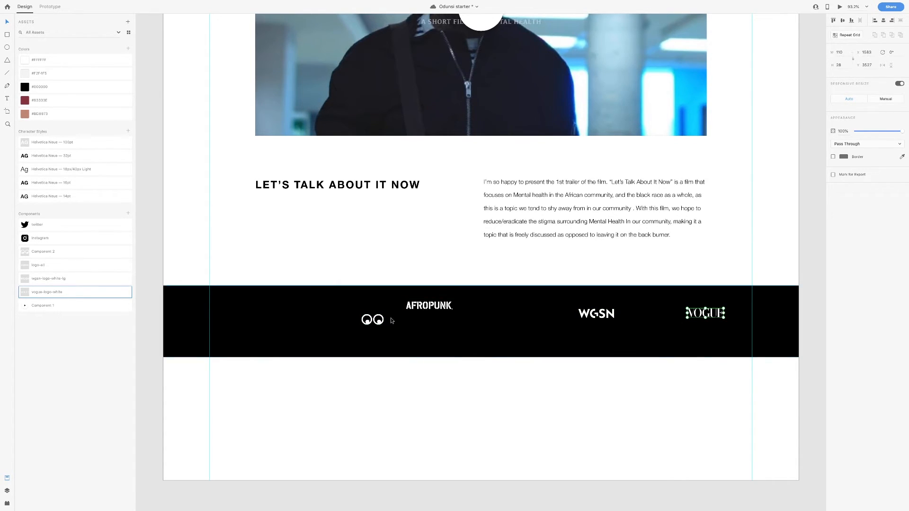
key("ctrl+s")
Space the four logos evenly in a row and group them
left_click_drag(411, 312, 452, 327)
left_click_drag(596, 315, 562, 321)
left_click_drag(702, 321, 649, 325)
left_click(562, 320, "shift")
left_click(463, 320, "shift")
left_click(369, 324, "shift")
key("ctrl+g")
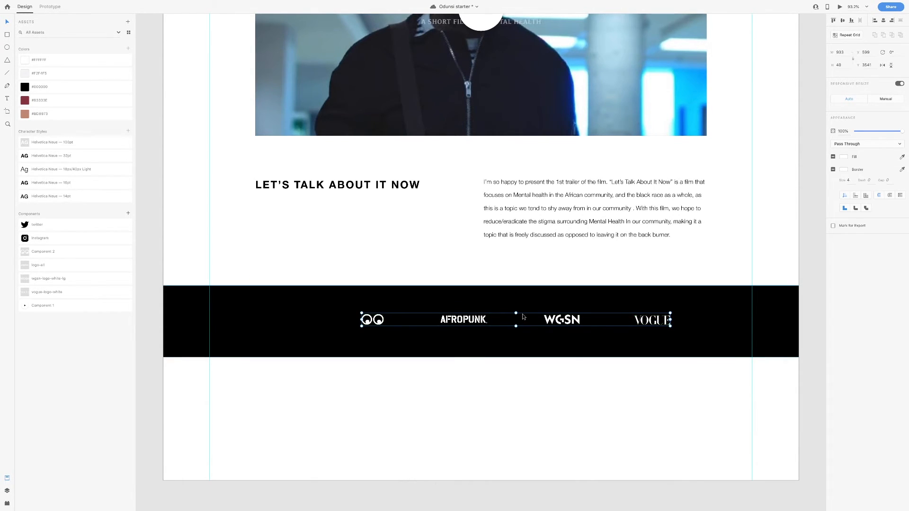
Centre the logo group horizontally and vertically within the black footer band
left_click(884, 22)
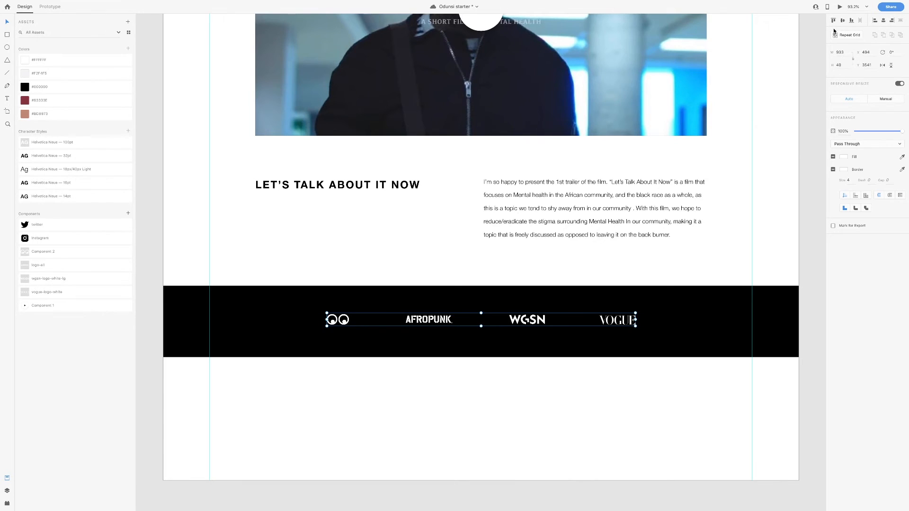
left_click(663, 325, "shift")
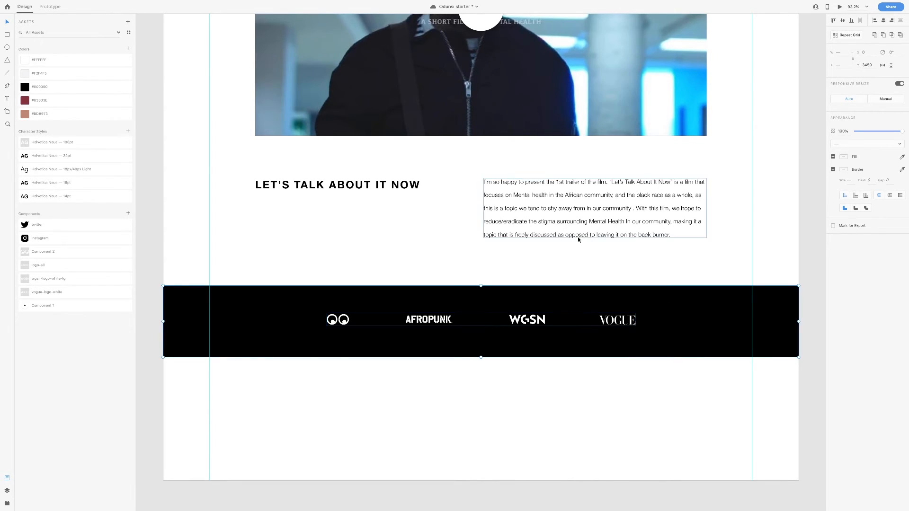
left_click(842, 20)
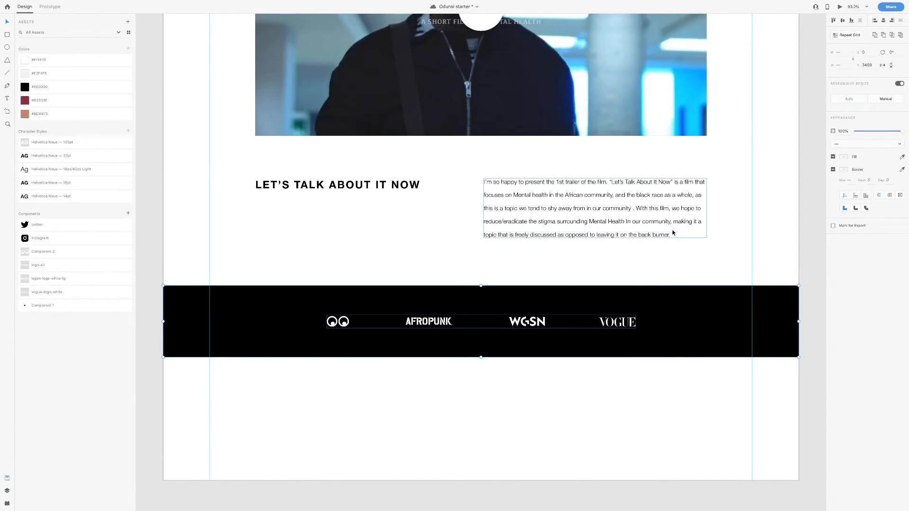
key("r")
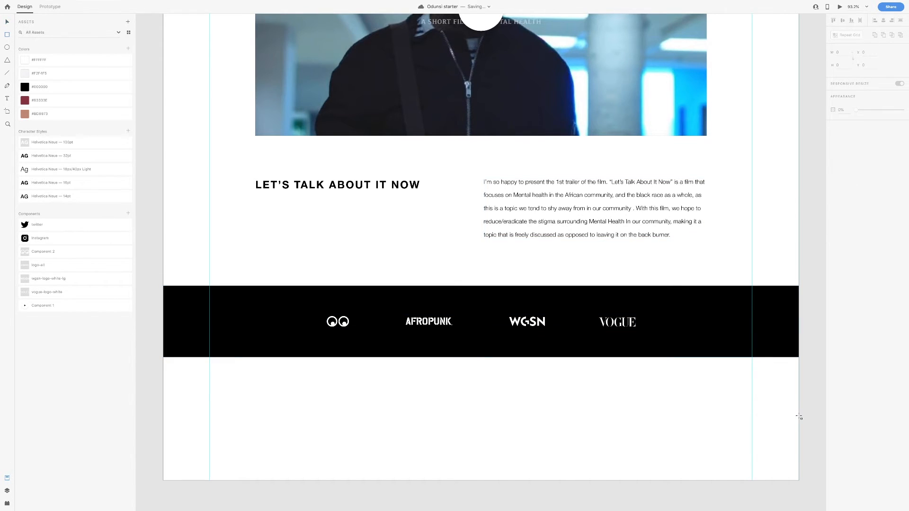
Draw a full-width strip below the black footer and fill it light grey #F2F4F5
mouse_move(163, 357)
left_mouse_down()
mouse_move(180, 375)
mouse_move(178, 389)
mouse_move(798, 405)
left_mouse_up()
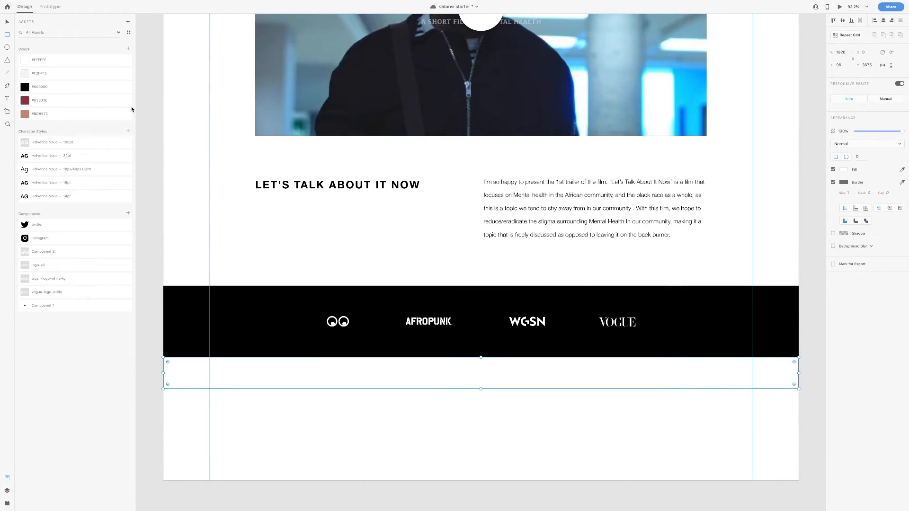
left_click(64, 75)
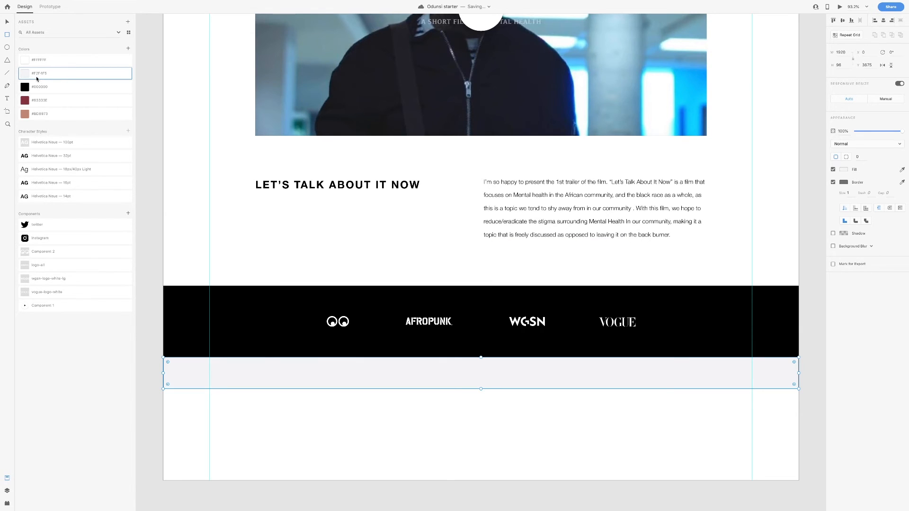
key("v")
left_click(680, 398)
left_click(679, 383)
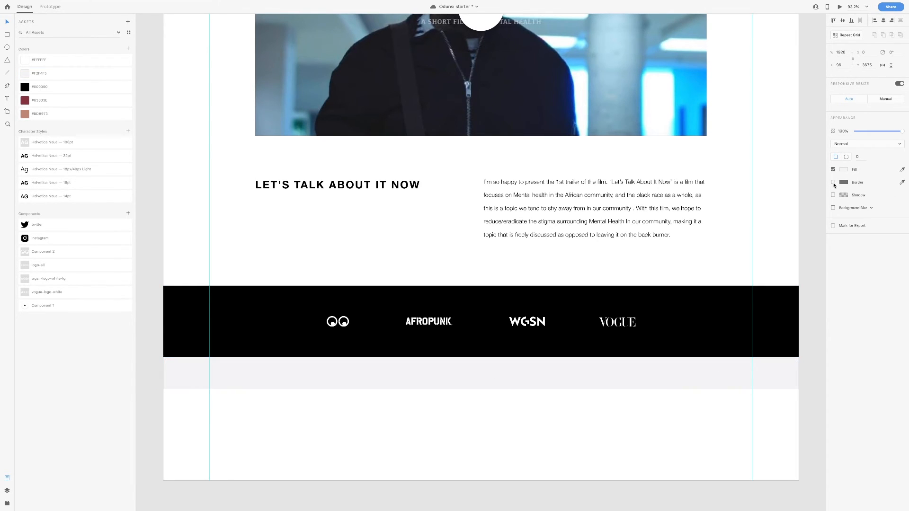
Add a '© 2019' text line in the grey strip using the 16pt character style
left_click(7, 98)
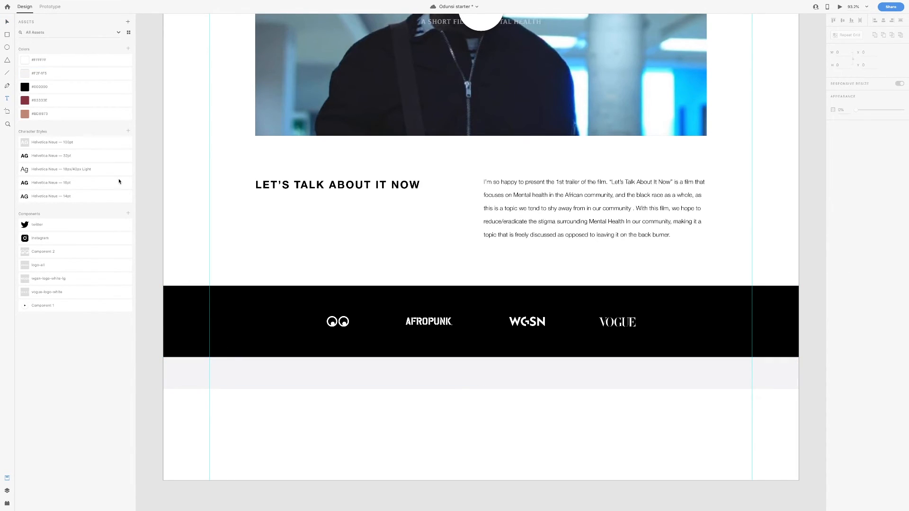
left_click(243, 375)
type("© ")
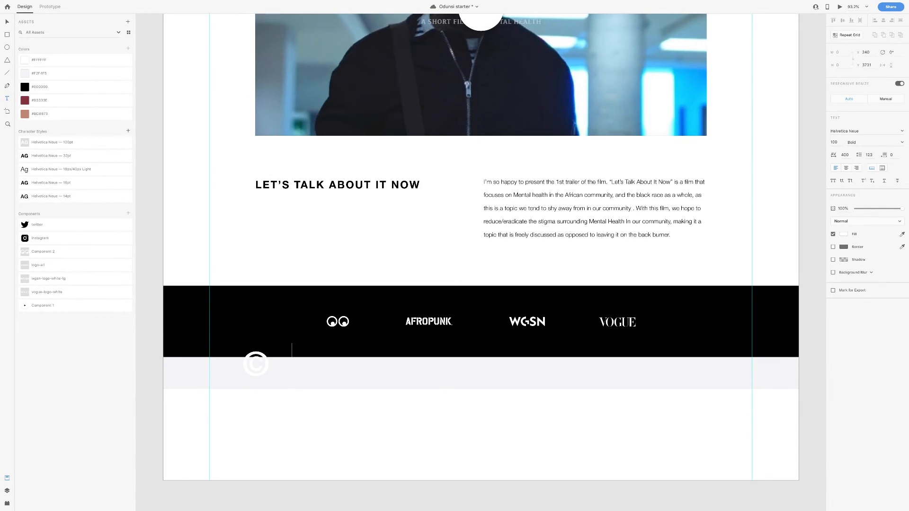
type("2019")
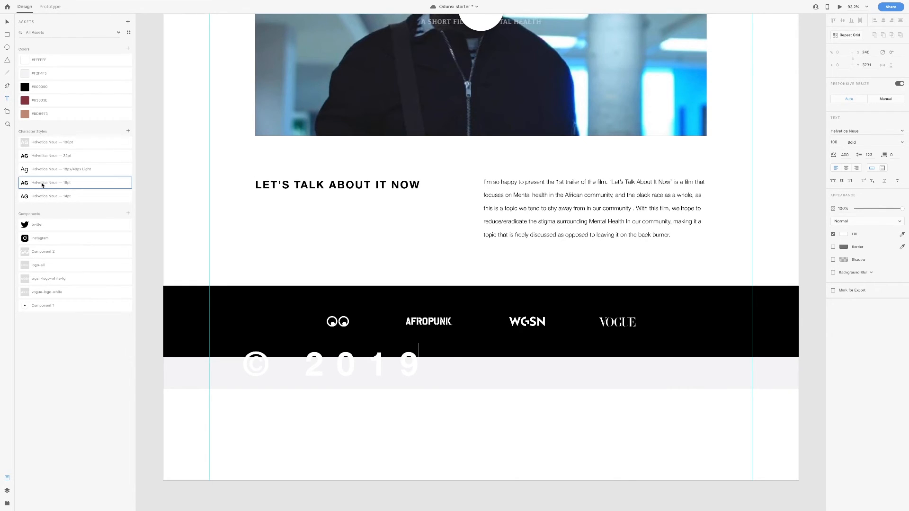
key("Escape")
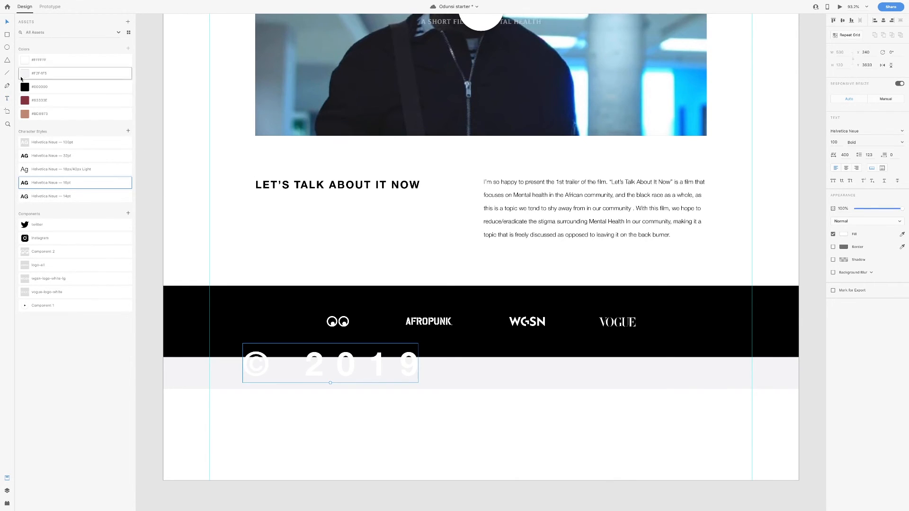
left_click(36, 183)
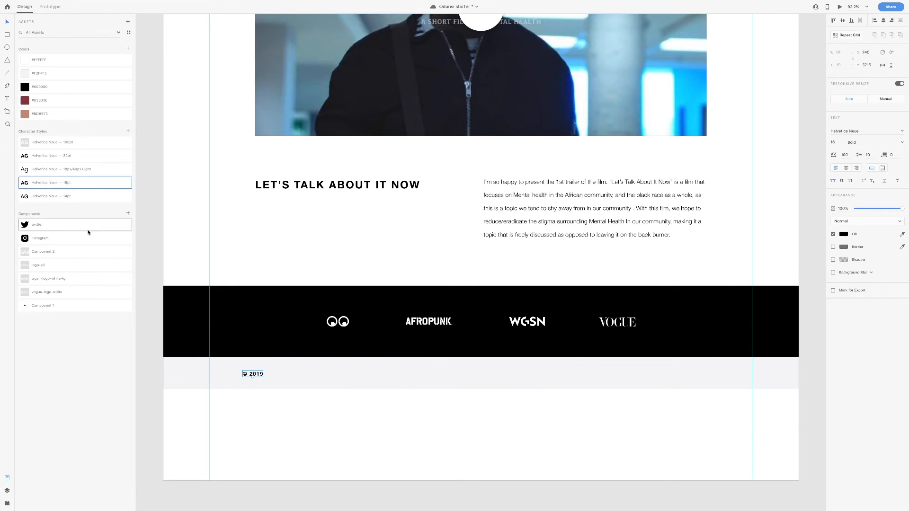
left_click(38, 197)
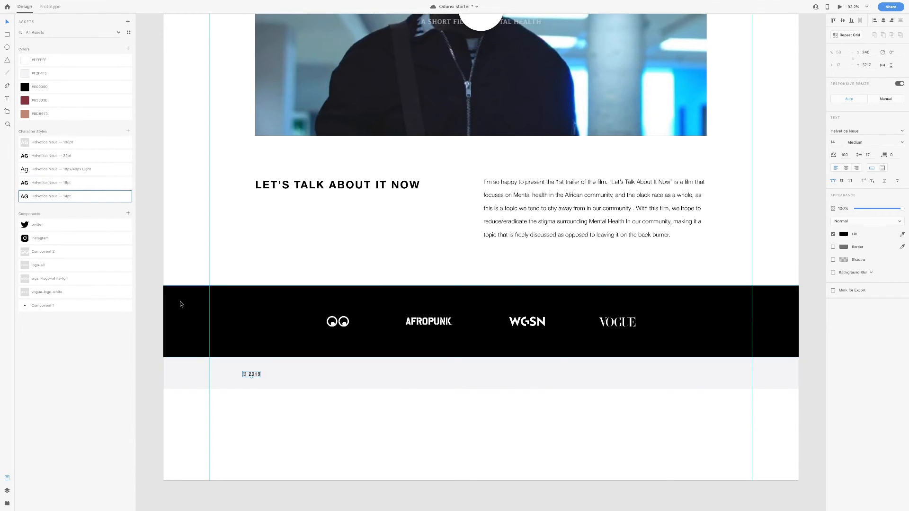
left_click(64, 183)
scroll(241, 382, "up", 2)
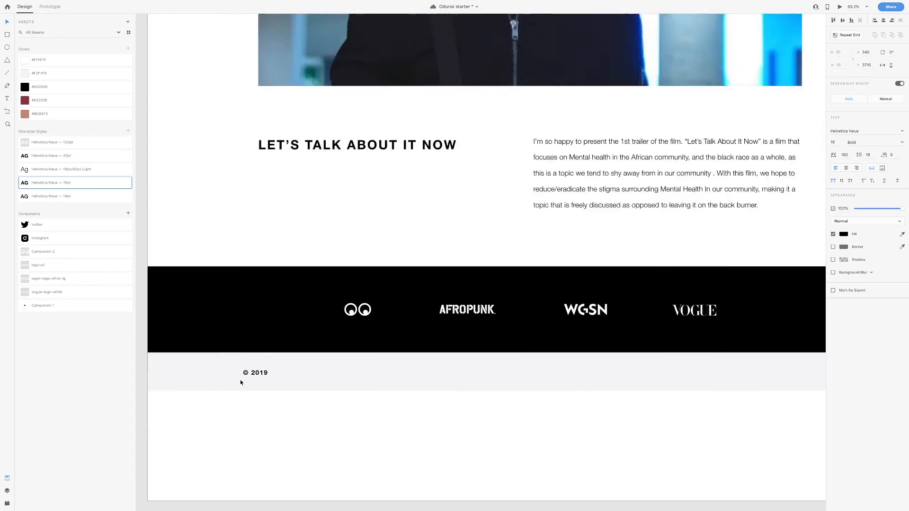
scroll(240, 383, "up", 5)
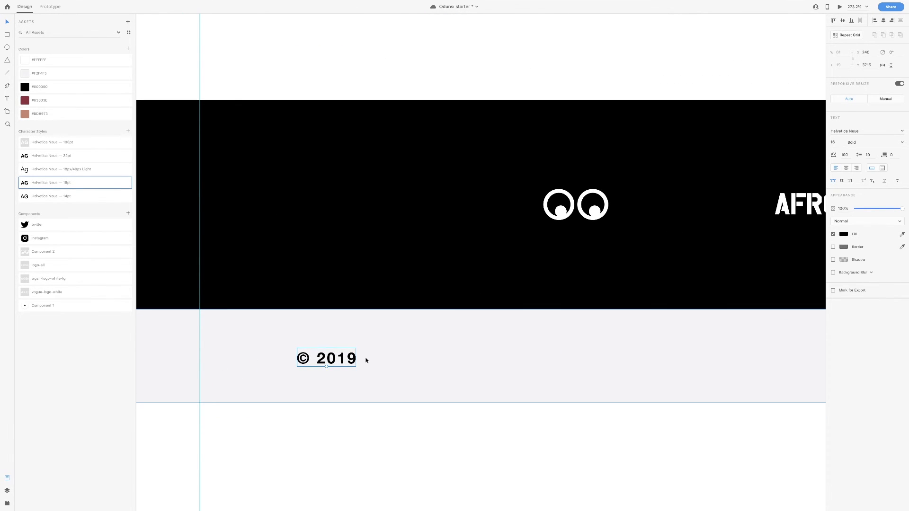
Append the owner's full name after 2019 and set the copyright text to Medium weight
double_click(333, 359)
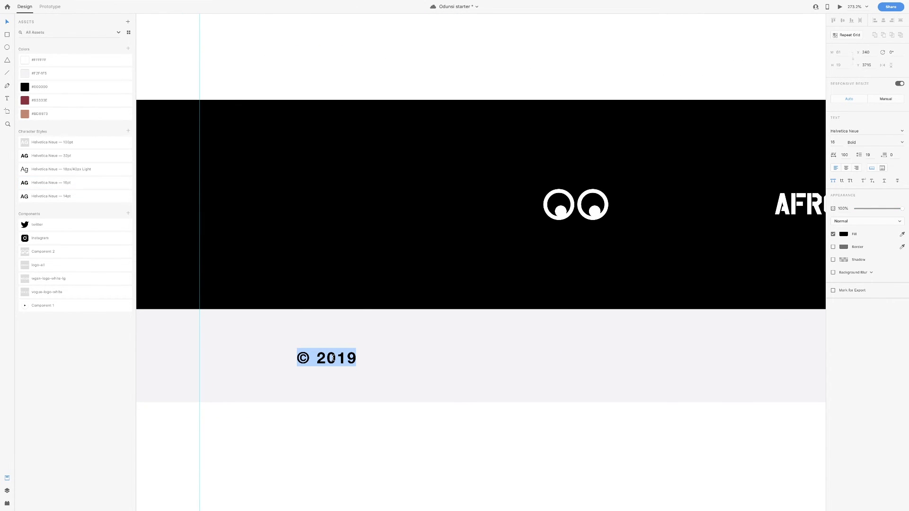
key("Right")
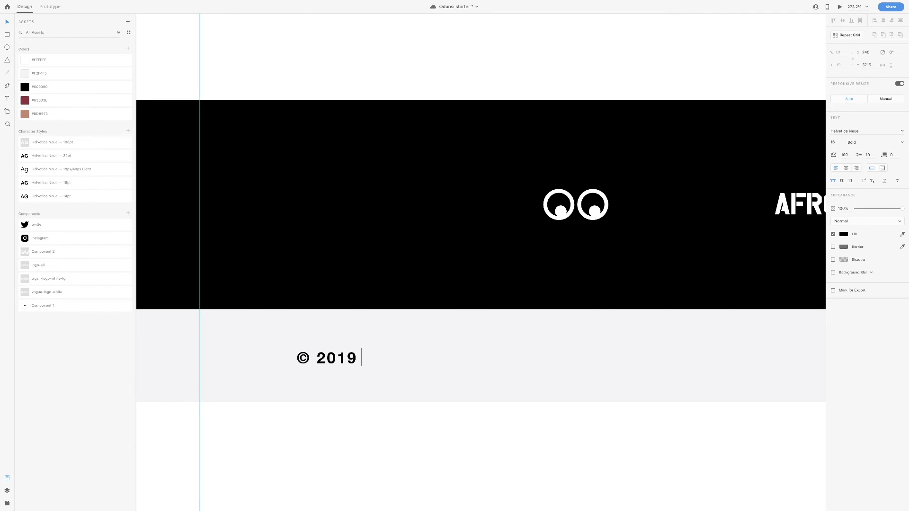
key("Escape")
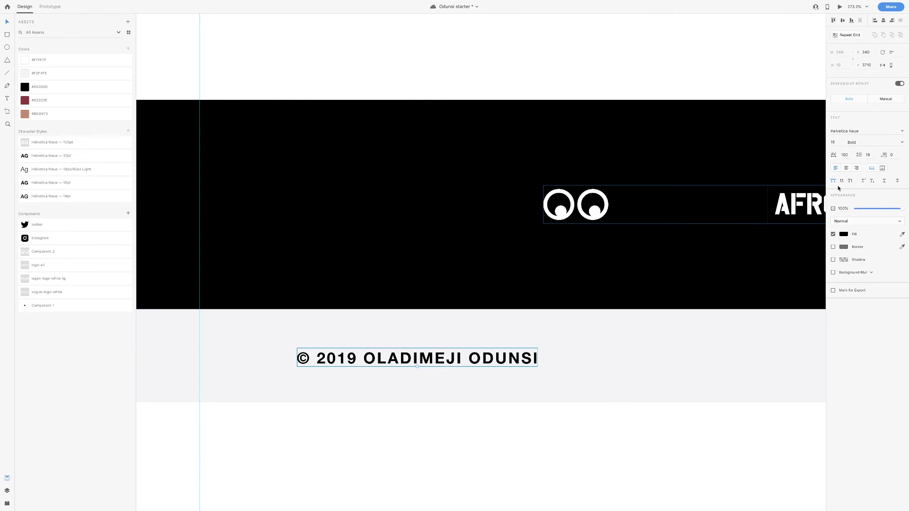
left_click(901, 144)
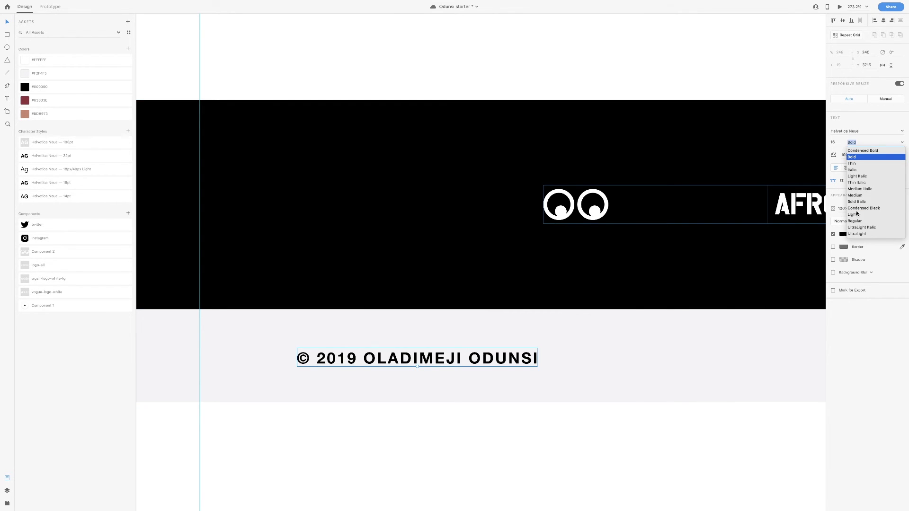
left_click(856, 221)
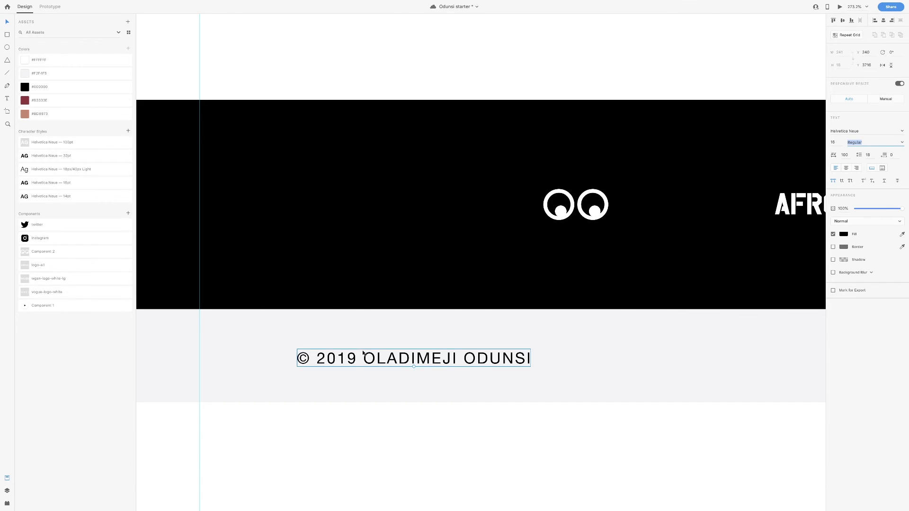
left_click(890, 142)
left_click(858, 227)
Centre the copyright text vertically in the grey strip and move it to the left margin
left_click(524, 345)
left_click(521, 357)
left_click(535, 338, "shift")
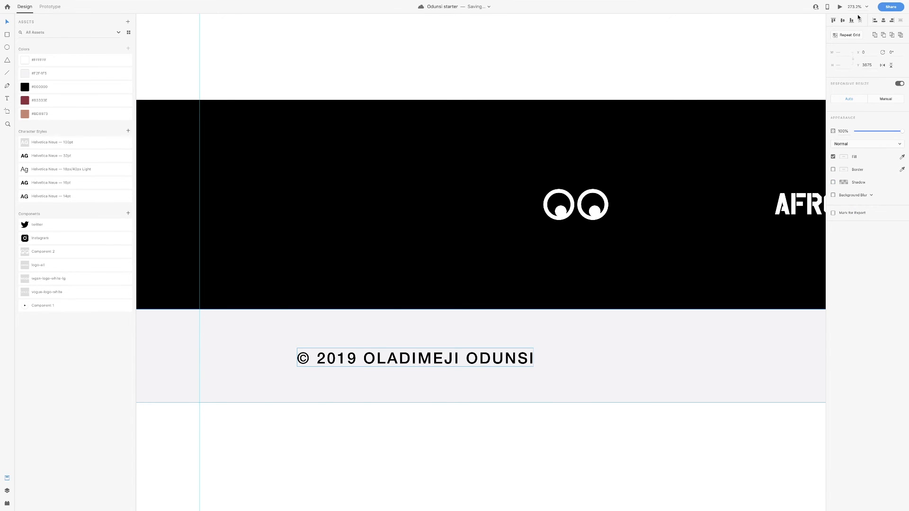
left_click(843, 20)
left_click(321, 408)
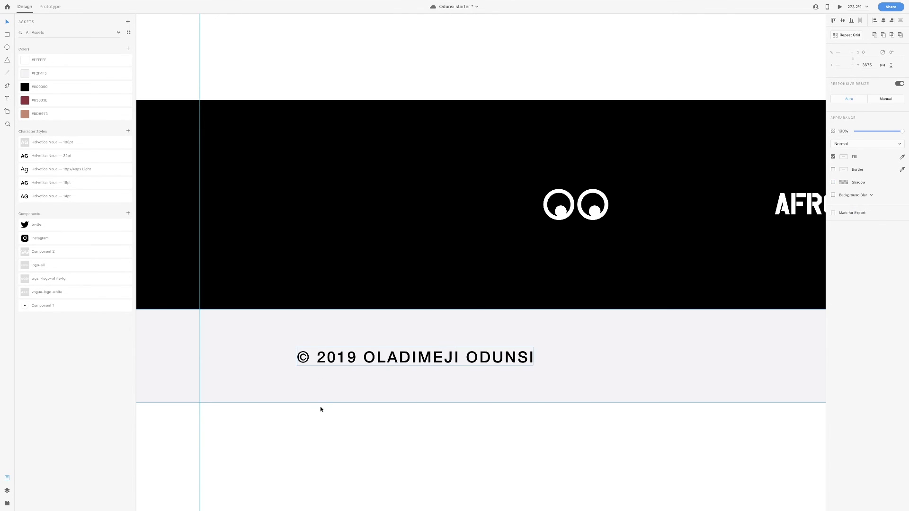
left_click_drag(344, 357, 249, 356)
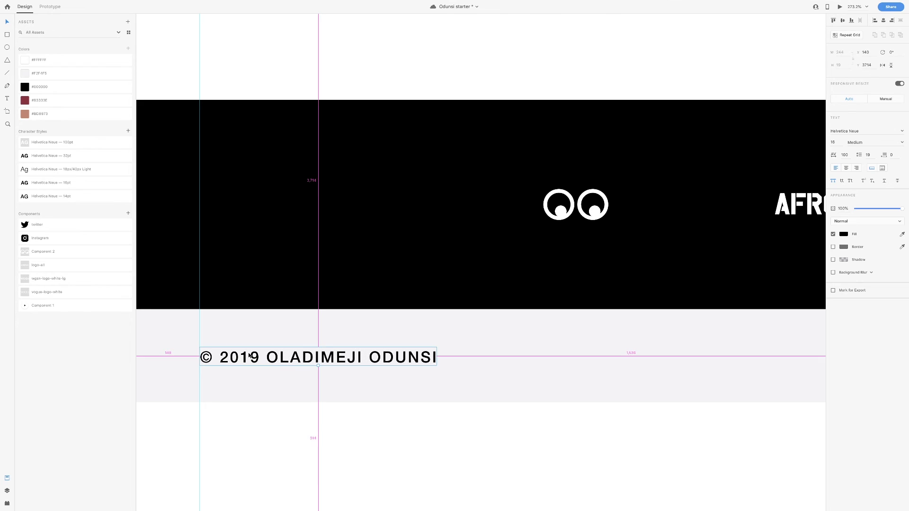
Copy the copyright text to the right margin, replace it with the contact e-mail, and middle-align it
scroll(249, 356, "down", 6)
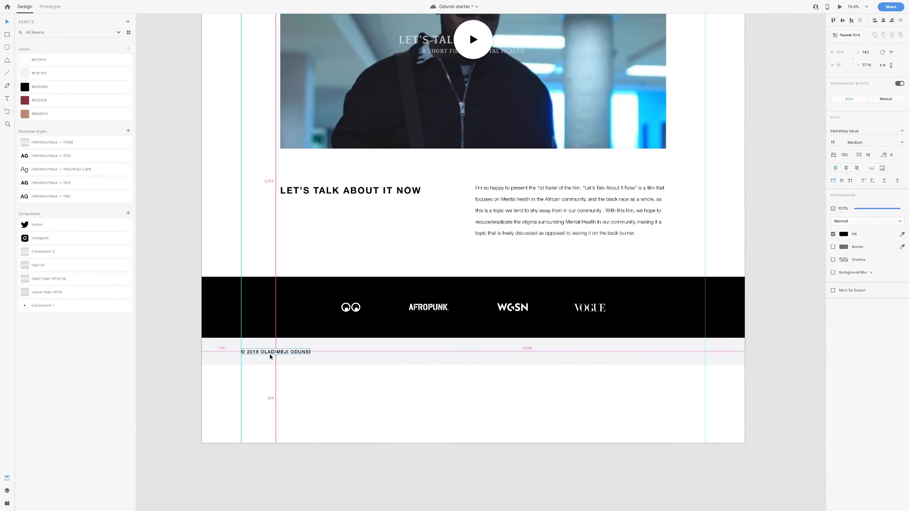
left_click_drag(272, 355, 664, 369)
double_click(669, 352)
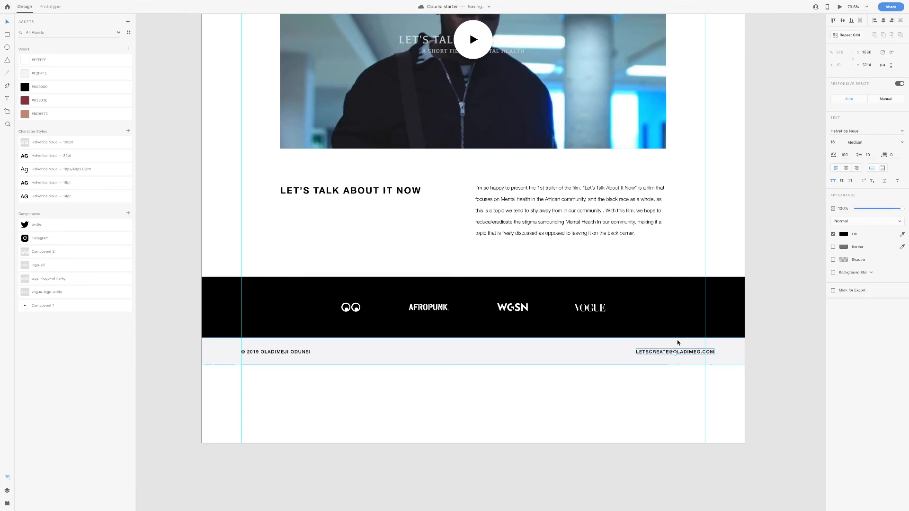
scroll(678, 343, "up", 5)
left_click_drag(718, 367, 690, 368)
key("Escape")
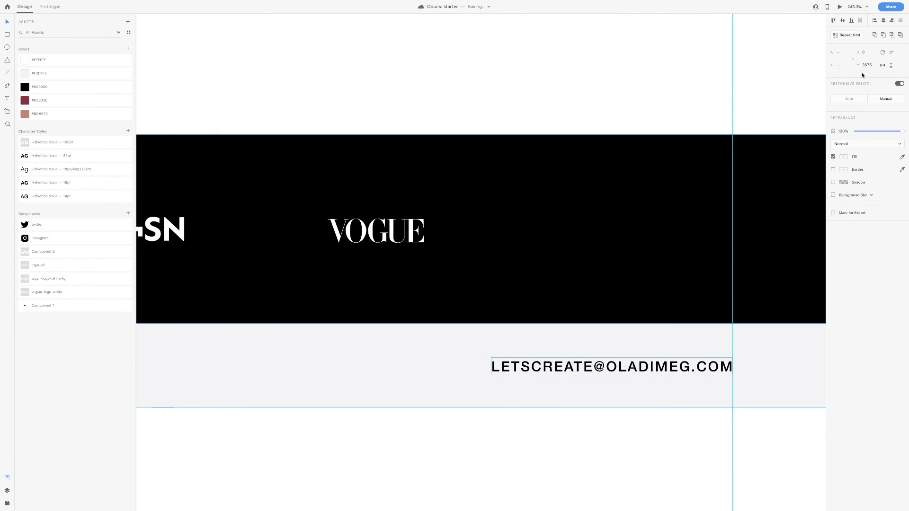
left_click(842, 20)
left_click(686, 112)
Drag Instagram and Twitter icons from Assets into the centre of the footer
scroll(615, 357, "down", 5)
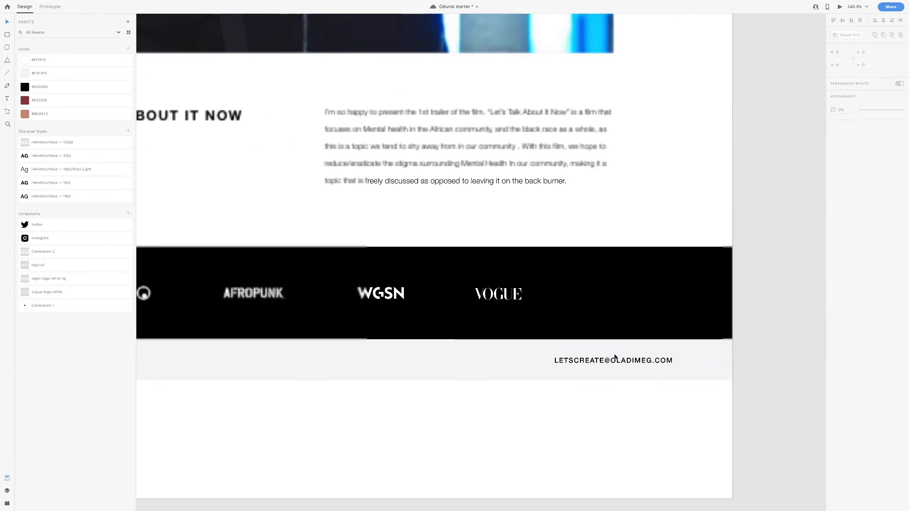
scroll(616, 357, "left", 3)
left_click_drag(114, 238, 538, 374)
left_click_drag(47, 230, 523, 363)
Centre the social icons vertically within the grey footer bar and align them together
left_click(542, 363, "shift")
left_click(570, 363)
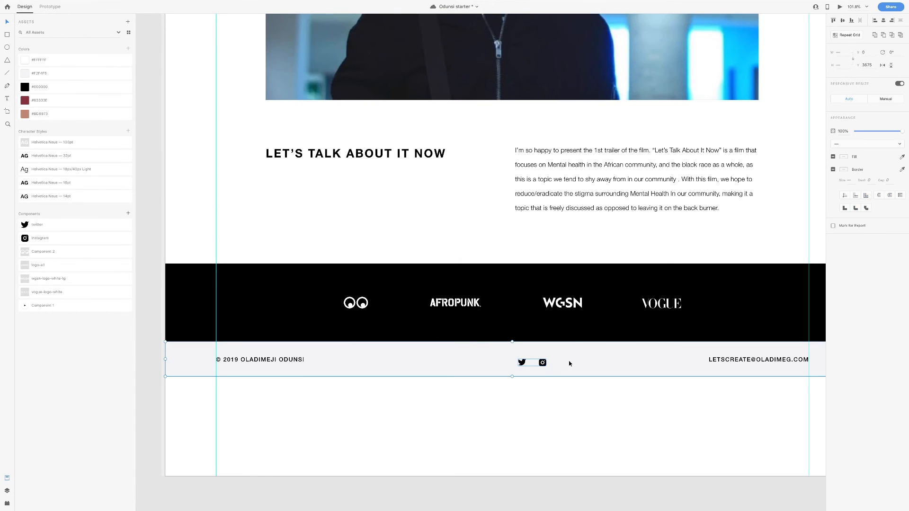
left_click(843, 20)
left_click(541, 382)
scroll(527, 368, "up", 1)
left_click(522, 359)
left_click(543, 360, "shift")
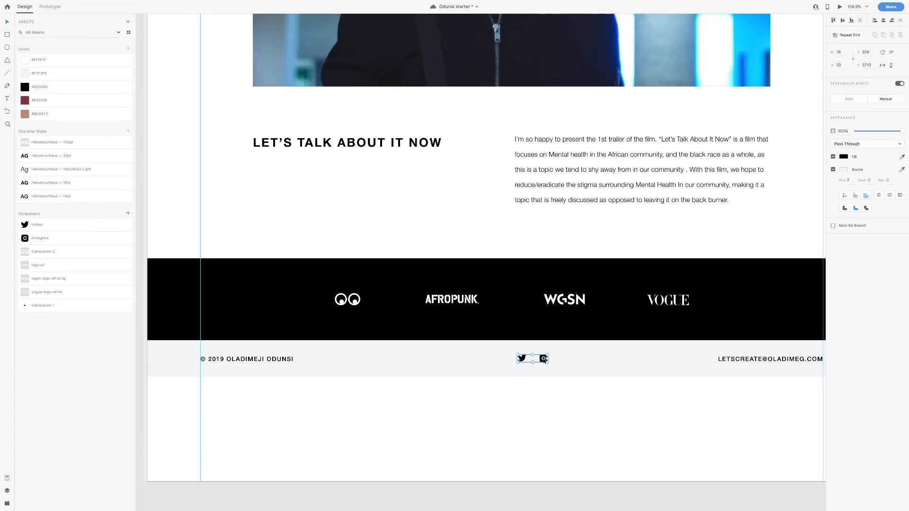
left_click(891, 24)
left_click(558, 396)
Line the Twitter icon up with Instagram and move it closer beside it
left_click(522, 359)
scroll(522, 359, "up", 5)
left_click(475, 356, "shift")
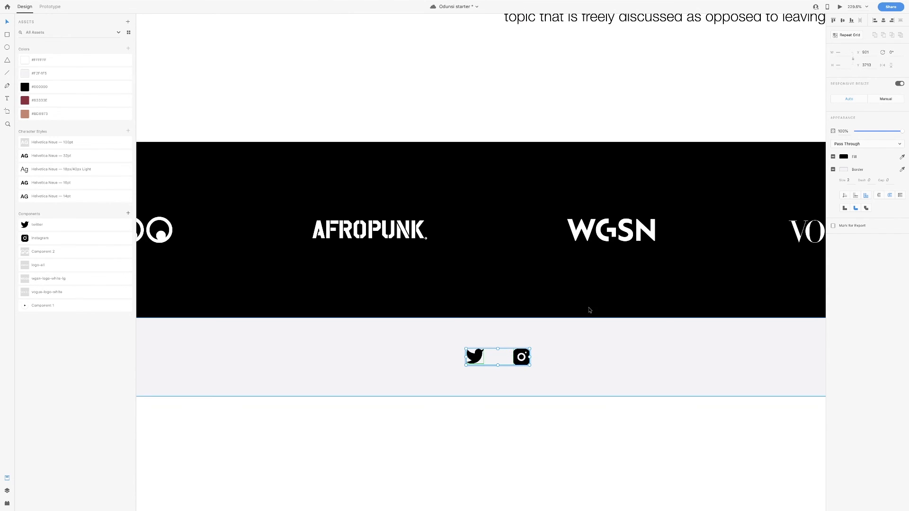
left_click(843, 21)
key("super+g")
left_click(551, 400)
left_click(521, 363)
key("super+shift+g")
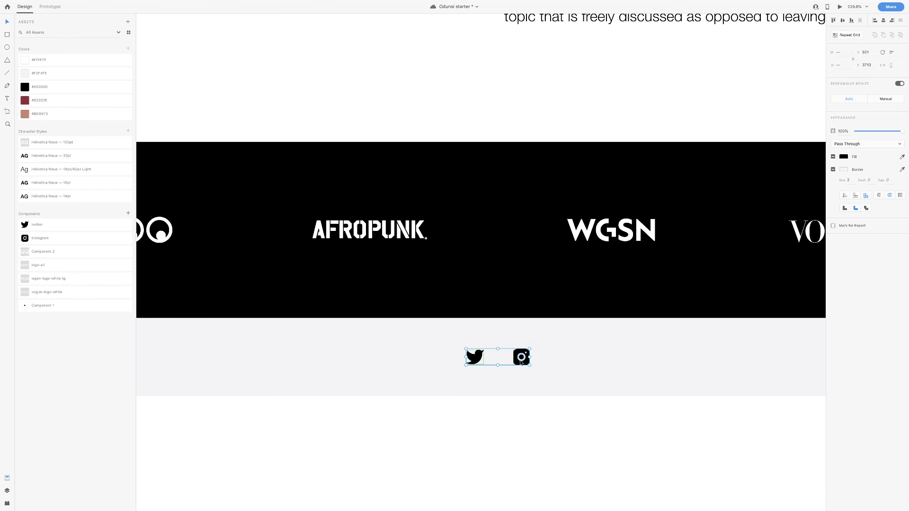
left_click(521, 365)
left_click_drag(472, 364, 483, 364)
Centre the Twitter–Instagram pair horizontally in the footer, then select the page artboard
scroll(483, 367, "down", 5)
left_click(502, 361)
left_click(483, 364, "shift")
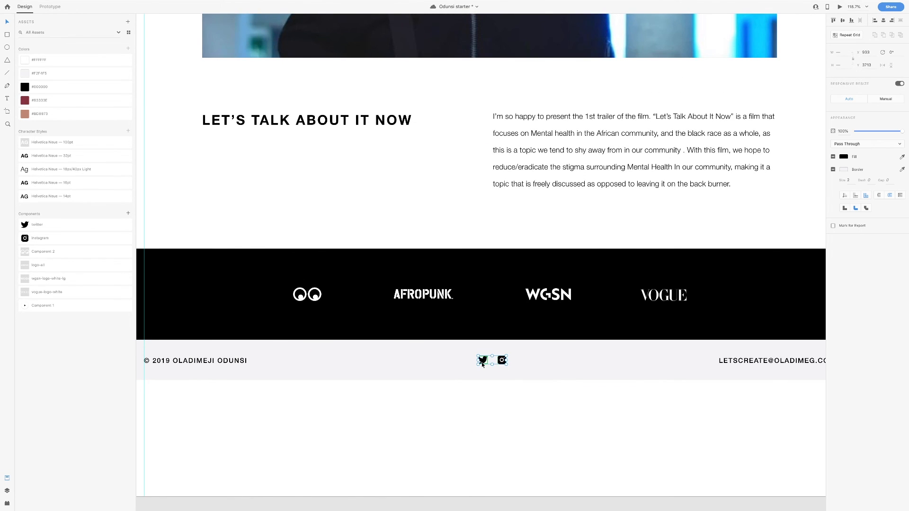
left_click(885, 22)
left_click(596, 369)
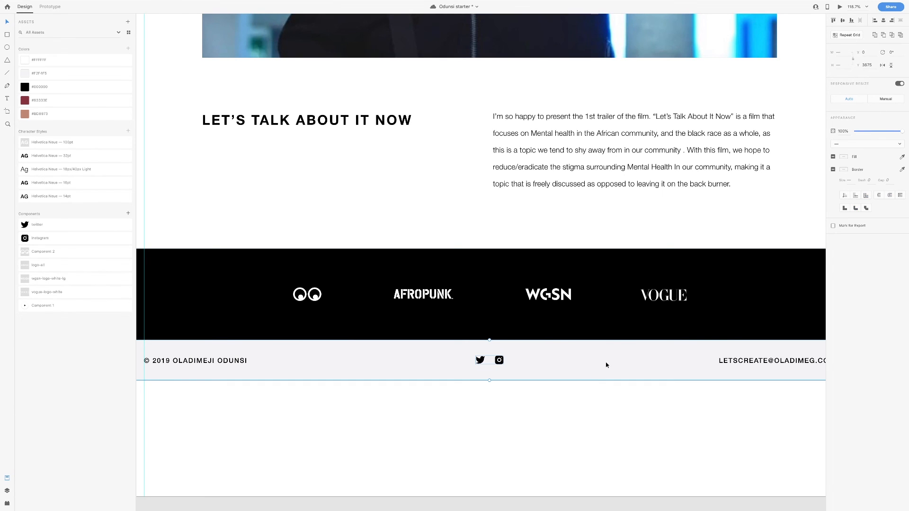
left_click(529, 244)
scroll(527, 244, "down", 5)
left_click(513, 333)
Drag the artboard's bottom edge up to the footer's bottom and scroll through the finished page
left_click_drag(504, 370, 526, 299)
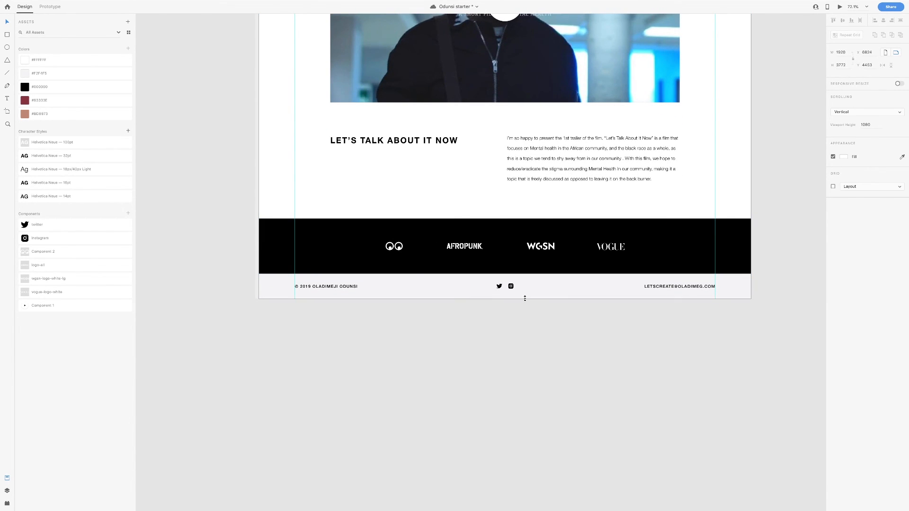
left_click(522, 308)
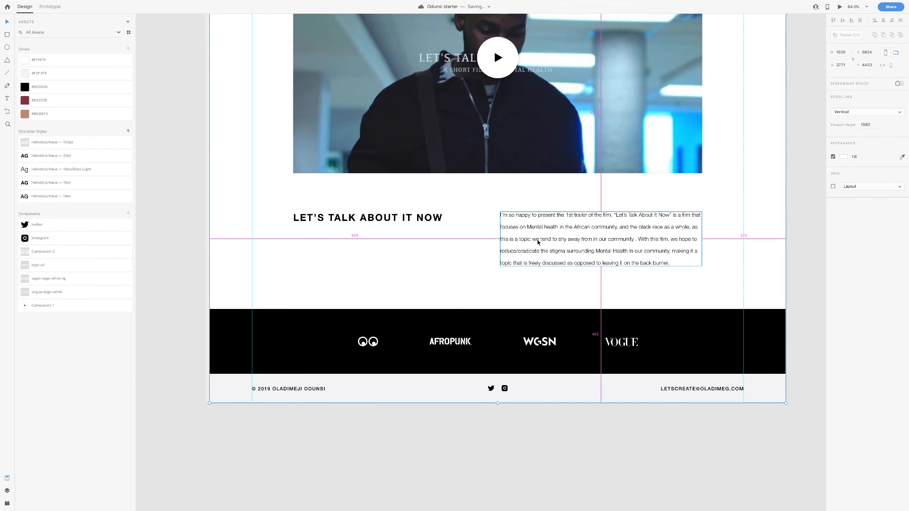
scroll(538, 242, "down", 3)
scroll(538, 242, "down", 3)
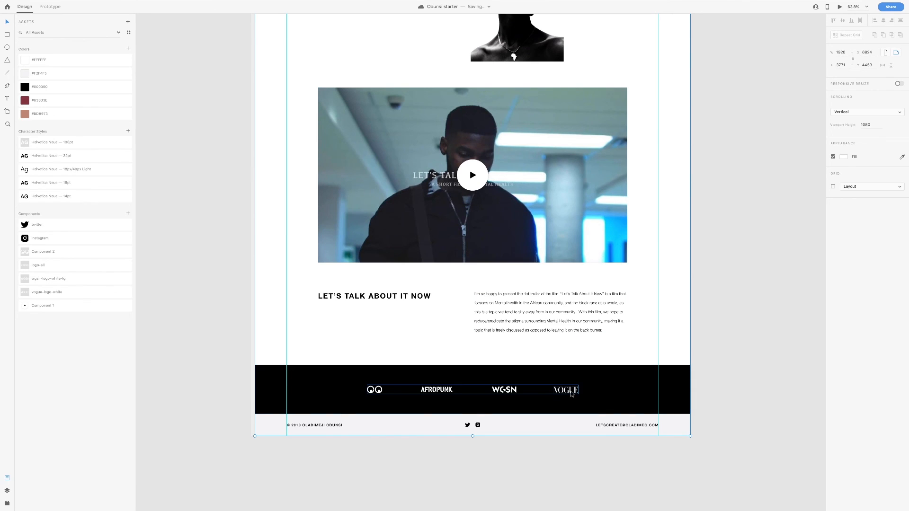
scroll(592, 392, "up", 2)
scroll(424, 251, "up", 2)
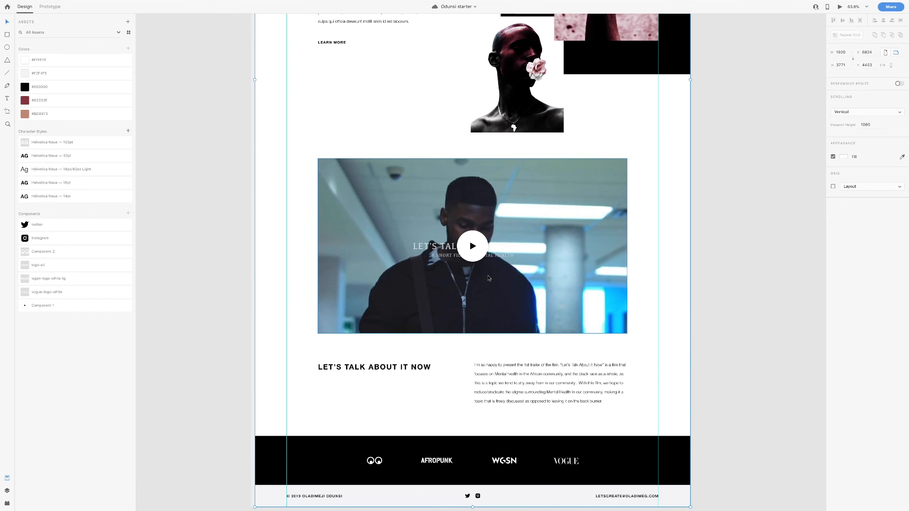
scroll(489, 278, "up", 5)
scroll(488, 275, "up", 1)
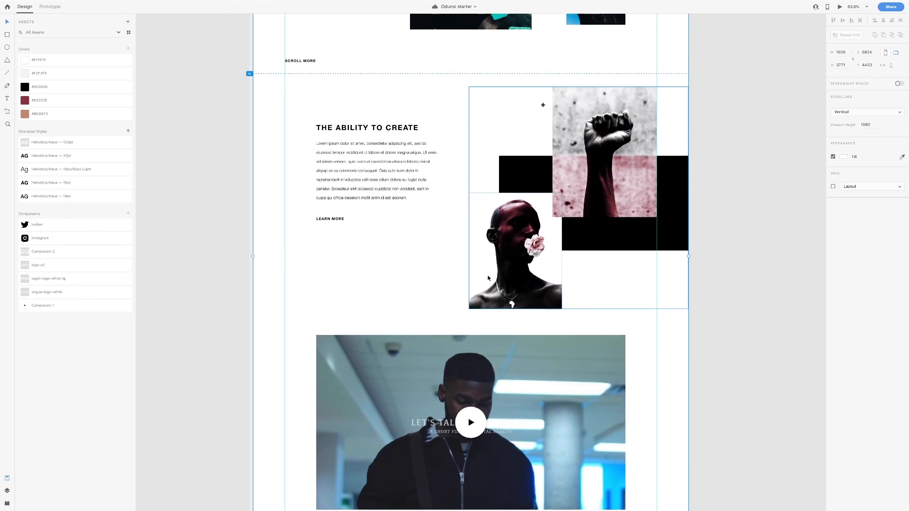
scroll(562, 223, "up", 9)
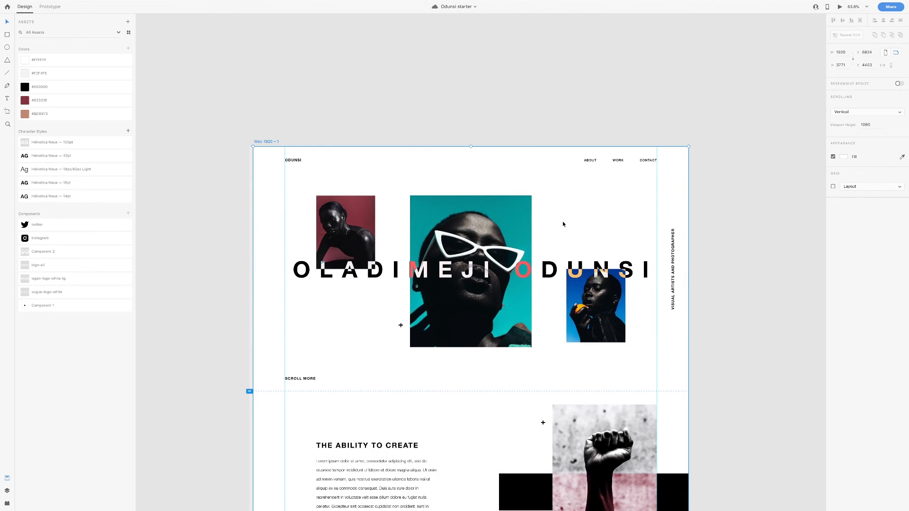
left_click(563, 222)
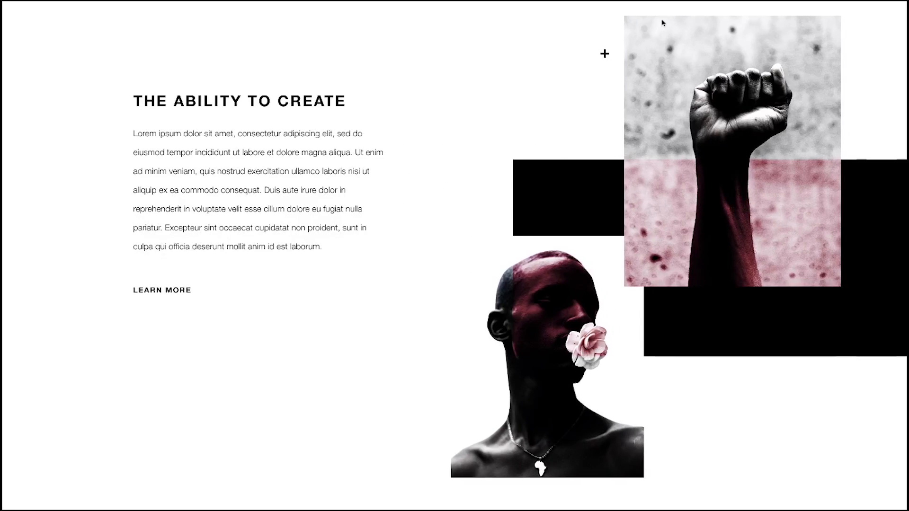
scroll(412, 55, "up", 10)
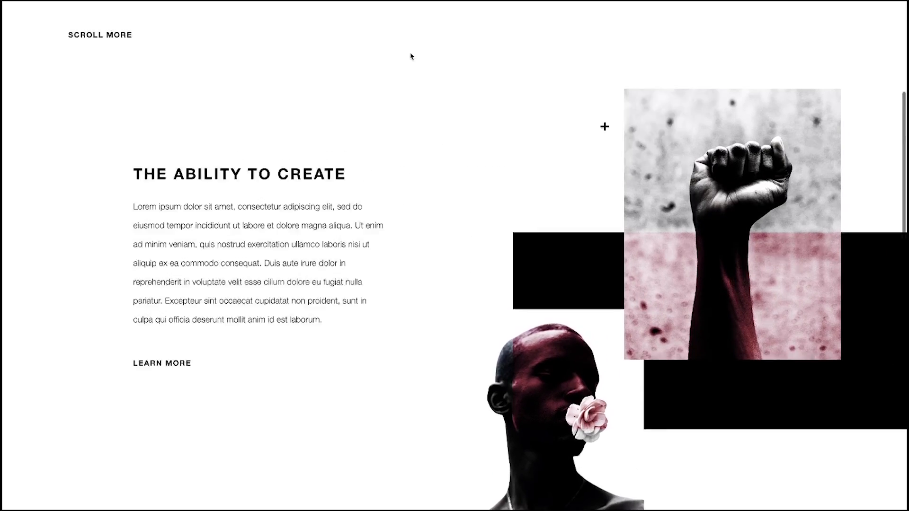
scroll(411, 58, "down", 6)
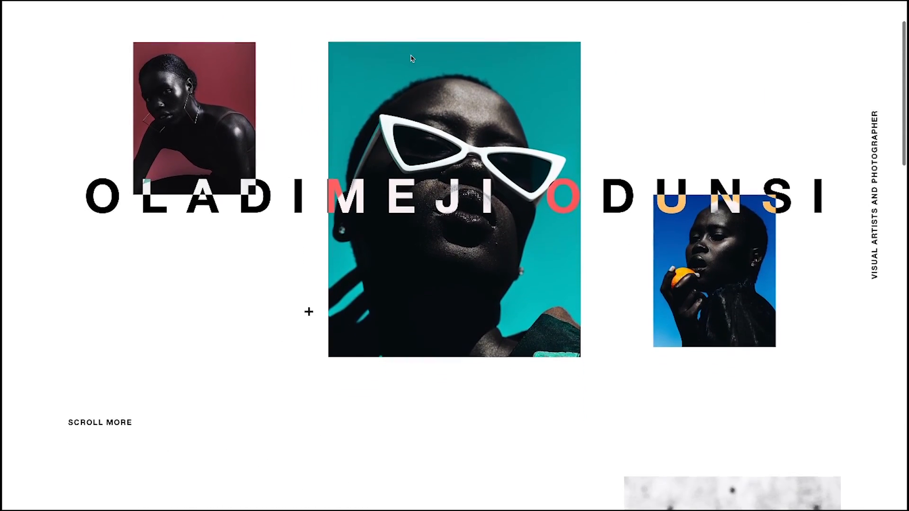
scroll(411, 58, "down", 15)
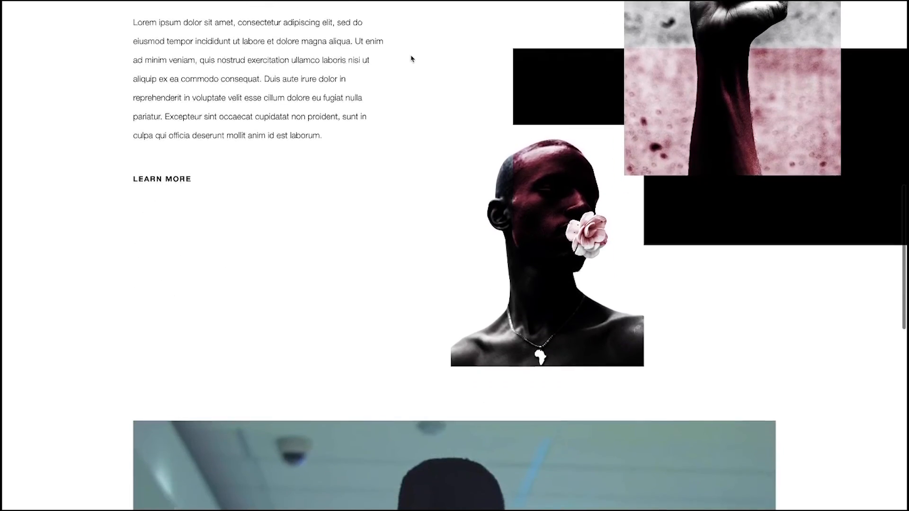
scroll(411, 58, "down", 4)
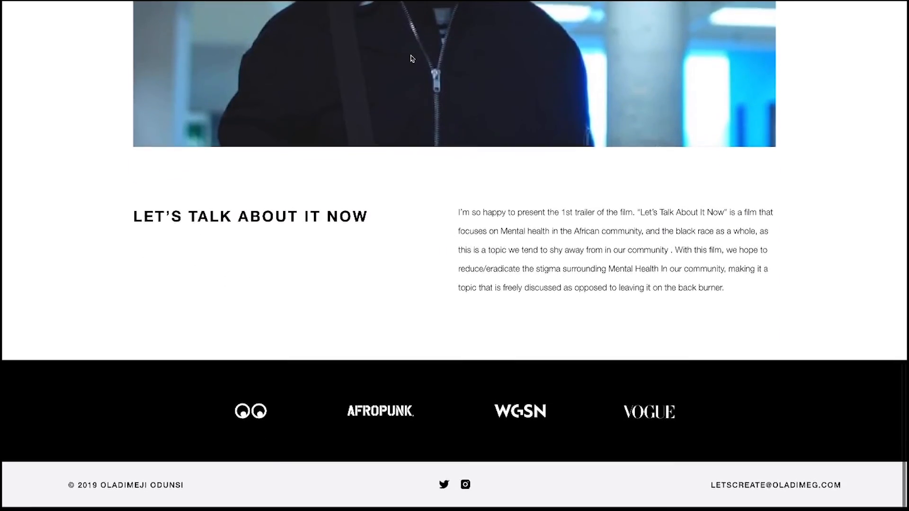
scroll(411, 58, "up", 6)
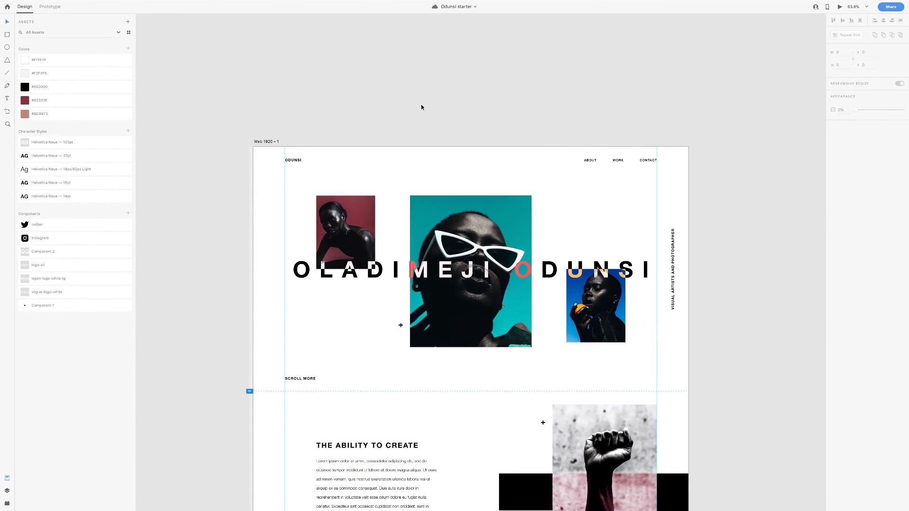
scroll(478, 395, "up", 5)
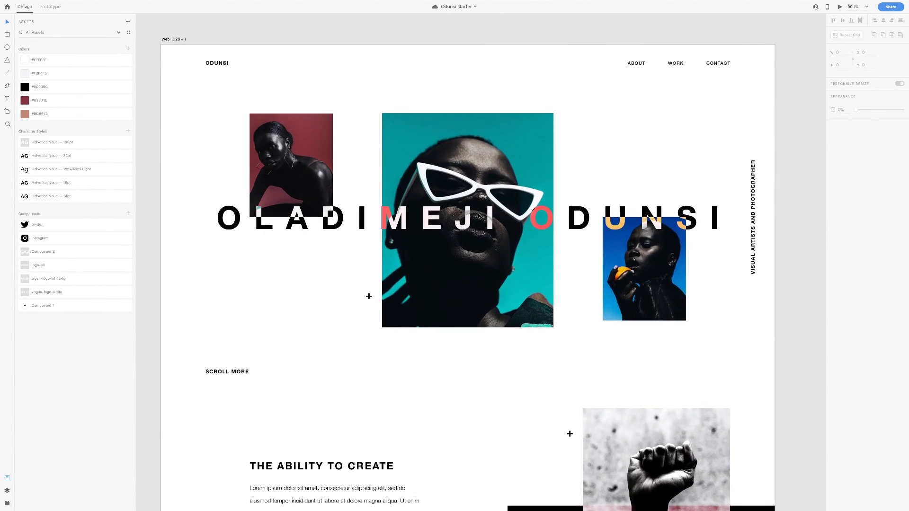